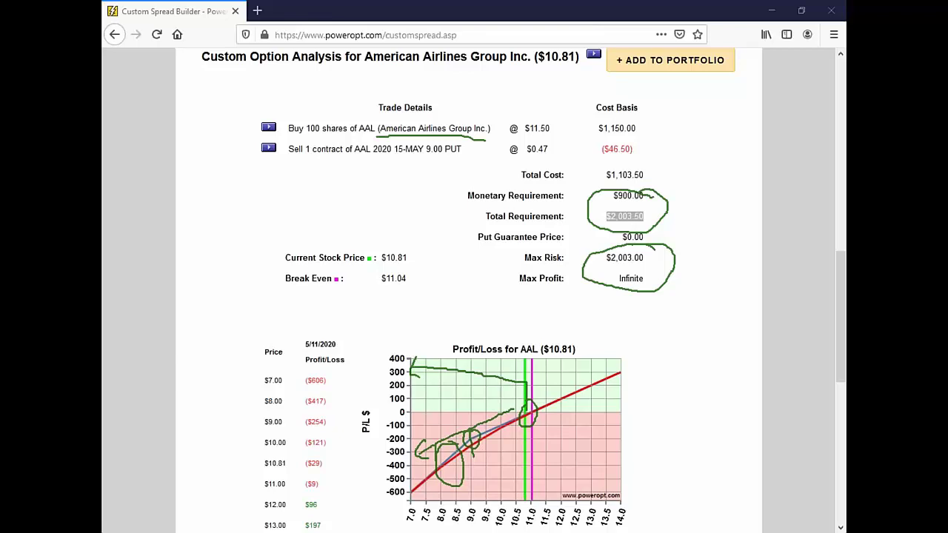
# Erase the chart annotations and display the May 15 2020 option chain for AAL in the spread builder
pyautogui.press('e')
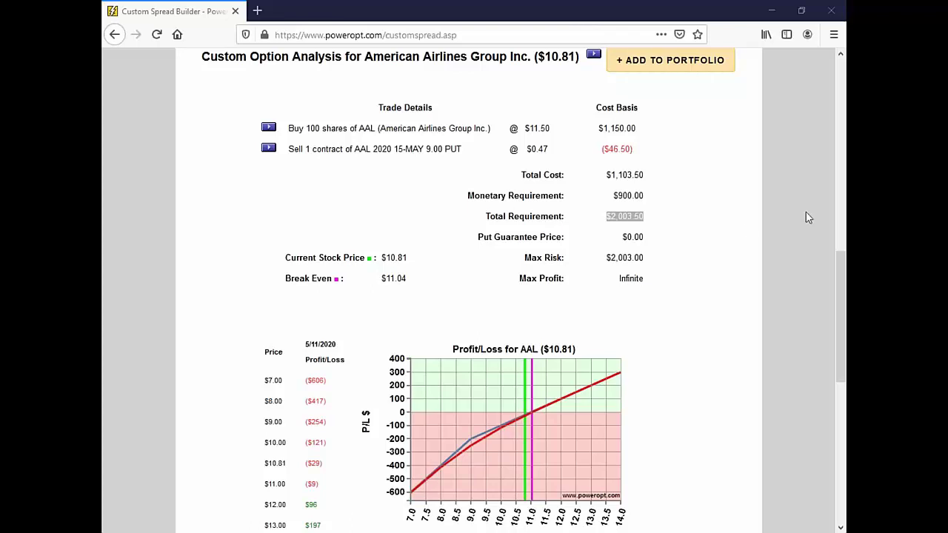
pyautogui.scroll(5, 474, 296)
pyautogui.click(587, 157)
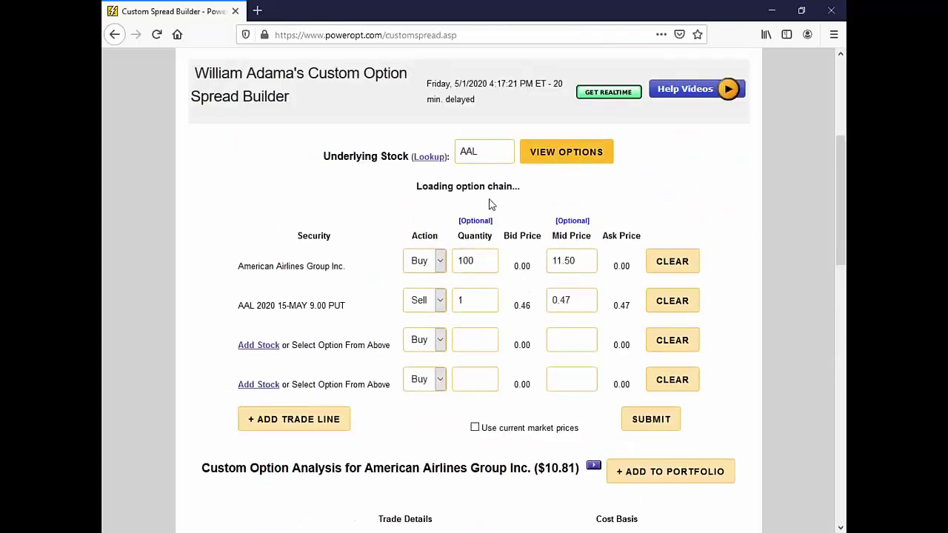
pyautogui.scroll(-2, 400, 288)
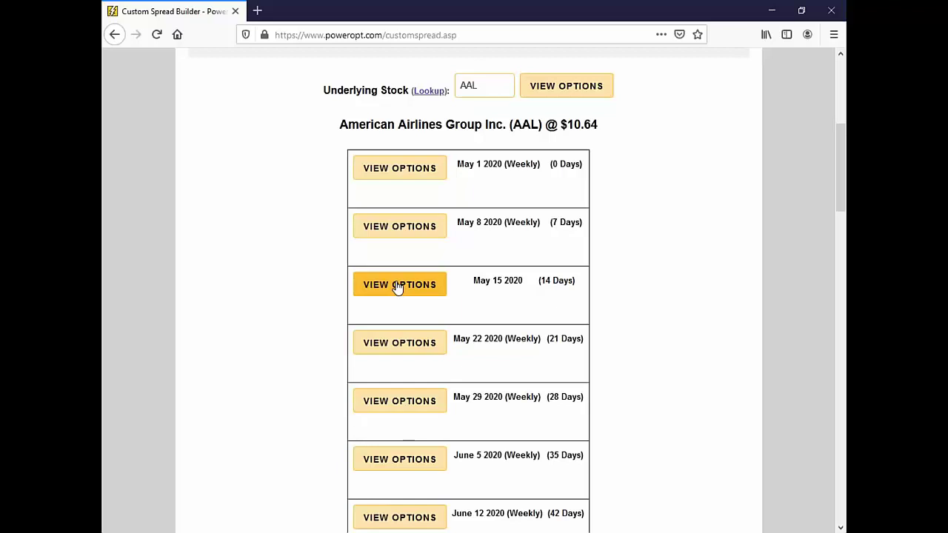
pyautogui.click(397, 288)
pyautogui.scroll(-7, 527, 258)
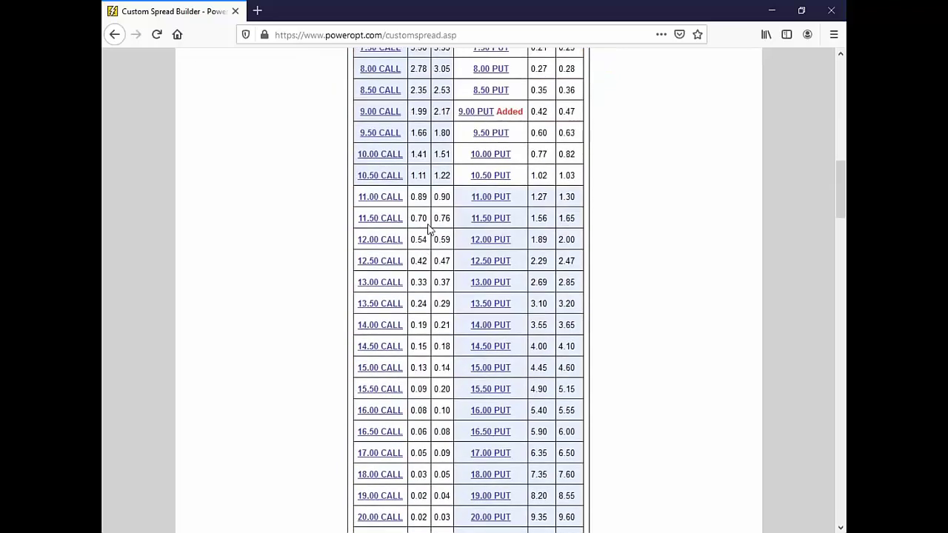
pyautogui.scroll(5, 426, 230)
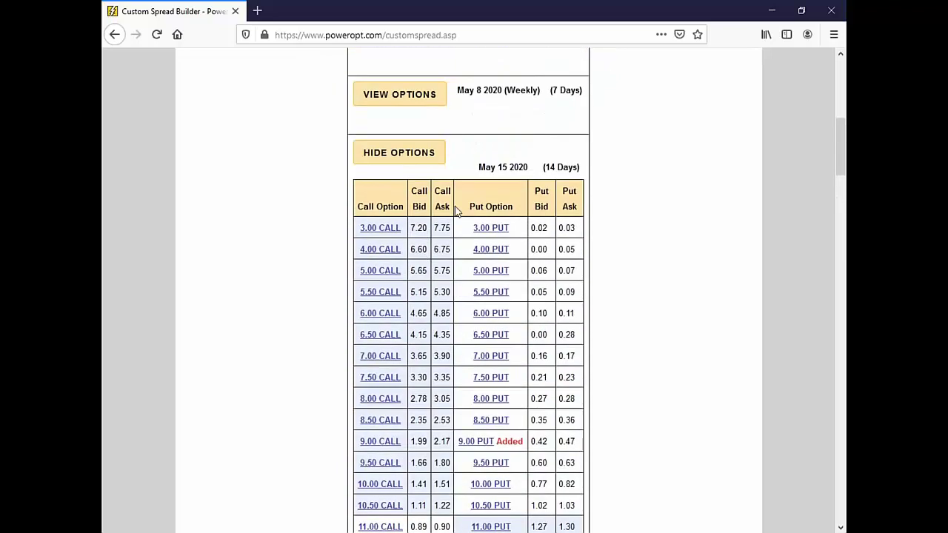
# Open the option chain page for the symbol AAPL
pyautogui.scroll(6, 457, 213)
pyautogui.doubleClick(468, 350)
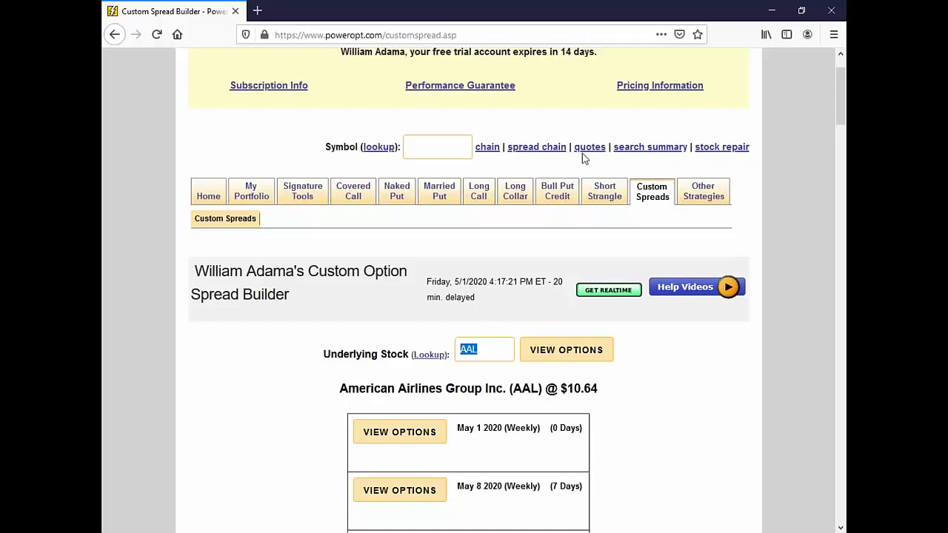
pyautogui.click(441, 148)
pyautogui.write('AAPL')
pyautogui.click(495, 152)
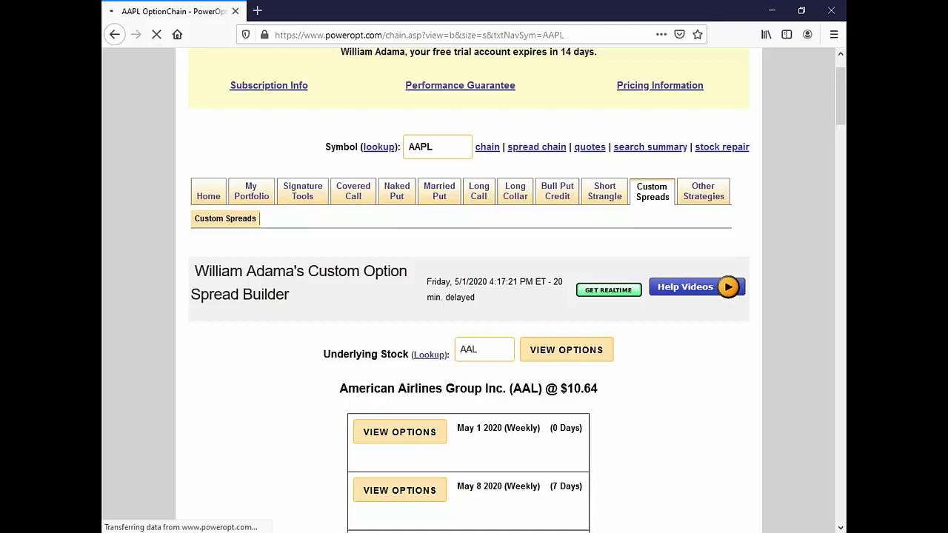
# Filter the Apple option chain to Puts Only with the May 15 expiration
pyautogui.scroll(-2, 548, 281)
pyautogui.click(546, 217)
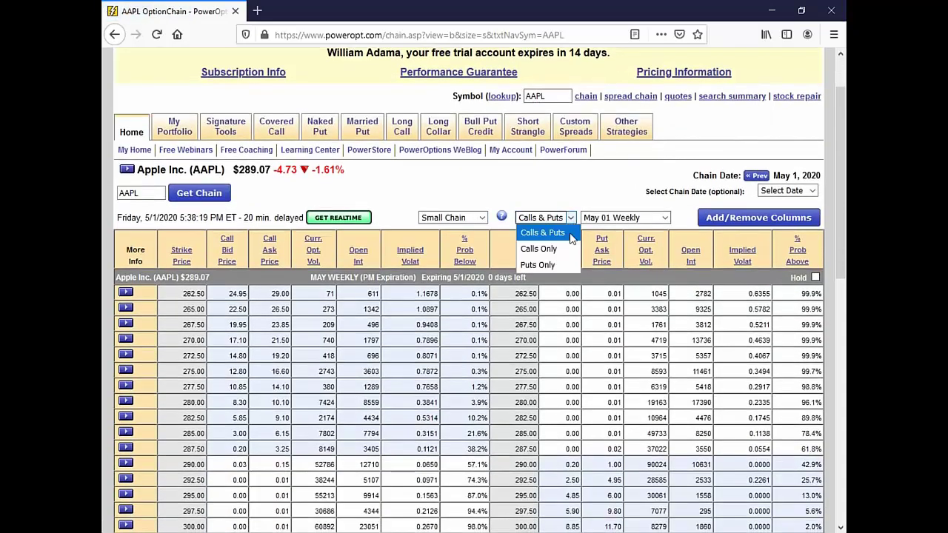
pyautogui.click(557, 266)
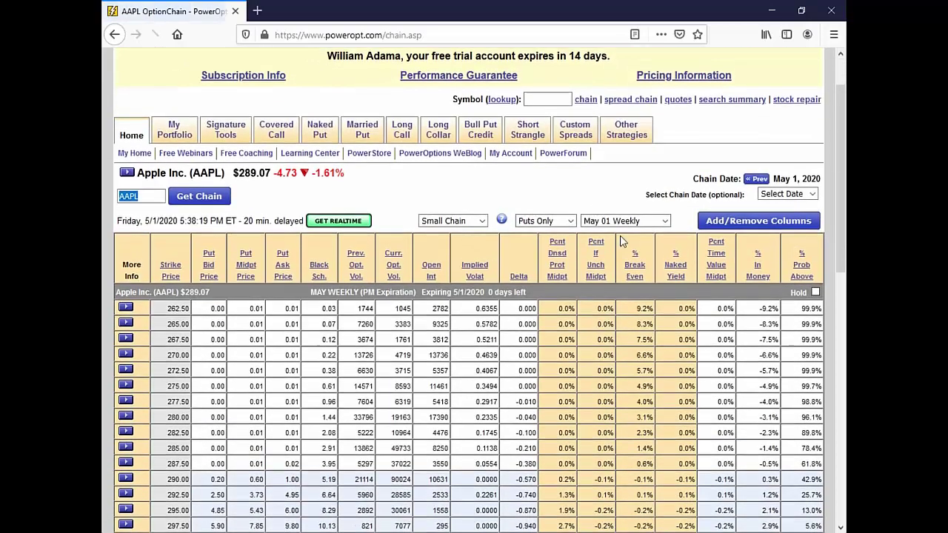
pyautogui.click(623, 217)
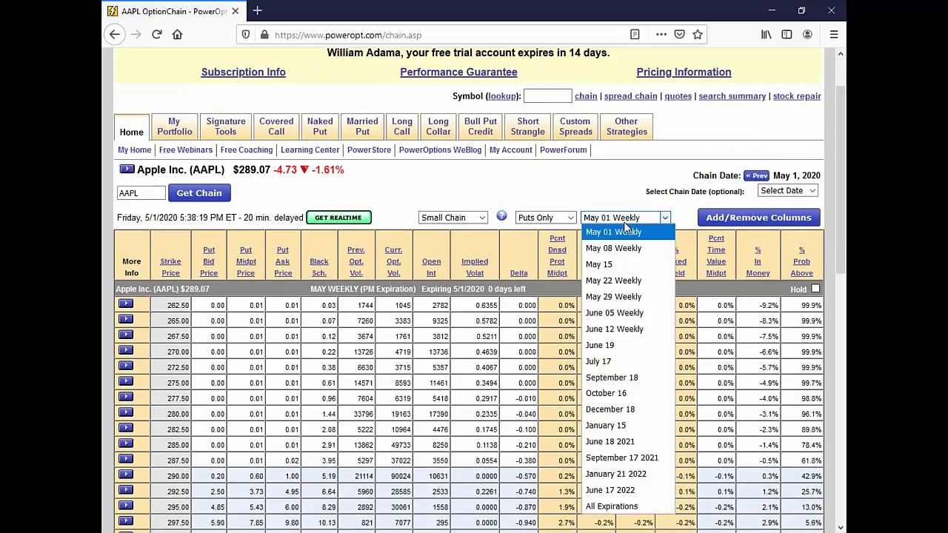
pyautogui.click(622, 264)
pyautogui.scroll(-3, 143, 304)
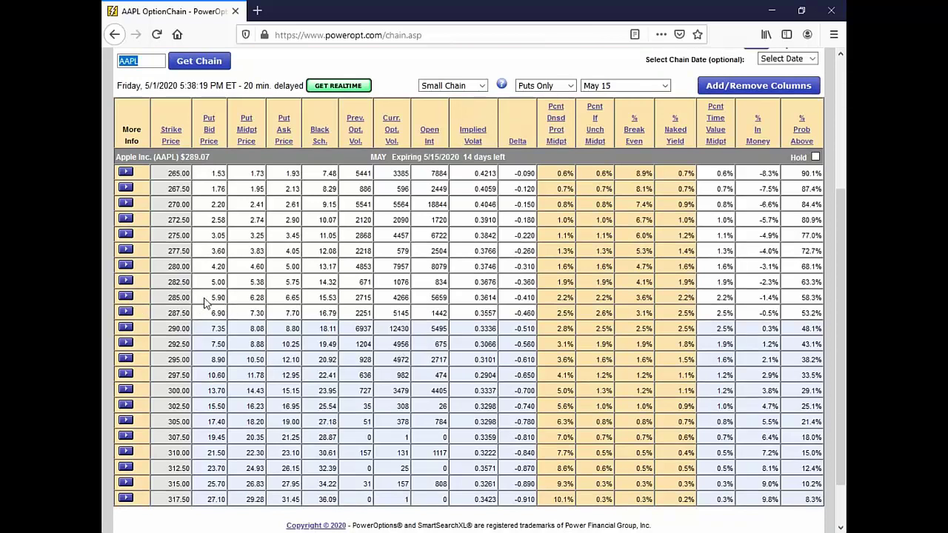
# Highlight the bid and midpoint prices of the 282.50 put and compute 10.38 / 2 in Calculator
pyautogui.moveTo(209, 282); pyautogui.dragTo(268, 290)
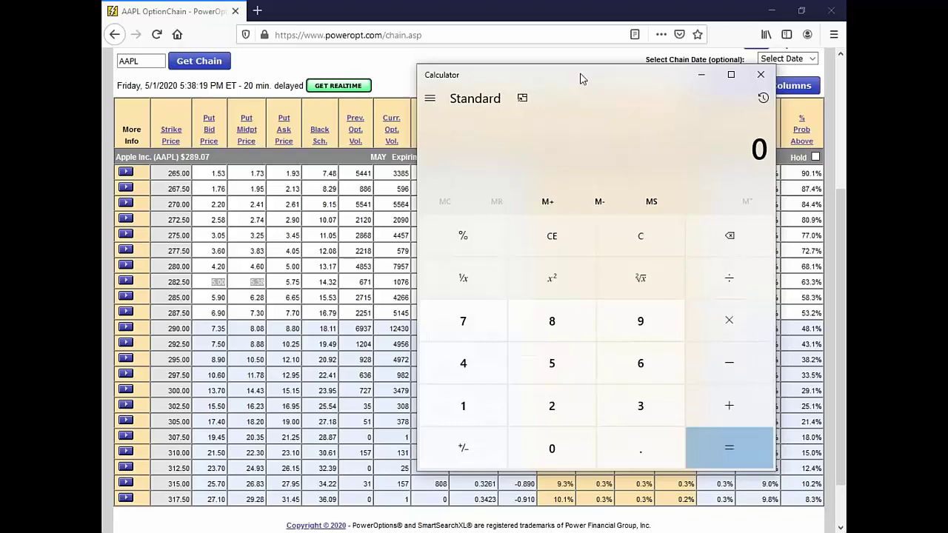
pyautogui.write('1')
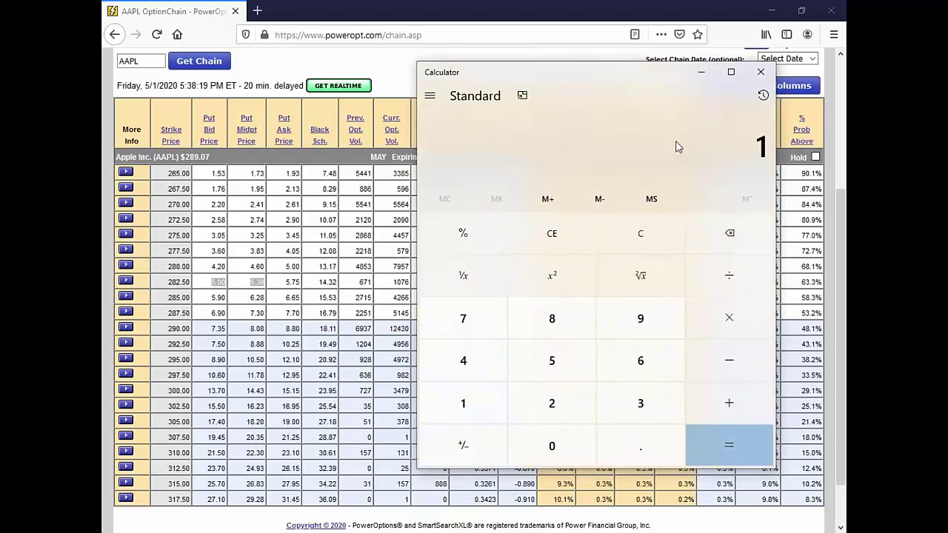
pyautogui.write('0.38/2')
pyautogui.press('Return')
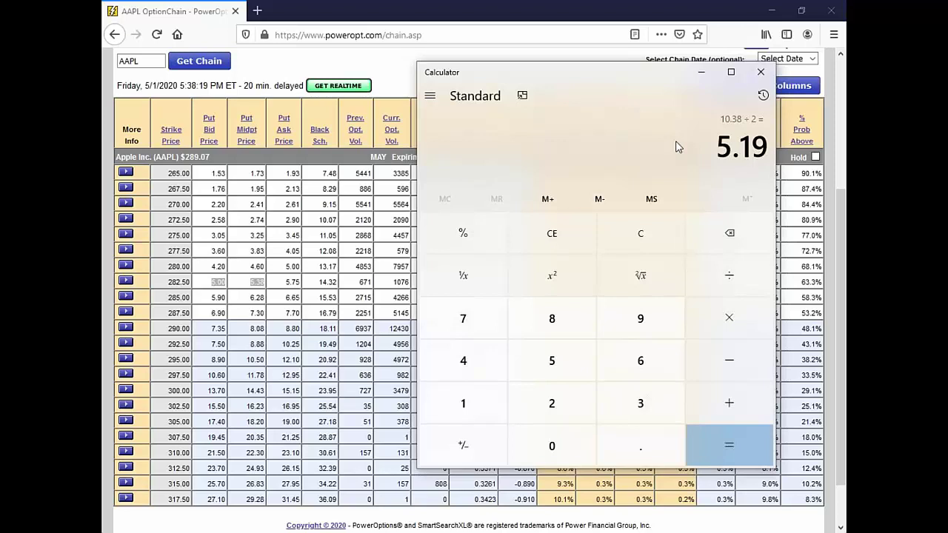
# Clear the calculator, compute 0.38 / 2 and add 5.00 to the result
pyautogui.click(642, 231)
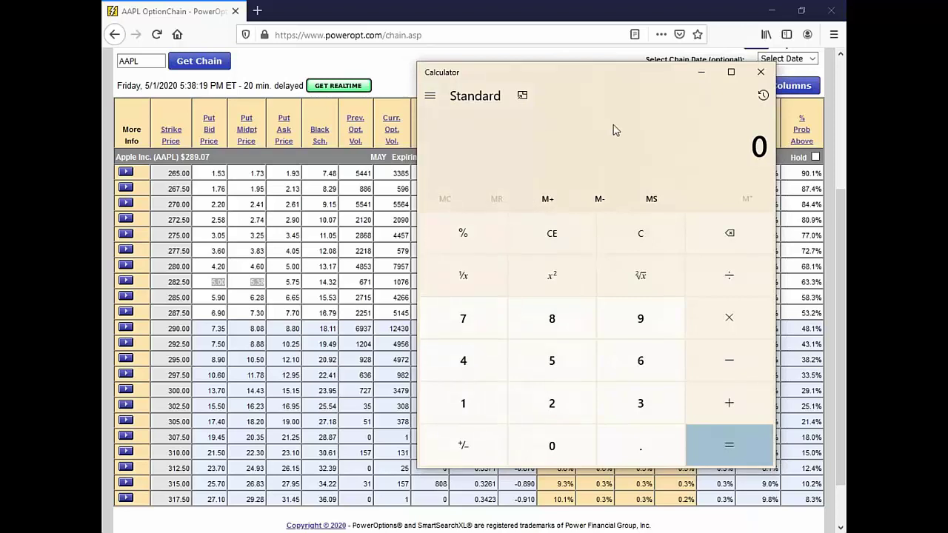
pyautogui.write('.3')
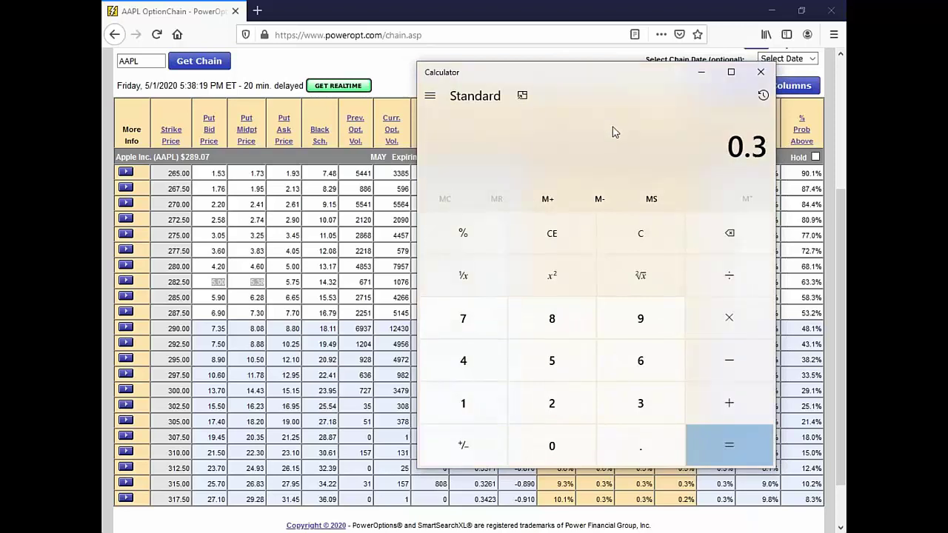
pyautogui.write('8/2')
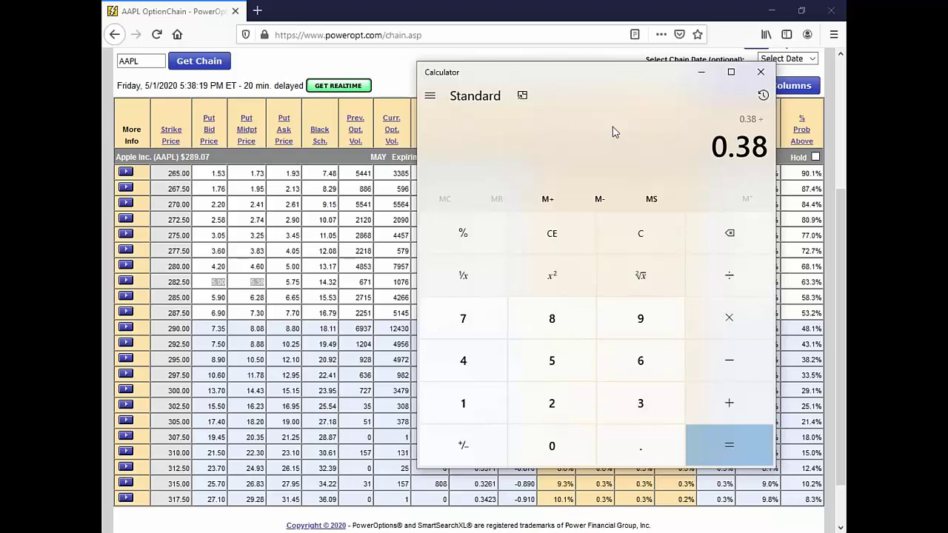
pyautogui.press('Return')
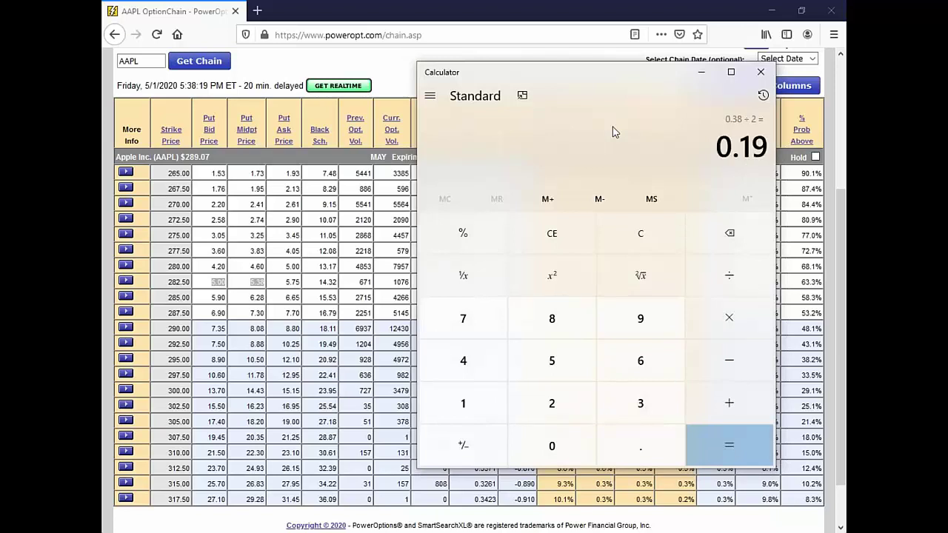
pyautogui.write('+5.00')
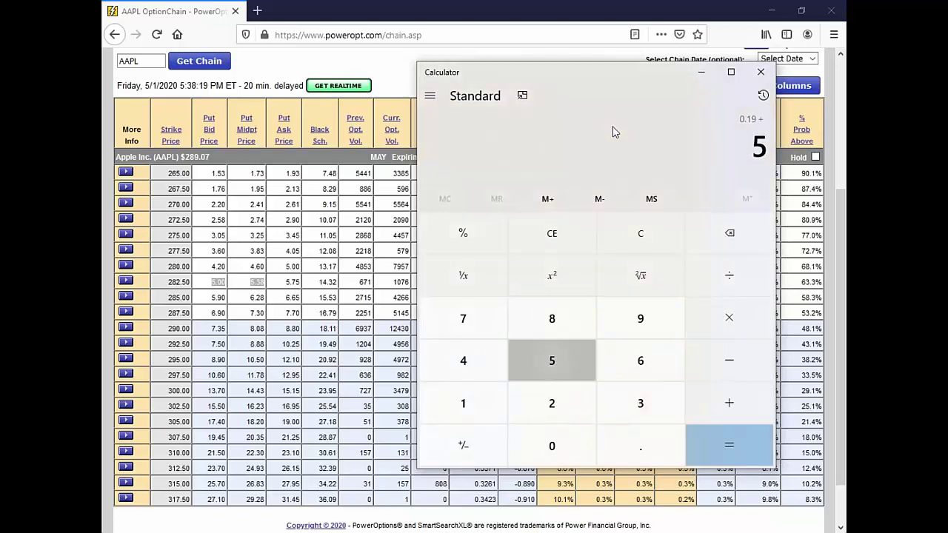
pyautogui.press('Return')
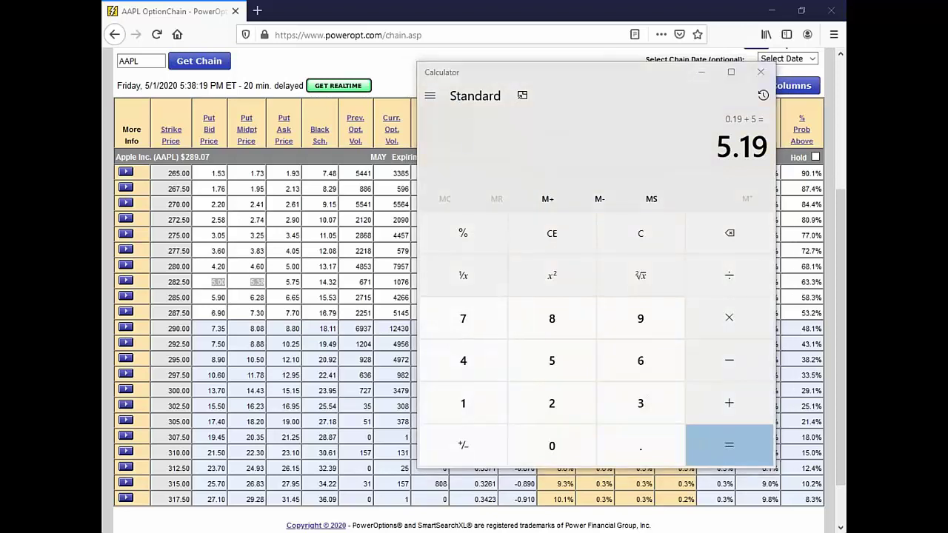
# Clear the calculator, average .50 and .80 by computing .50 + .80 / 2, and close the calculator
pyautogui.click(644, 245)
pyautogui.write('.50+.80/2')
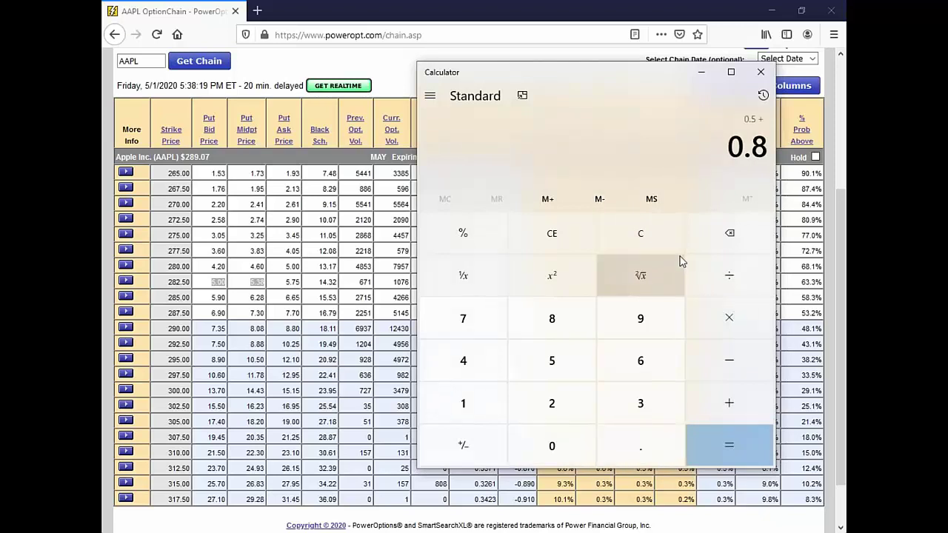
pyautogui.press('Return')
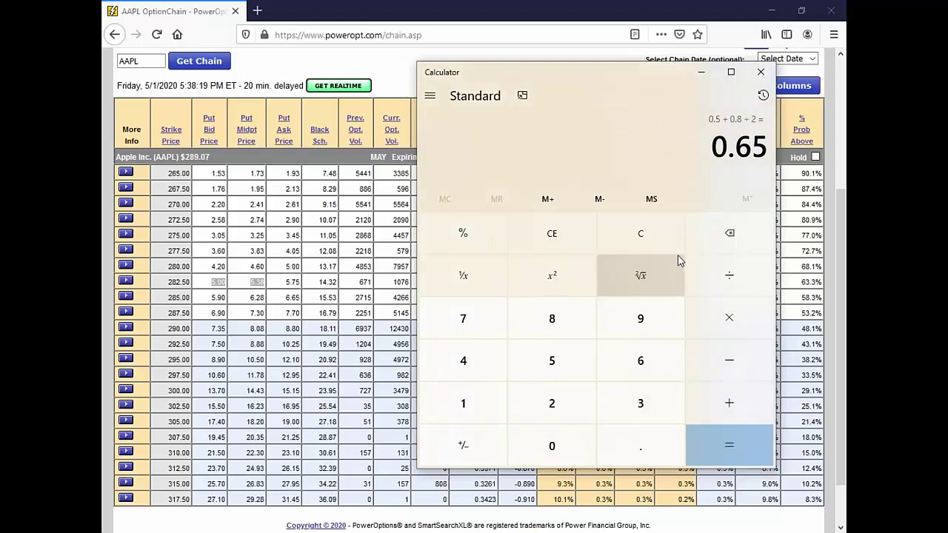
pyautogui.click(760, 71)
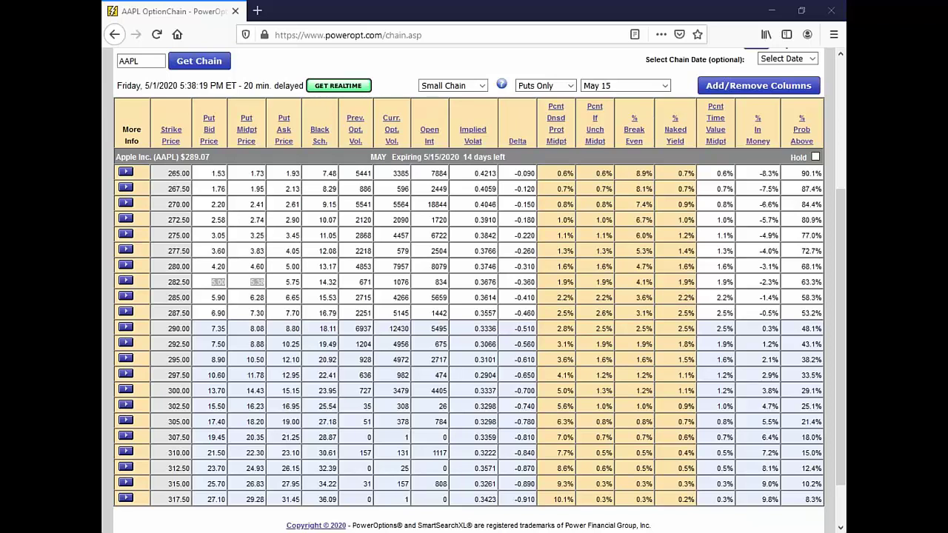
# Generate the Volatility Skew chart for AAPL using the Time Skew style at the 290 (ATM Strike) price
pyautogui.scroll(3, 106, 169)
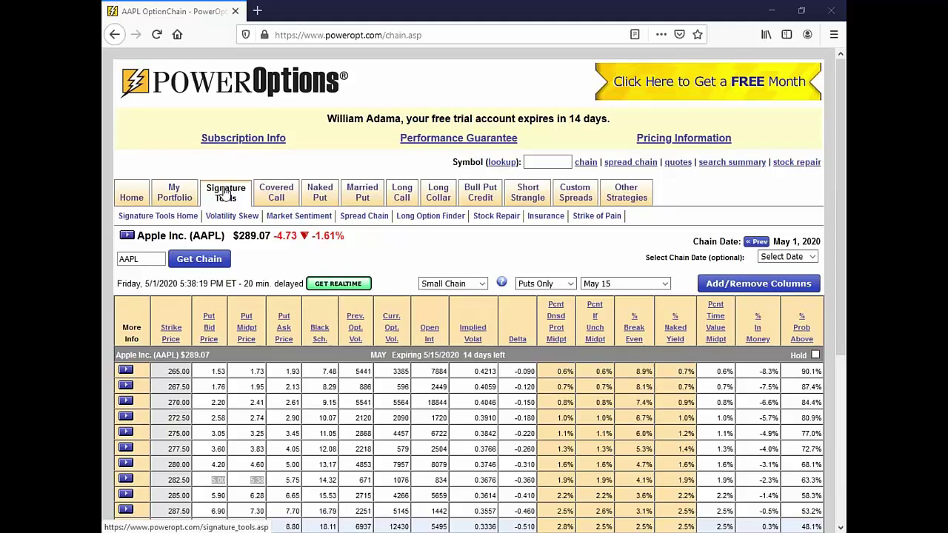
pyautogui.click(236, 216)
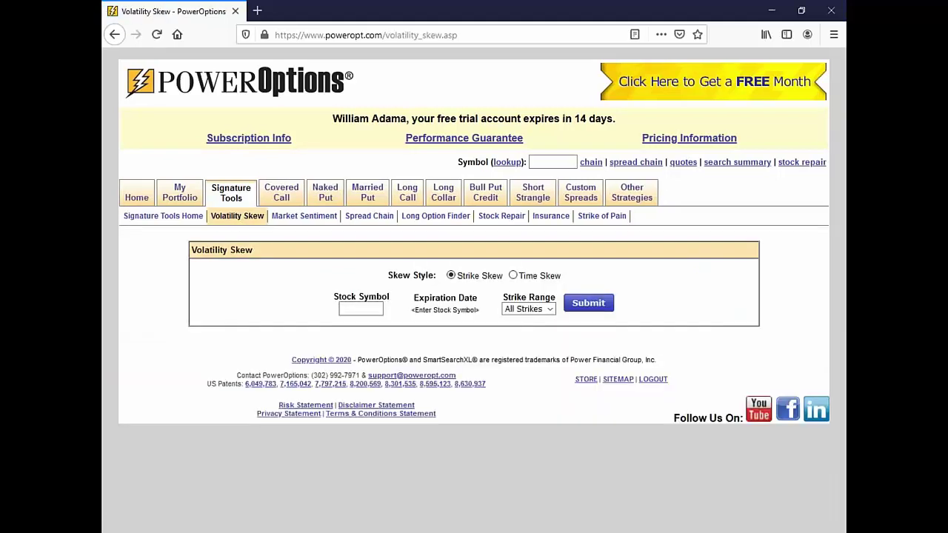
pyautogui.write('AAPL')
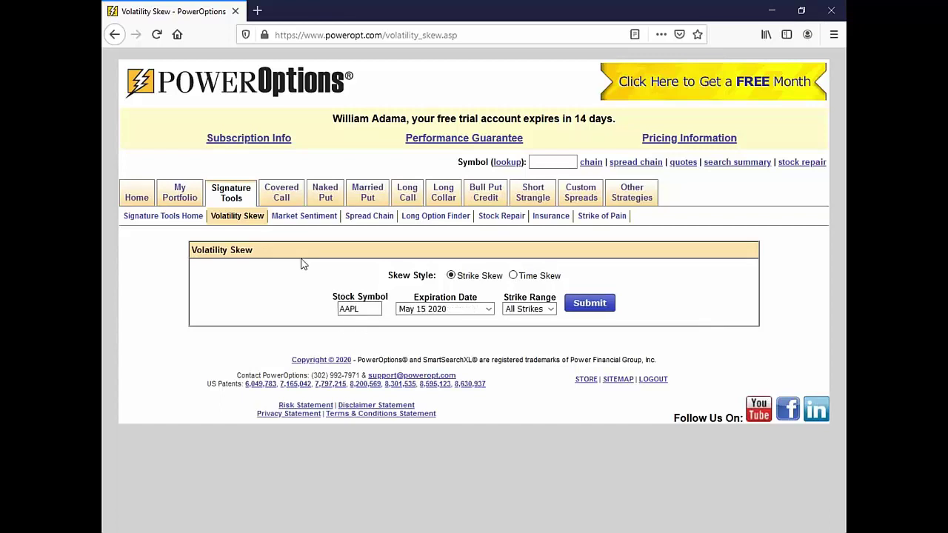
pyautogui.click(512, 275)
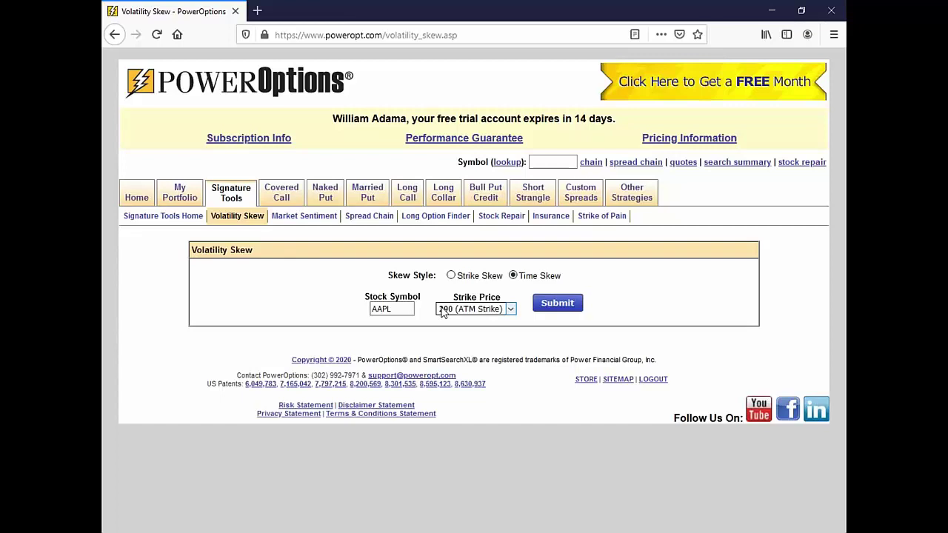
pyautogui.click(557, 304)
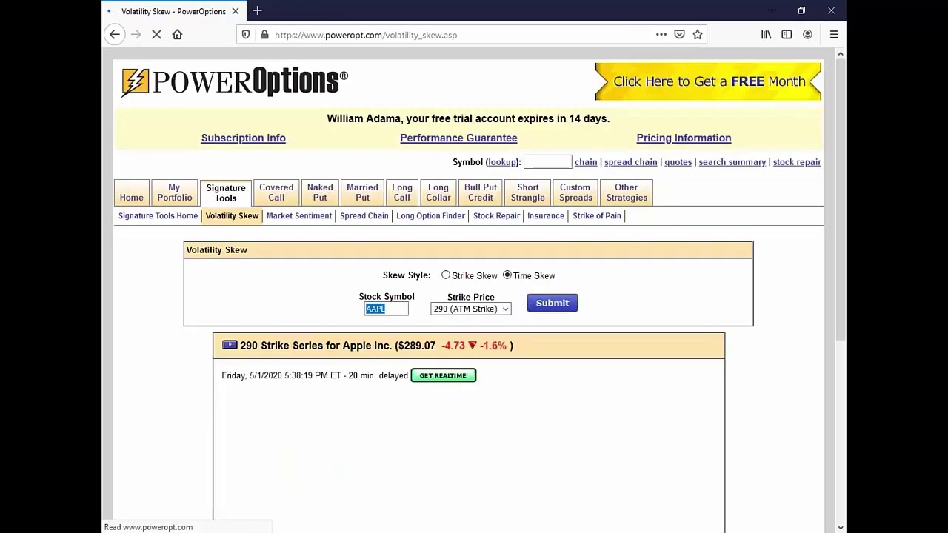
pyautogui.scroll(-3, 571, 385)
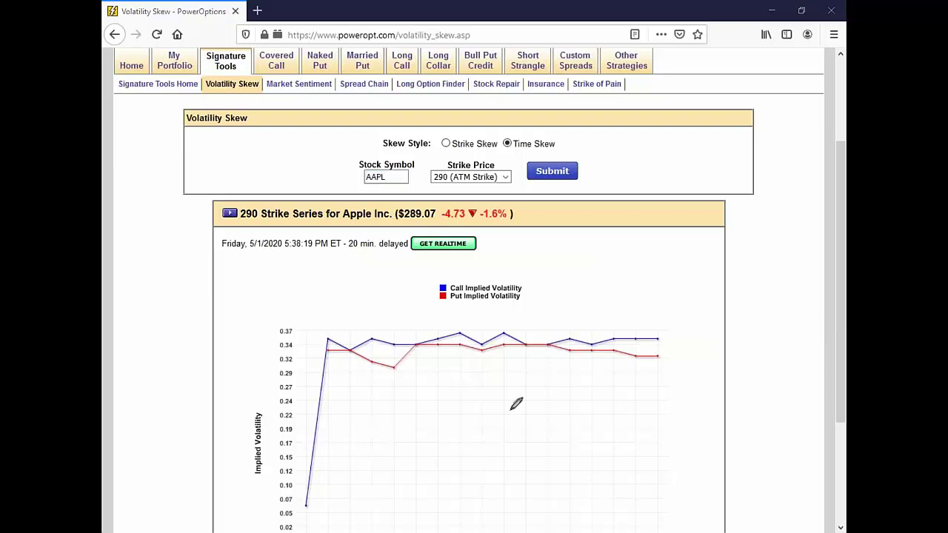
# Sketch a U-shaped curve below the volatility lines and a wavy line along the call line, and clear both annotations
pyautogui.moveTo(390, 397)
pyautogui.mouseDown()
pyautogui.moveTo(518, 434)
pyautogui.moveTo(620, 388)
pyautogui.mouseUp()
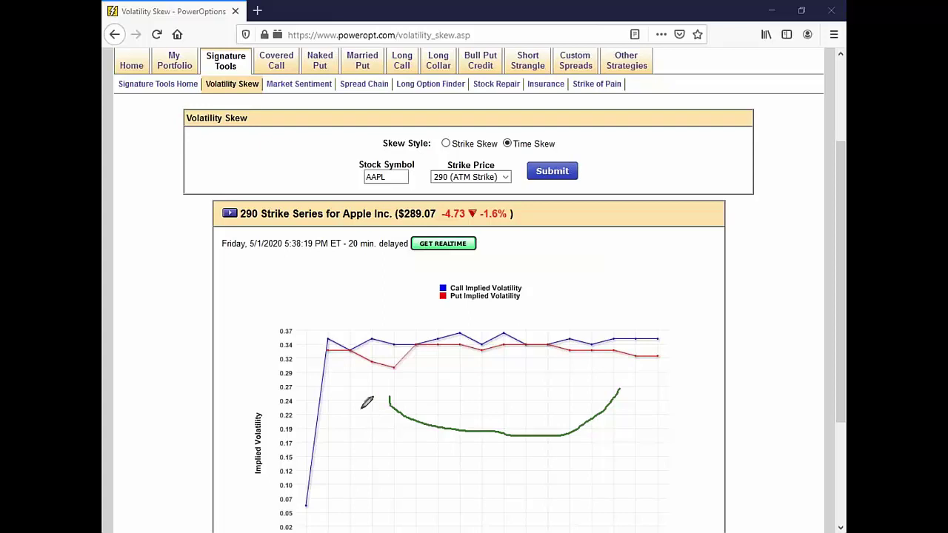
pyautogui.moveTo(370, 333); pyautogui.dragTo(467, 331)
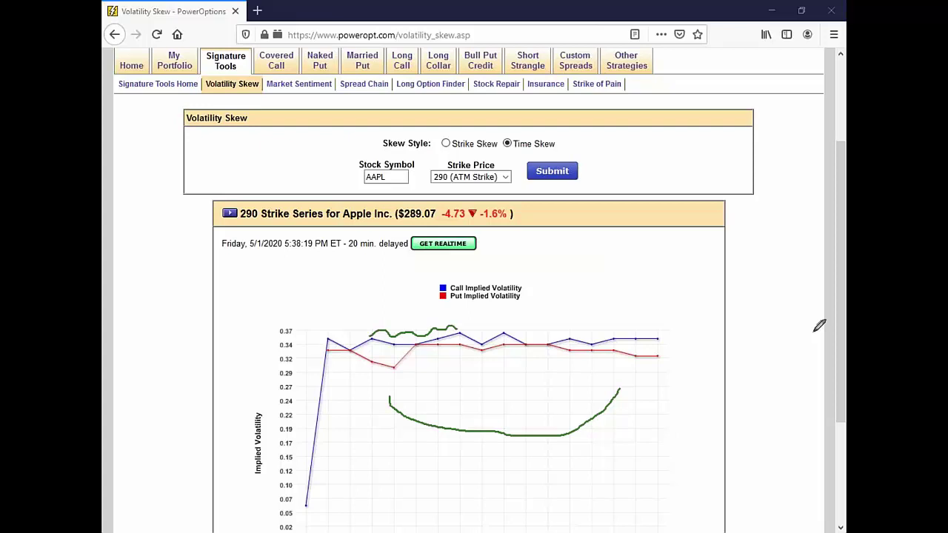
pyautogui.scroll(-3, 745, 323)
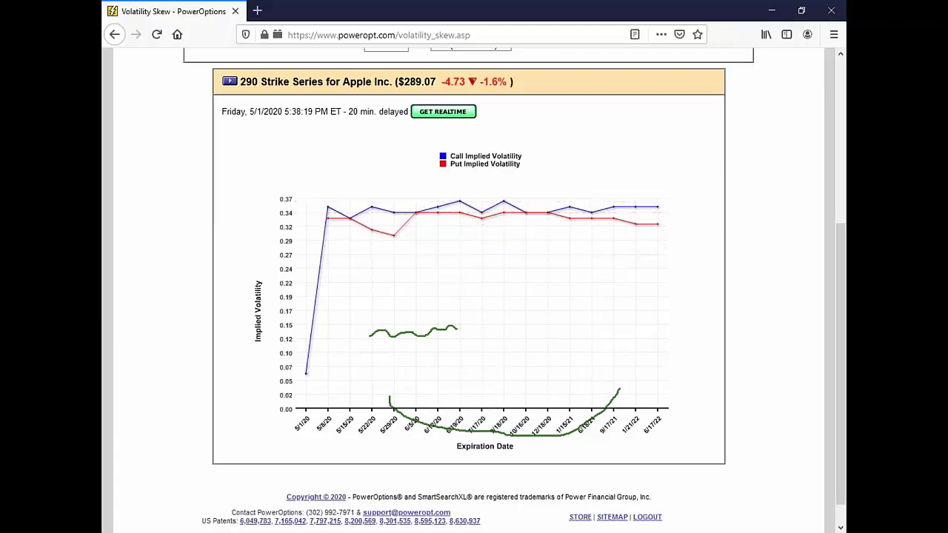
pyautogui.press('Escape')
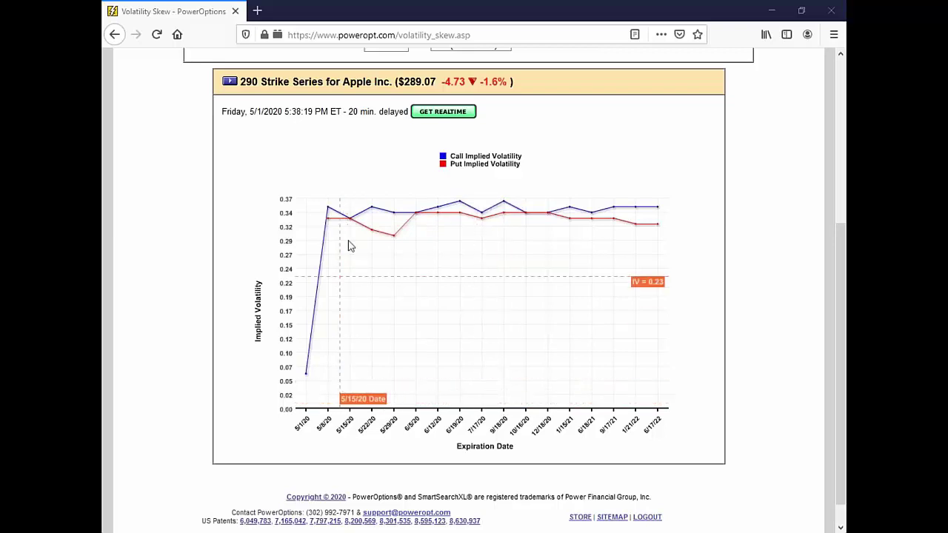
# Draw a freehand arrow above the call implied volatility line from 5/22/20 to about 7/17/20
pyautogui.moveTo(350, 219)
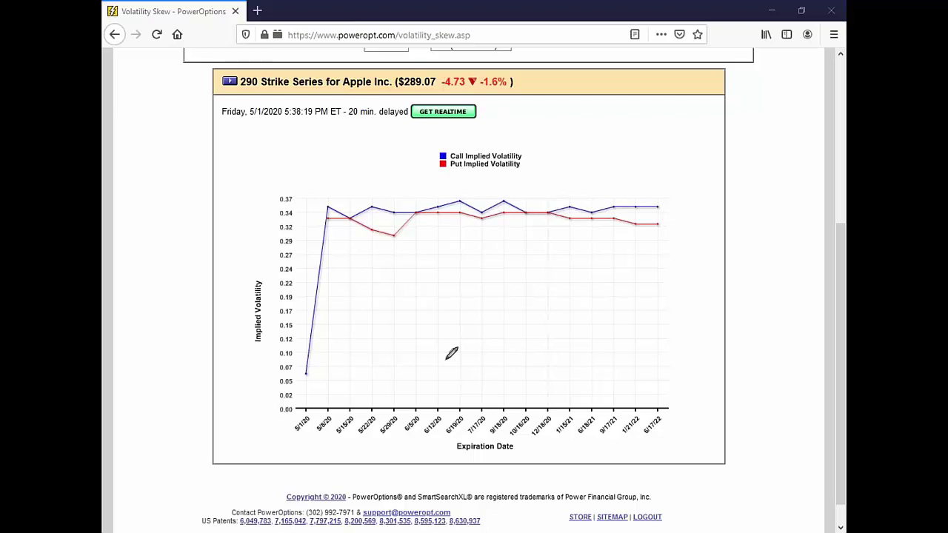
pyautogui.moveTo(365, 206)
pyautogui.mouseDown()
pyautogui.moveTo(489, 184)
pyautogui.moveTo(471, 205)
pyautogui.mouseUp()
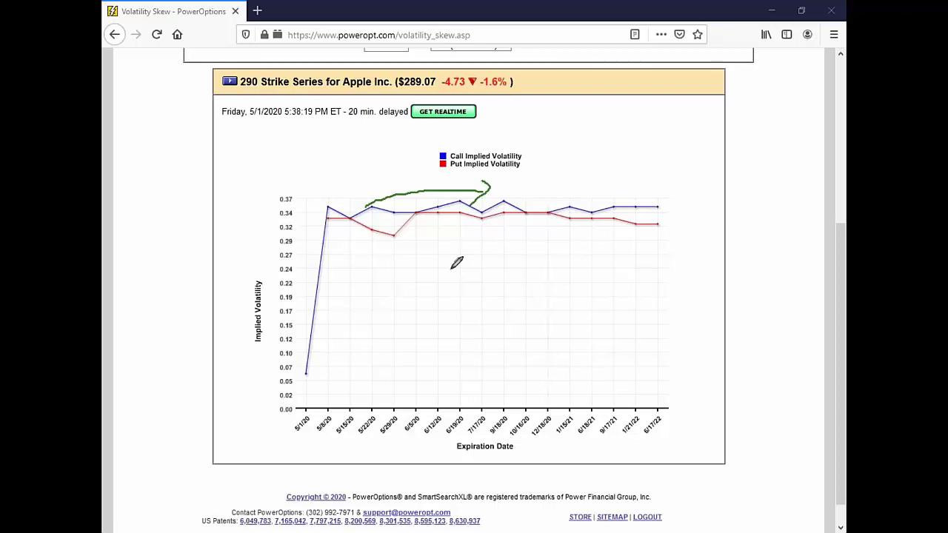
# Circle the implied volatility legend above the chart and clear all annotations
pyautogui.moveTo(486, 125)
pyautogui.mouseDown()
pyautogui.moveTo(552, 129)
pyautogui.moveTo(468, 160)
pyautogui.moveTo(540, 133)
pyautogui.mouseUp()
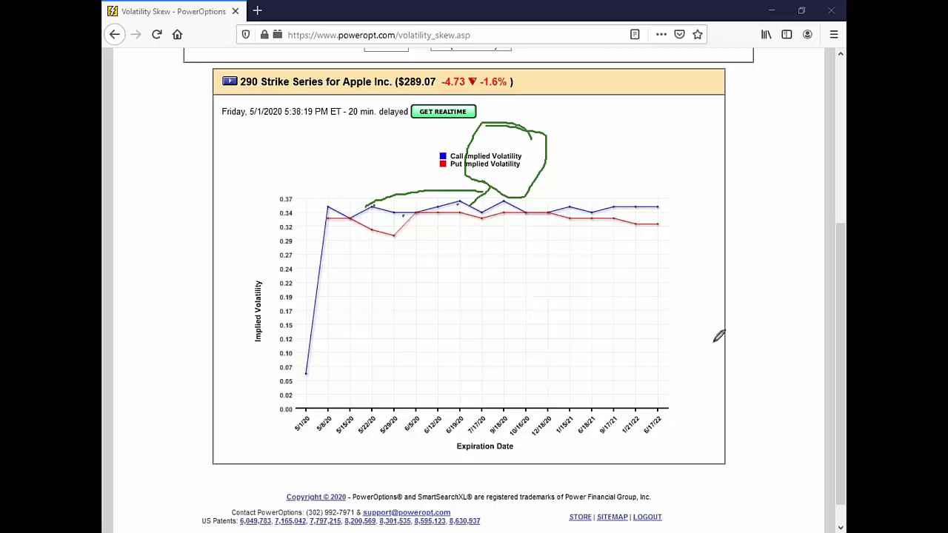
pyautogui.press('Escape')
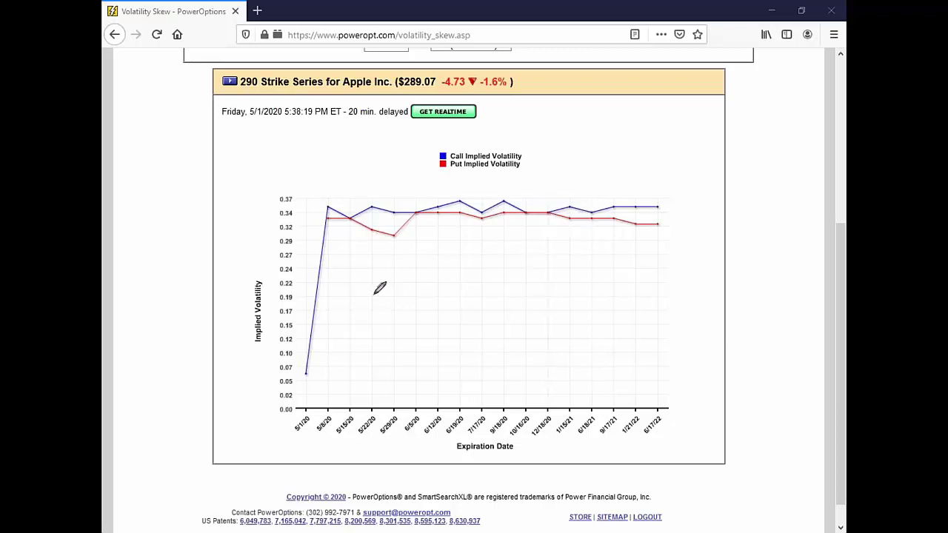
# Circle the 5/15/20 point with an upward arrow, write 10 above the chart, and draw a downward arrow at 10/16/20
pyautogui.moveTo(360, 204)
pyautogui.mouseDown()
pyautogui.moveTo(352, 232)
pyautogui.moveTo(371, 206)
pyautogui.mouseUp()
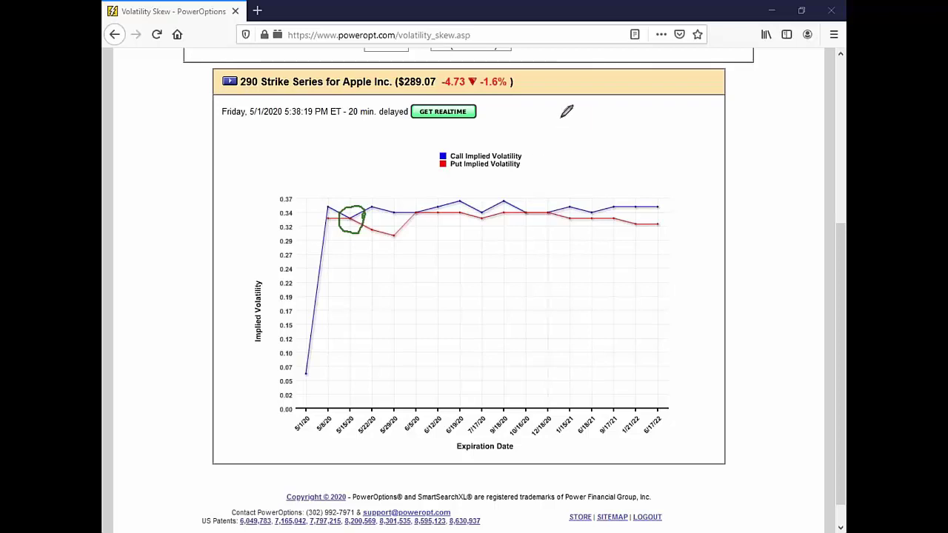
pyautogui.moveTo(563, 105)
pyautogui.mouseDown()
pyautogui.moveTo(566, 132)
pyautogui.moveTo(592, 111)
pyautogui.mouseUp()
pyautogui.moveTo(353, 209)
pyautogui.mouseDown()
pyautogui.moveTo(359, 171)
pyautogui.moveTo(350, 176)
pyautogui.moveTo(364, 181)
pyautogui.mouseUp()
pyautogui.moveTo(520, 172)
pyautogui.mouseDown()
pyautogui.moveTo(521, 209)
pyautogui.moveTo(537, 191)
pyautogui.mouseUp()
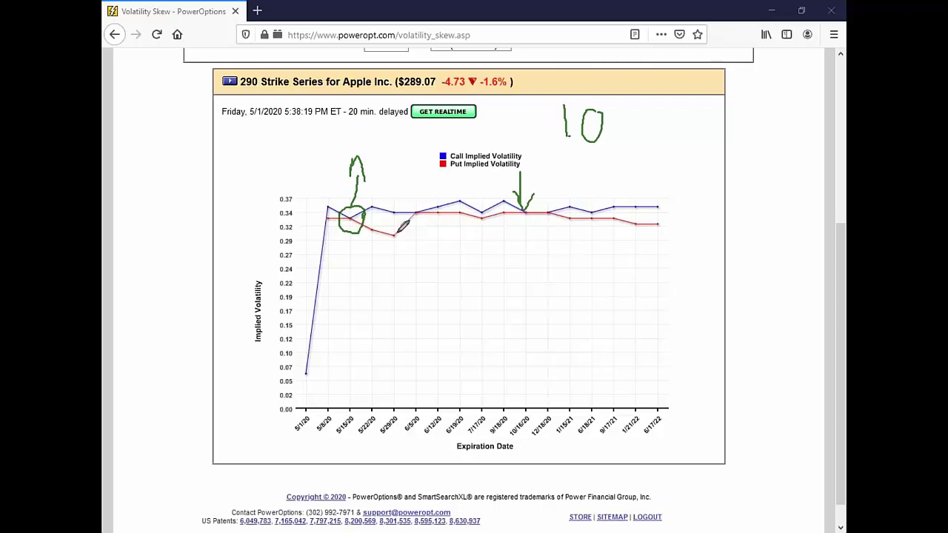
# Draw a declining curve from 5/15/20 to 6/17/22, mark it near 6/18/21 with a circle and arrow, and circle several earlier points
pyautogui.moveTo(362, 227)
pyautogui.mouseDown()
pyautogui.moveTo(445, 268)
pyautogui.moveTo(567, 299)
pyautogui.moveTo(654, 294)
pyautogui.moveTo(588, 314)
pyautogui.moveTo(607, 295)
pyautogui.mouseUp()
pyautogui.moveTo(589, 247)
pyautogui.mouseDown()
pyautogui.moveTo(587, 278)
pyautogui.moveTo(601, 269)
pyautogui.mouseUp()
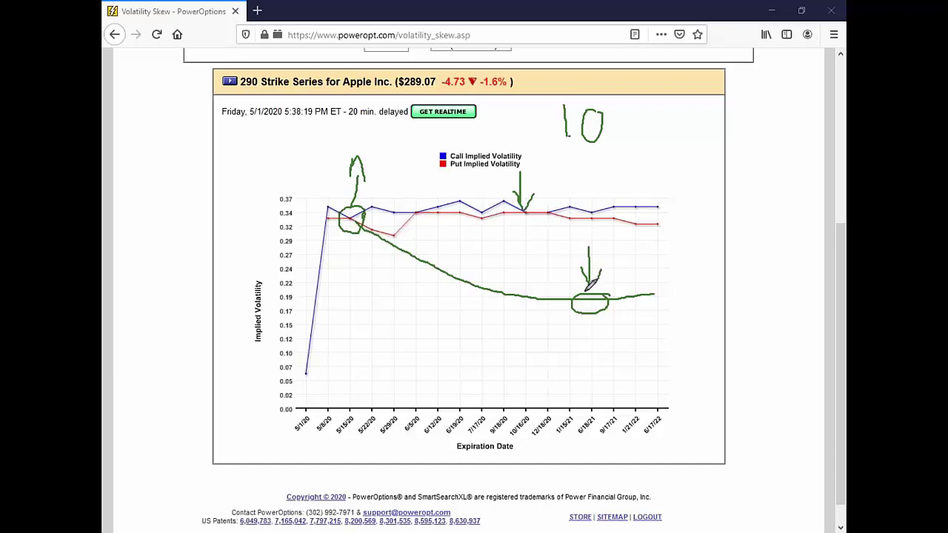
pyautogui.moveTo(370, 250)
pyautogui.mouseDown()
pyautogui.moveTo(400, 238)
pyautogui.moveTo(420, 259)
pyautogui.moveTo(448, 264)
pyautogui.mouseUp()
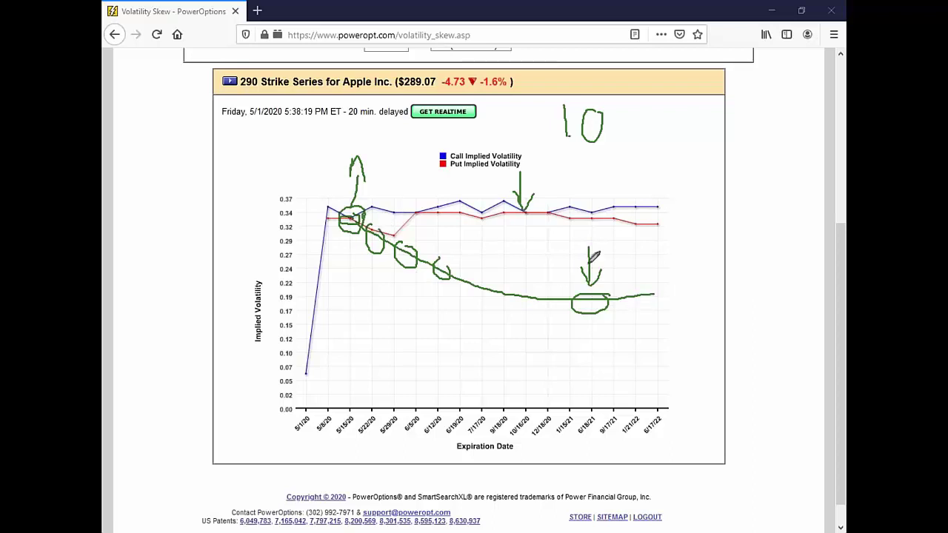
# Mark the 6/5/20 and 1/21/22 points, connect them with lines and an arrow to the date axis, and clear all annotations
pyautogui.moveTo(424, 212)
pyautogui.mouseDown()
pyautogui.moveTo(412, 207)
pyautogui.moveTo(426, 201)
pyautogui.moveTo(420, 177)
pyautogui.moveTo(419, 208)
pyautogui.mouseUp()
pyautogui.moveTo(638, 216)
pyautogui.mouseDown()
pyautogui.moveTo(631, 228)
pyautogui.moveTo(652, 213)
pyautogui.moveTo(632, 409)
pyautogui.moveTo(647, 394)
pyautogui.mouseUp()
pyautogui.moveTo(425, 222); pyautogui.dragTo(497, 233)
pyautogui.moveTo(506, 234)
pyautogui.mouseDown()
pyautogui.moveTo(636, 234)
pyautogui.moveTo(635, 213)
pyautogui.mouseUp()
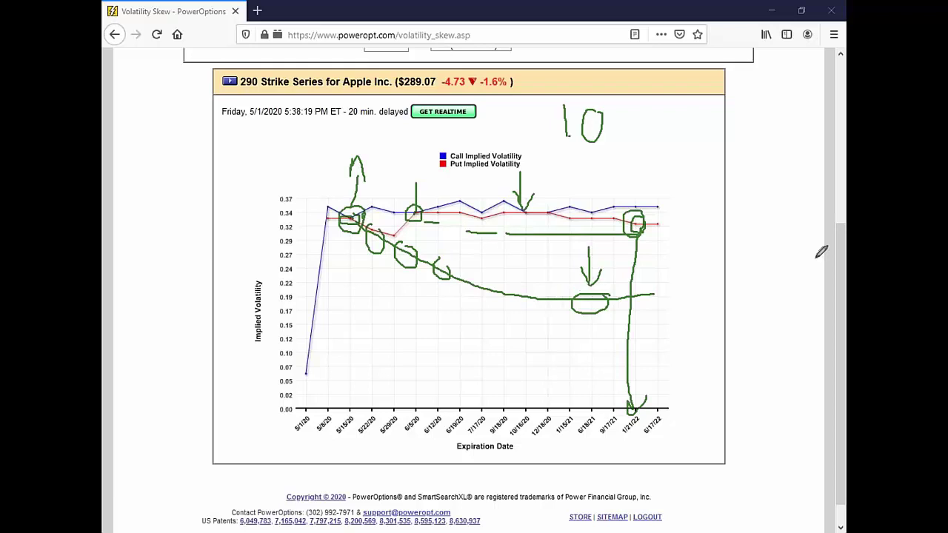
pyautogui.press('e')
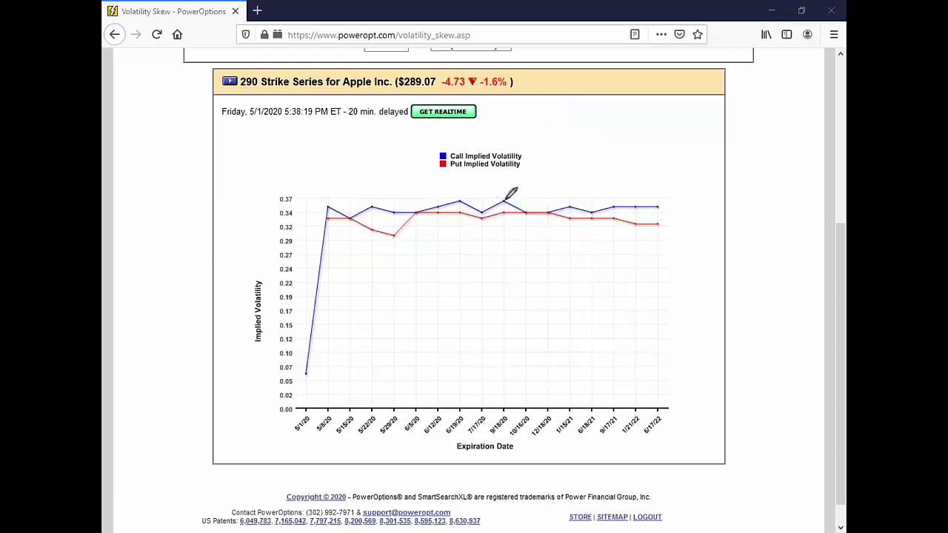
# Circle the 9/18/20 and 5/15/20 points, mark both with strokes, write 1.0 above the chart, and clear the annotations
pyautogui.moveTo(501, 194); pyautogui.dragTo(514, 197)
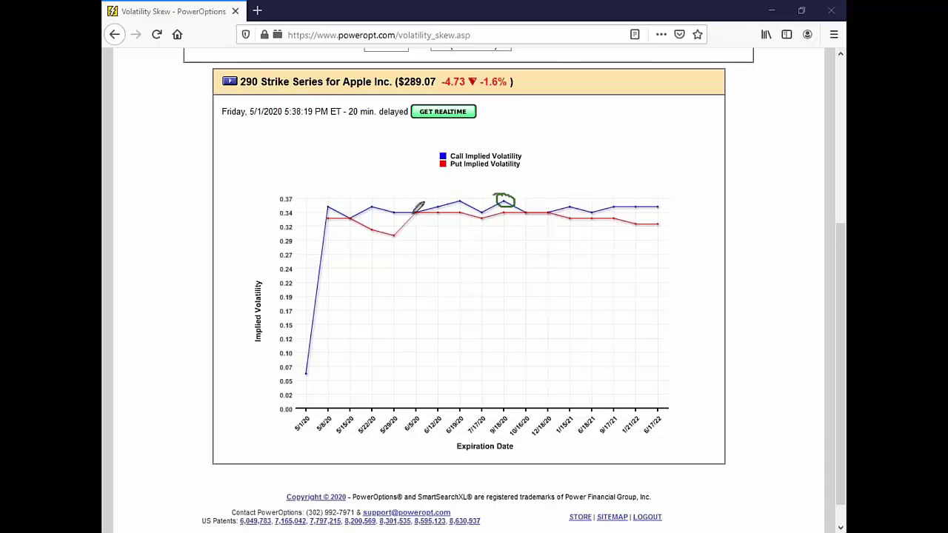
pyautogui.moveTo(362, 213)
pyautogui.mouseDown()
pyautogui.moveTo(335, 220)
pyautogui.moveTo(353, 211)
pyautogui.mouseUp()
pyautogui.moveTo(504, 193)
pyautogui.mouseDown()
pyautogui.moveTo(494, 202)
pyautogui.moveTo(503, 194)
pyautogui.mouseUp()
pyautogui.moveTo(356, 208); pyautogui.dragTo(370, 174)
pyautogui.moveTo(563, 121); pyautogui.dragTo(564, 154)
pyautogui.click(572, 151)
pyautogui.moveTo(608, 119); pyautogui.dragTo(609, 117)
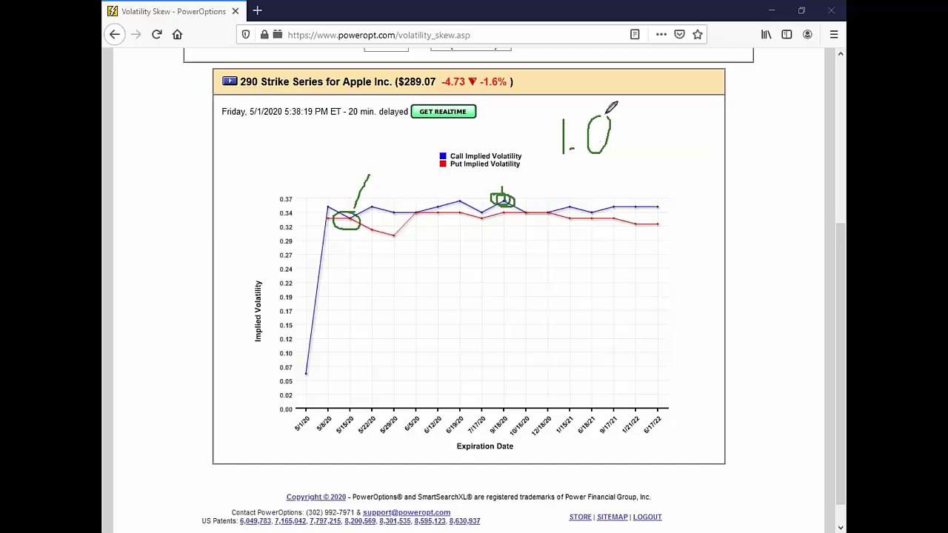
pyautogui.click(561, 113)
pyautogui.press('e')
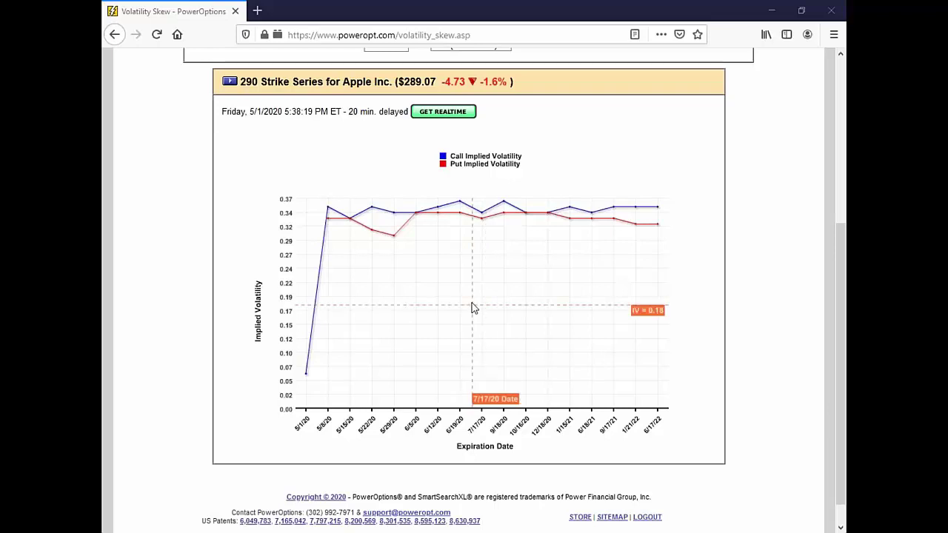
# Generate the Volatility Skew chart for AAPL using the Strike Skew style, May 15 2020 expiration and All Strikes
pyautogui.scroll(5, 178, 245)
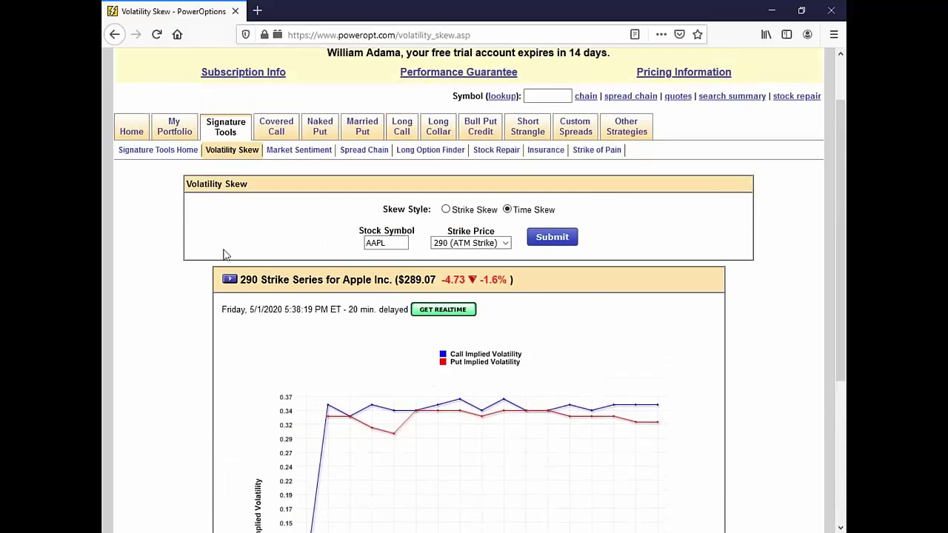
pyautogui.click(447, 211)
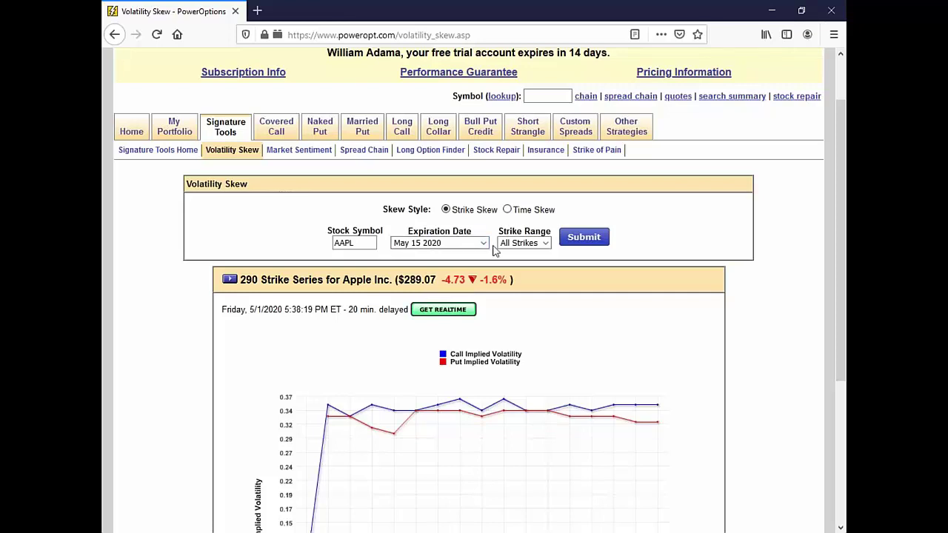
pyautogui.click(584, 237)
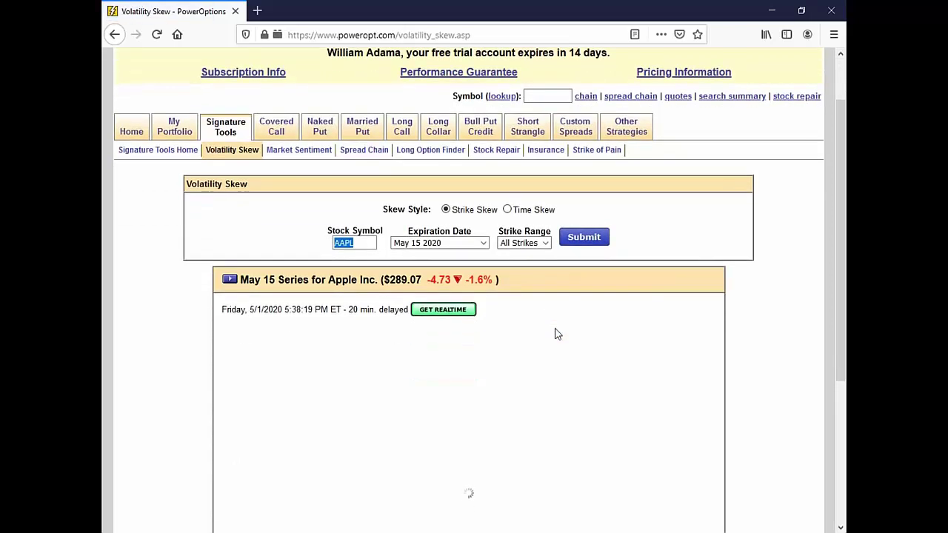
pyautogui.scroll(-3, 558, 334)
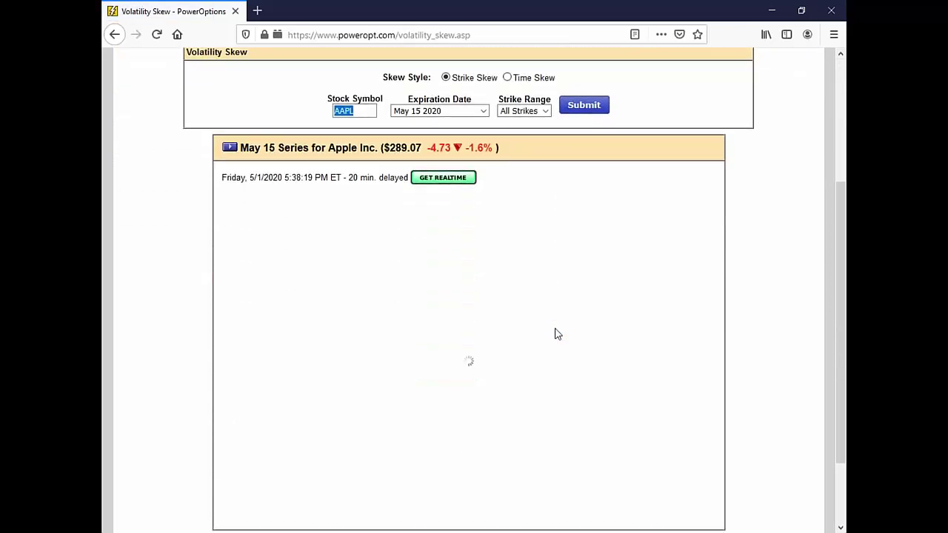
pyautogui.scroll(2, 558, 334)
pyautogui.click(590, 175)
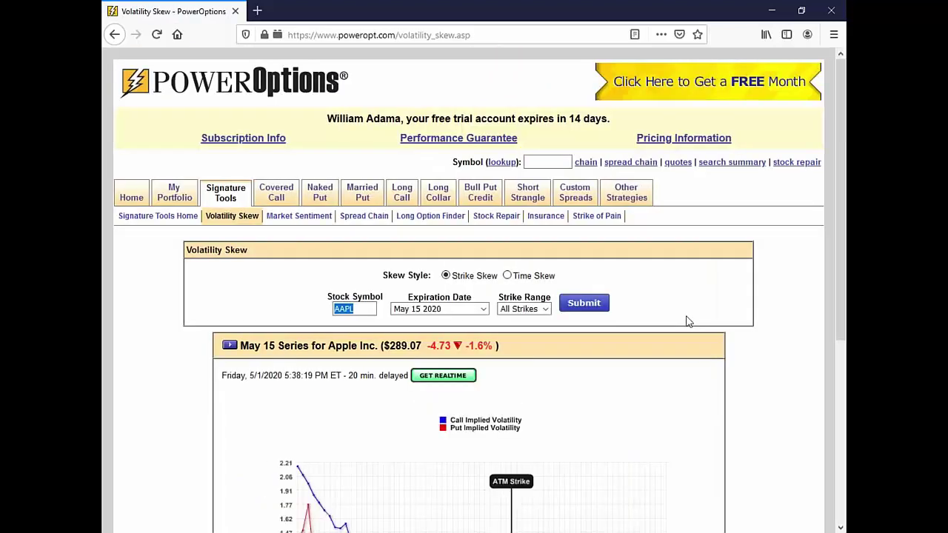
pyautogui.scroll(-5, 687, 321)
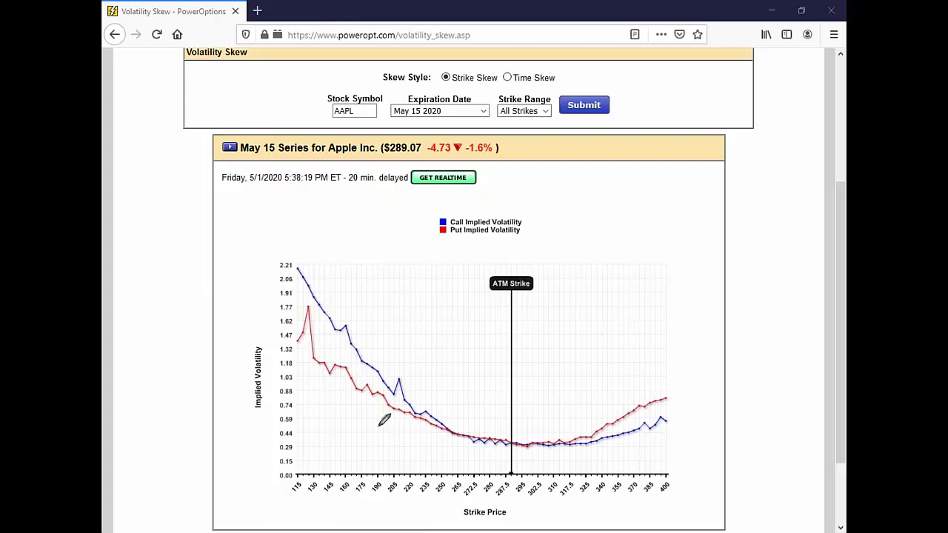
# Draw curved arrows from the ATM strike toward about 375 and 245, and add downward arrows at the ATM and 250 strikes
pyautogui.moveTo(511, 441)
pyautogui.mouseDown()
pyautogui.moveTo(504, 447)
pyautogui.moveTo(622, 412)
pyautogui.moveTo(643, 429)
pyautogui.mouseUp()
pyautogui.moveTo(498, 436)
pyautogui.mouseDown()
pyautogui.moveTo(451, 419)
pyautogui.moveTo(469, 420)
pyautogui.moveTo(443, 424)
pyautogui.moveTo(453, 444)
pyautogui.mouseUp()
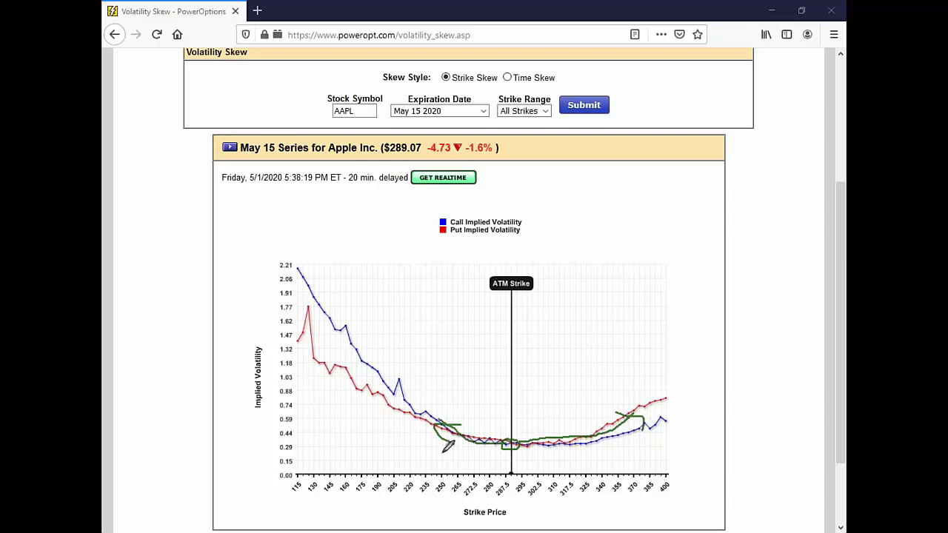
pyautogui.moveTo(441, 390); pyautogui.dragTo(449, 425)
pyautogui.moveTo(506, 404)
pyautogui.mouseDown()
pyautogui.moveTo(507, 439)
pyautogui.moveTo(517, 420)
pyautogui.mouseUp()
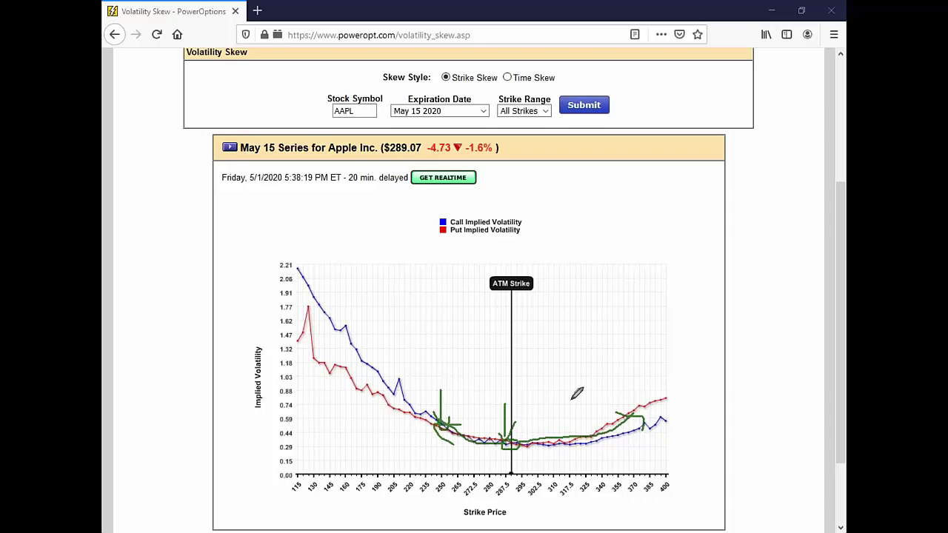
# Draw a step-shaped falling line across the higher strikes and a rising arrow from the ATM strike toward about 355
pyautogui.moveTo(549, 369)
pyautogui.mouseDown()
pyautogui.moveTo(591, 369)
pyautogui.moveTo(633, 439)
pyautogui.moveTo(685, 442)
pyautogui.mouseUp()
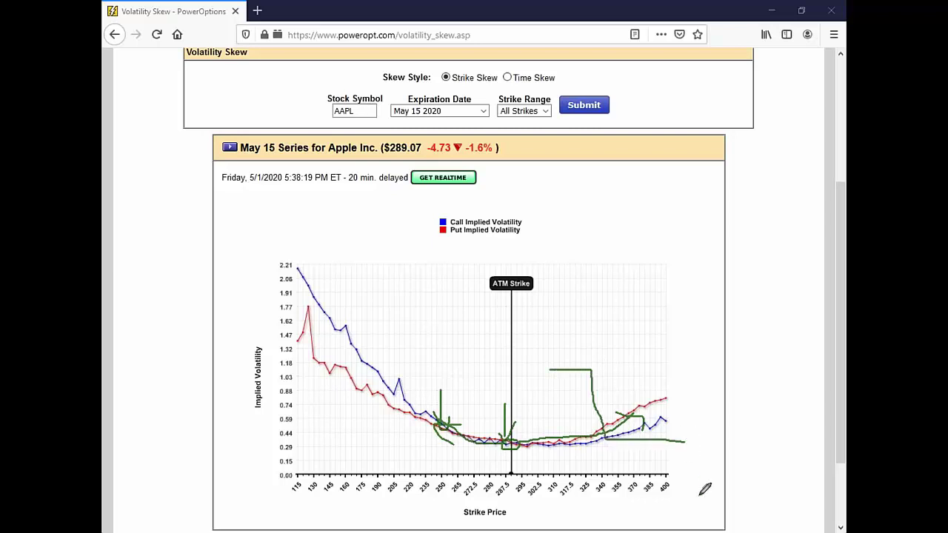
pyautogui.moveTo(519, 428); pyautogui.dragTo(616, 398)
pyautogui.moveTo(606, 387)
pyautogui.mouseDown()
pyautogui.moveTo(619, 387)
pyautogui.moveTo(608, 406)
pyautogui.mouseUp()
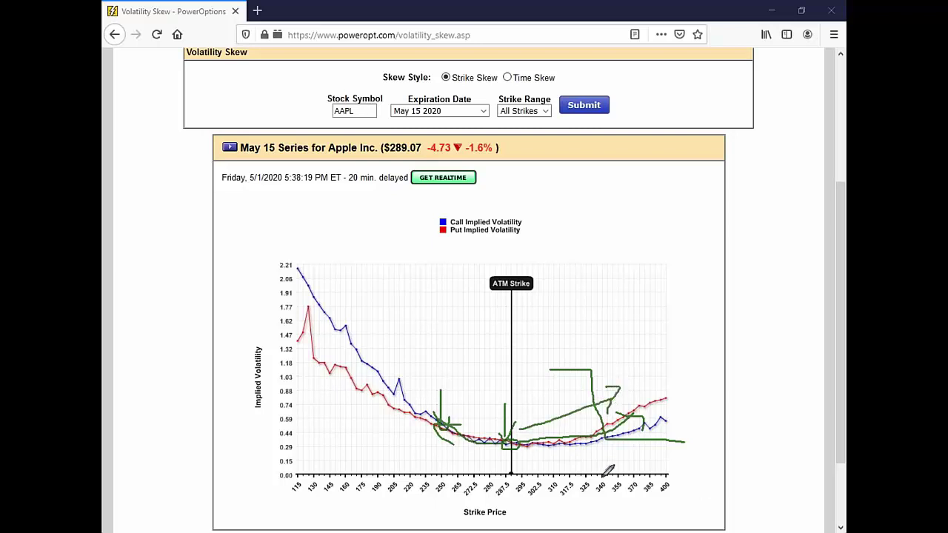
# Circle the ATM and 250 strike points repeatedly, draw a long rising arrow above the higher strikes, and clear all annotations
pyautogui.moveTo(511, 431)
pyautogui.mouseDown()
pyautogui.moveTo(522, 428)
pyautogui.moveTo(507, 445)
pyautogui.moveTo(518, 430)
pyautogui.mouseUp()
pyautogui.moveTo(441, 408)
pyautogui.mouseDown()
pyautogui.moveTo(435, 428)
pyautogui.moveTo(453, 405)
pyautogui.mouseUp()
pyautogui.moveTo(499, 383)
pyautogui.mouseDown()
pyautogui.moveTo(632, 332)
pyautogui.moveTo(631, 363)
pyautogui.mouseUp()
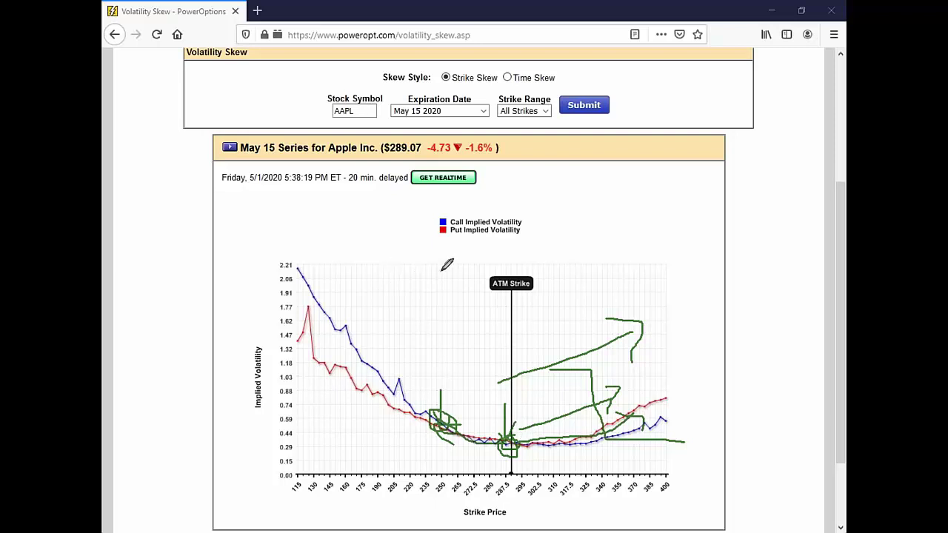
pyautogui.moveTo(506, 433)
pyautogui.mouseDown()
pyautogui.moveTo(511, 444)
pyautogui.moveTo(518, 433)
pyautogui.mouseUp()
pyautogui.moveTo(458, 405)
pyautogui.mouseDown()
pyautogui.moveTo(438, 402)
pyautogui.moveTo(455, 411)
pyautogui.mouseUp()
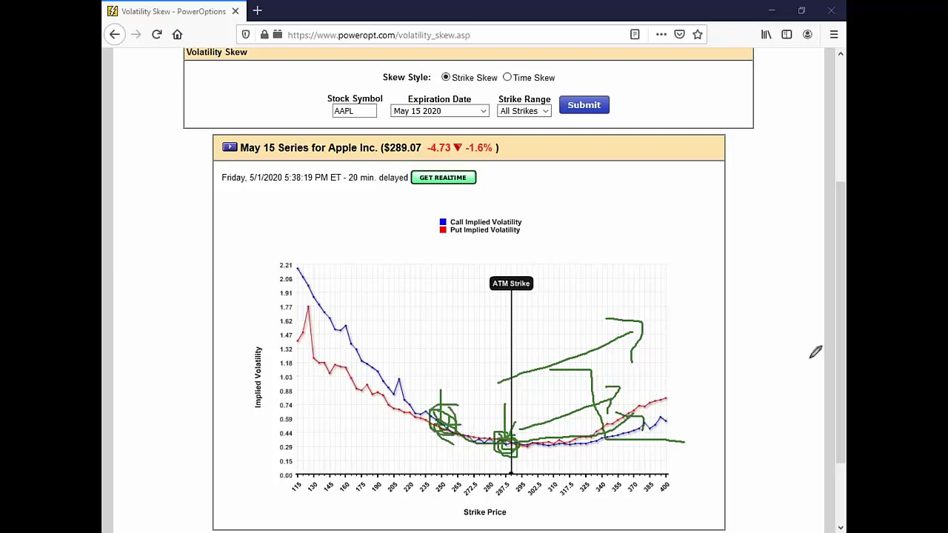
pyautogui.press('e')
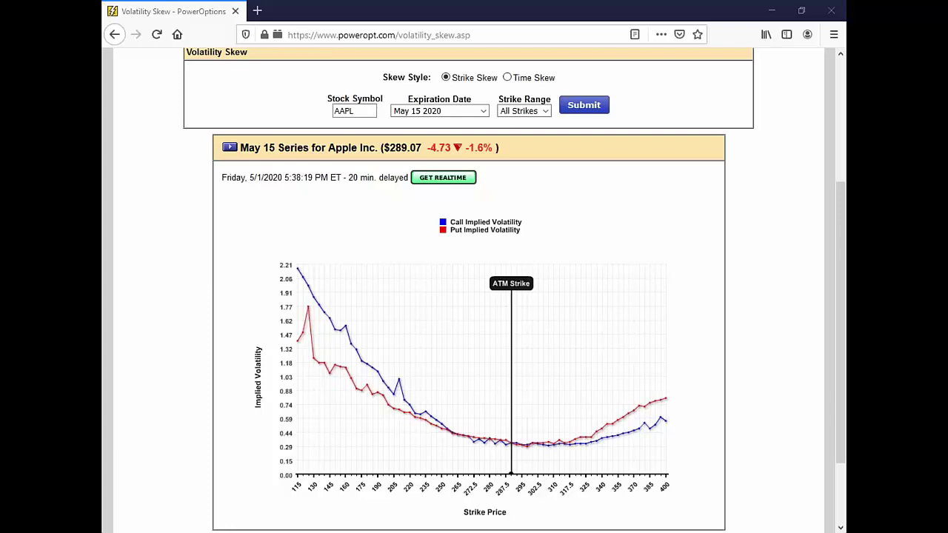
# Inspect the 290 strike's implied volatility and regenerate the AAPL chart using Time Skew at the 290 (ATM Strike) price
pyautogui.moveTo(513, 451)
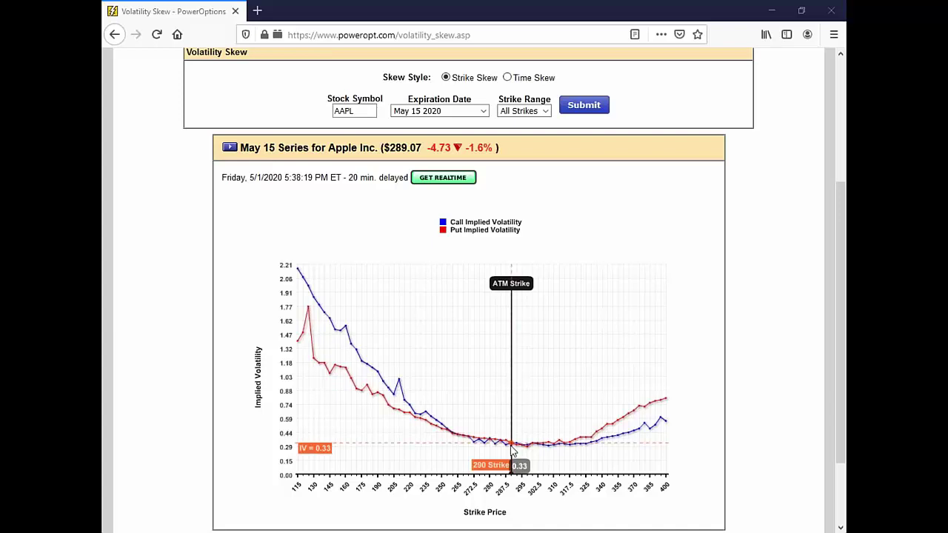
pyautogui.click(507, 78)
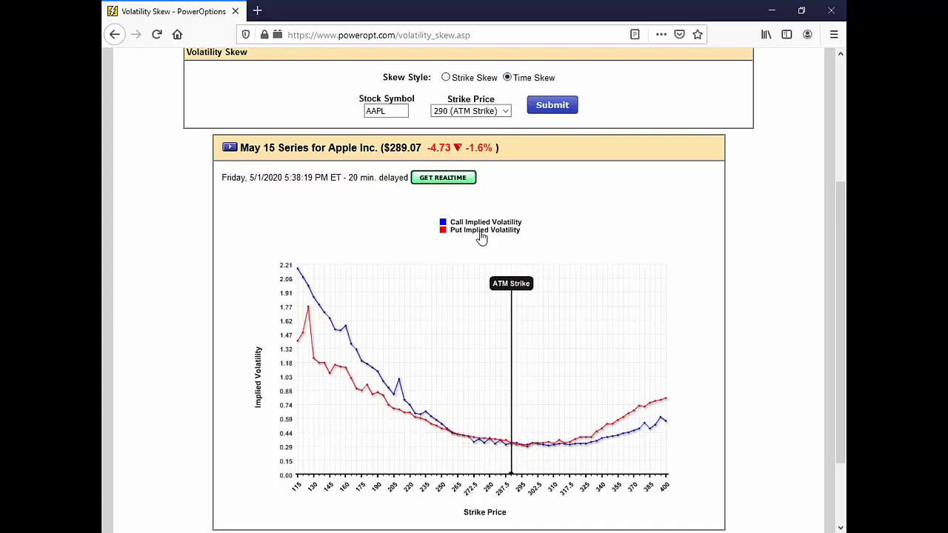
pyautogui.click(552, 106)
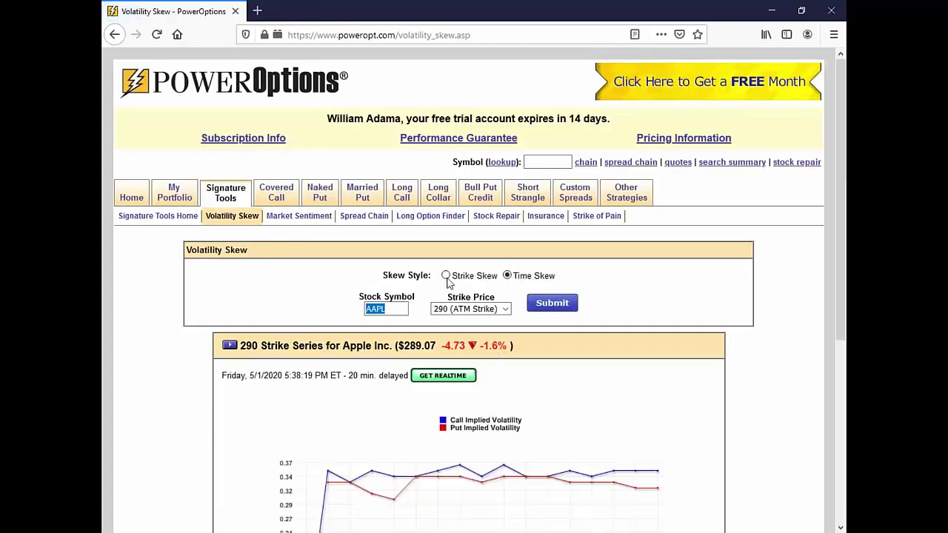
pyautogui.scroll(-3, 506, 378)
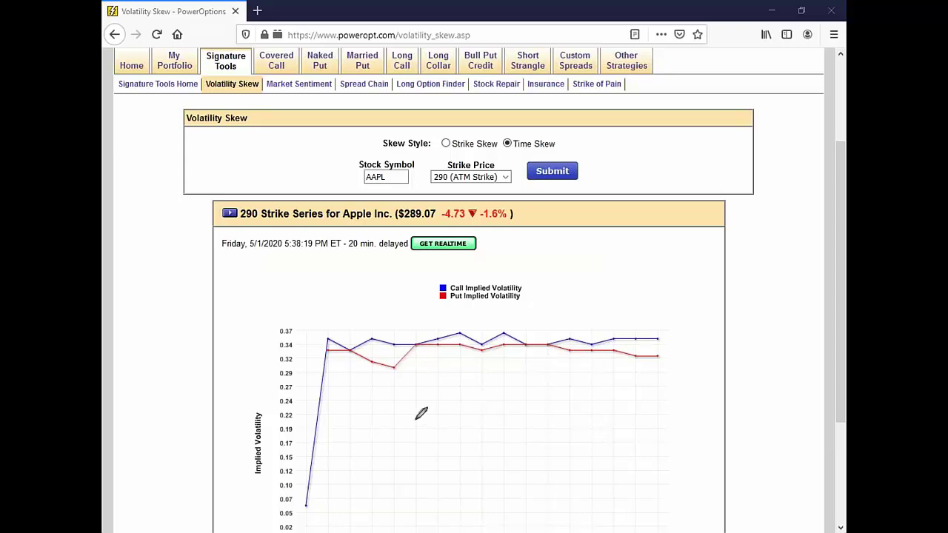
# Draw a rising curved arrow across the time skew chart and cross it out
pyautogui.moveTo(356, 422)
pyautogui.mouseDown()
pyautogui.moveTo(454, 402)
pyautogui.moveTo(567, 330)
pyautogui.moveTo(590, 296)
pyautogui.moveTo(605, 315)
pyautogui.mouseUp()
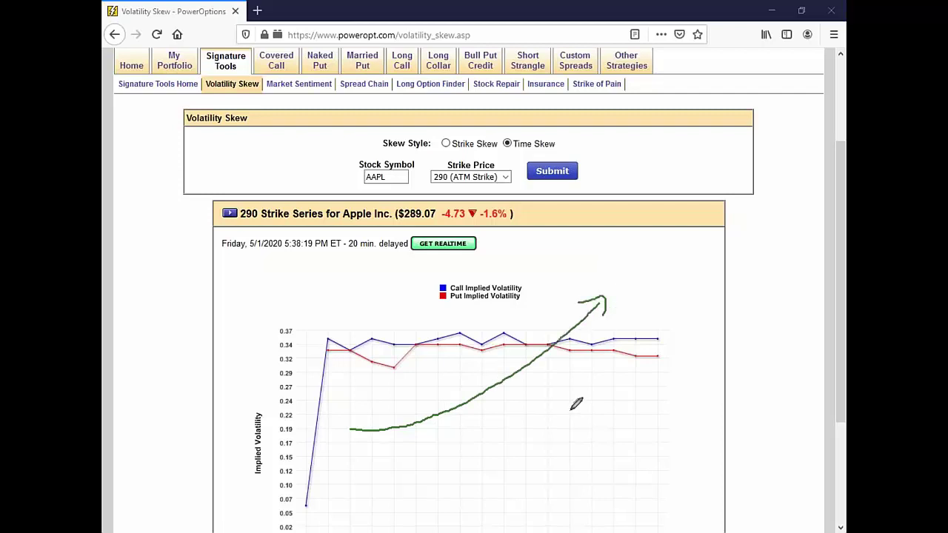
pyautogui.moveTo(460, 369); pyautogui.dragTo(498, 404)
pyautogui.moveTo(494, 368); pyautogui.dragTo(484, 416)
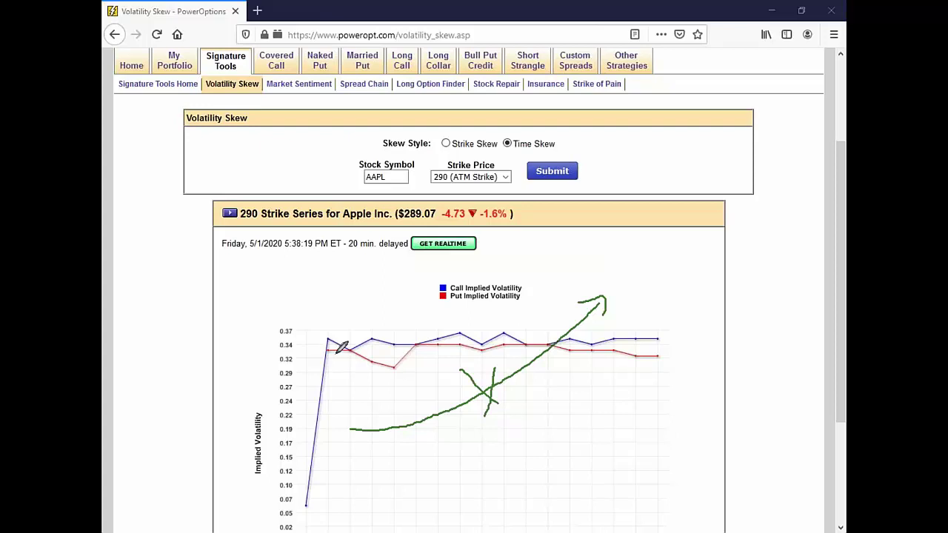
# Draw a declining curve that flattens out across the expirations, and circle one point near each end
pyautogui.moveTo(334, 337)
pyautogui.mouseDown()
pyautogui.moveTo(383, 403)
pyautogui.moveTo(663, 446)
pyautogui.mouseUp()
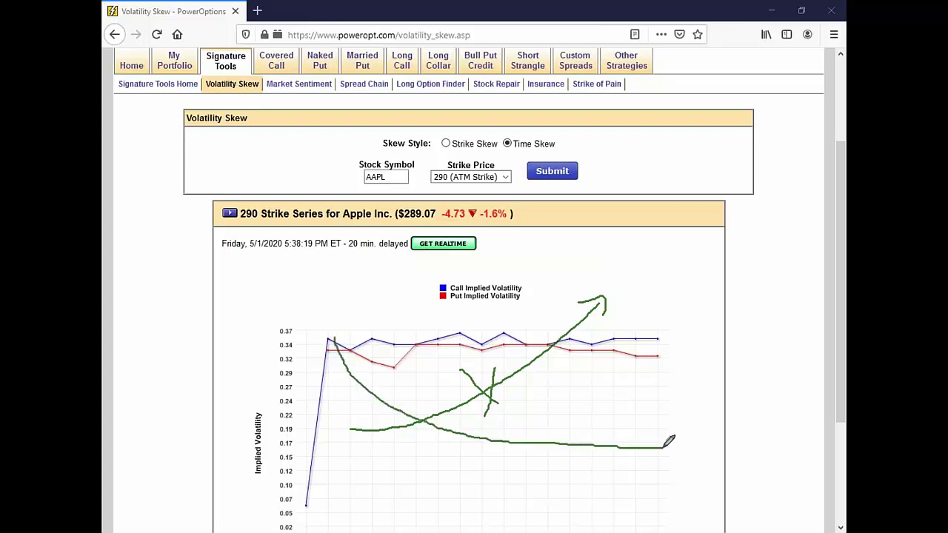
pyautogui.moveTo(597, 437)
pyautogui.mouseDown()
pyautogui.moveTo(594, 455)
pyautogui.moveTo(593, 439)
pyautogui.mouseUp()
pyautogui.moveTo(360, 365); pyautogui.dragTo(355, 364)
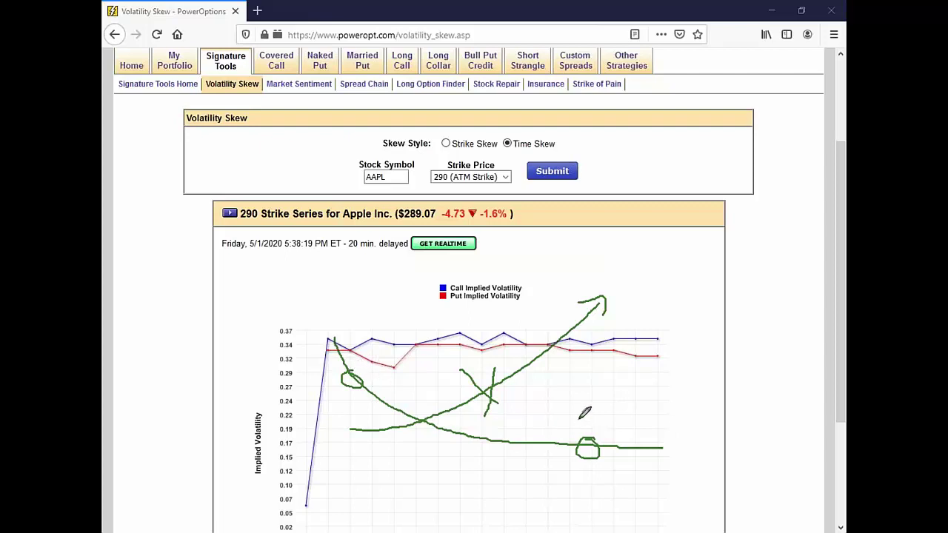
# Add a downward arrow above the far circled point, plus a falling and a rising arrow beyond it
pyautogui.moveTo(586, 413); pyautogui.dragTo(589, 432)
pyautogui.moveTo(583, 425); pyautogui.dragTo(594, 425)
pyautogui.moveTo(618, 418)
pyautogui.mouseDown()
pyautogui.moveTo(641, 441)
pyautogui.moveTo(629, 450)
pyautogui.mouseUp()
pyautogui.moveTo(658, 412)
pyautogui.mouseDown()
pyautogui.moveTo(689, 382)
pyautogui.moveTo(697, 397)
pyautogui.mouseUp()
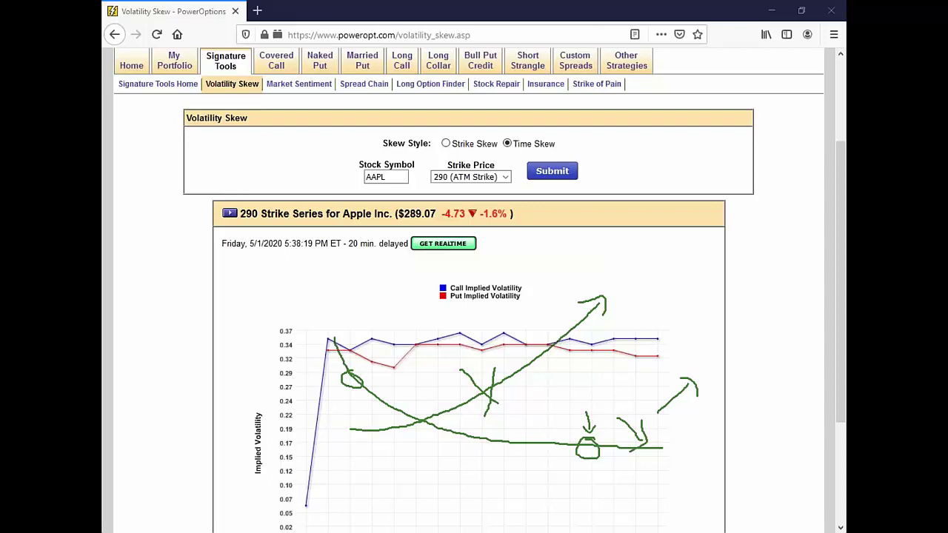
# Open the Custom Spreads builder, list the option expirations for UVXY, and highlight its stock price
pyautogui.scroll(3, 552, 172)
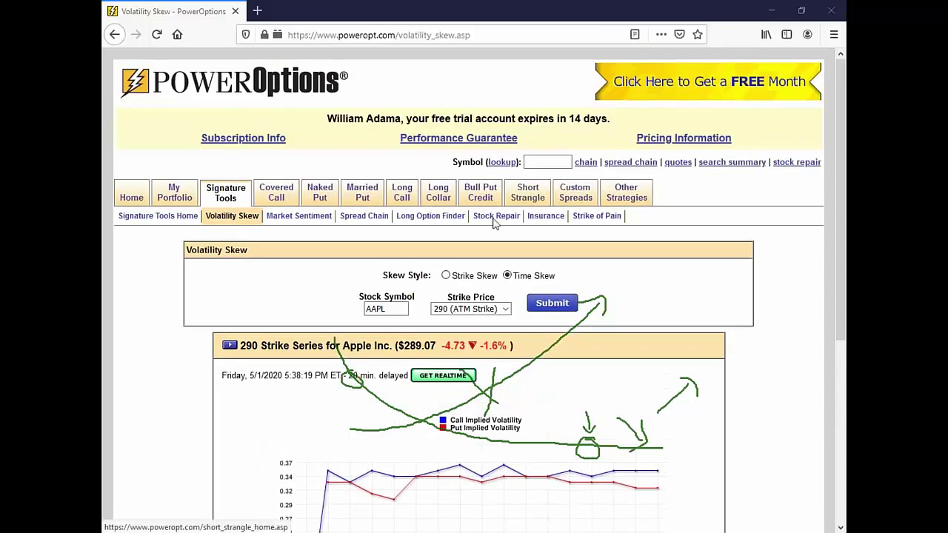
pyautogui.moveTo(327, 194)
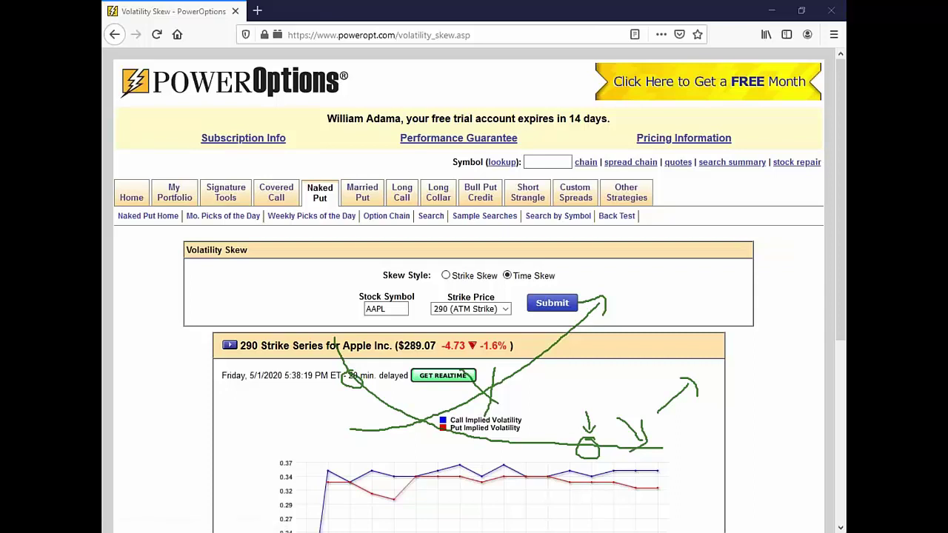
pyautogui.click(574, 192)
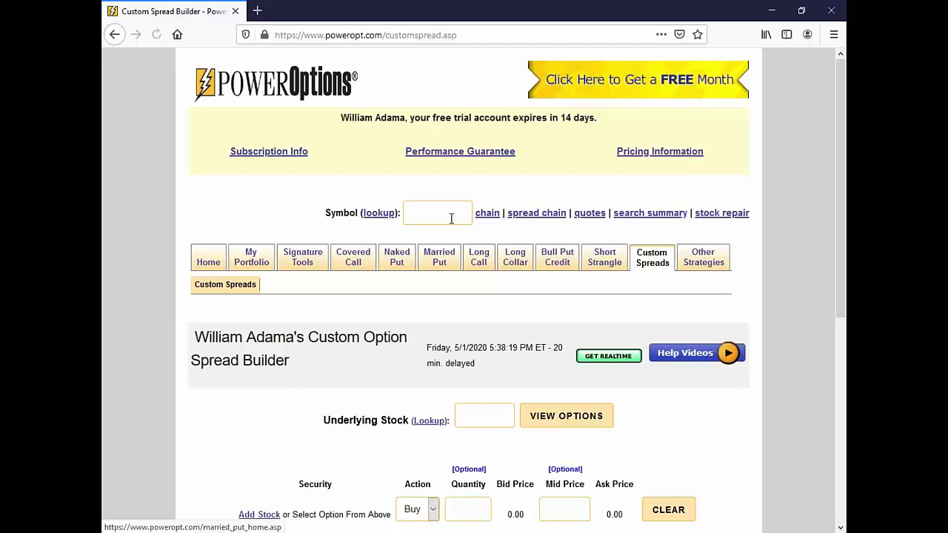
pyautogui.click(481, 416)
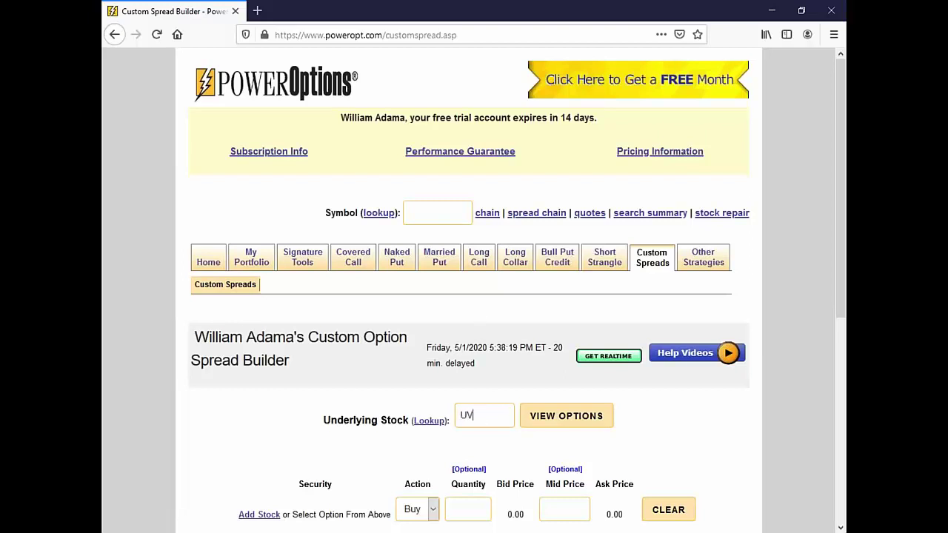
pyautogui.scroll(-3, 608, 300)
pyautogui.click(603, 292)
pyautogui.scroll(-3, 428, 381)
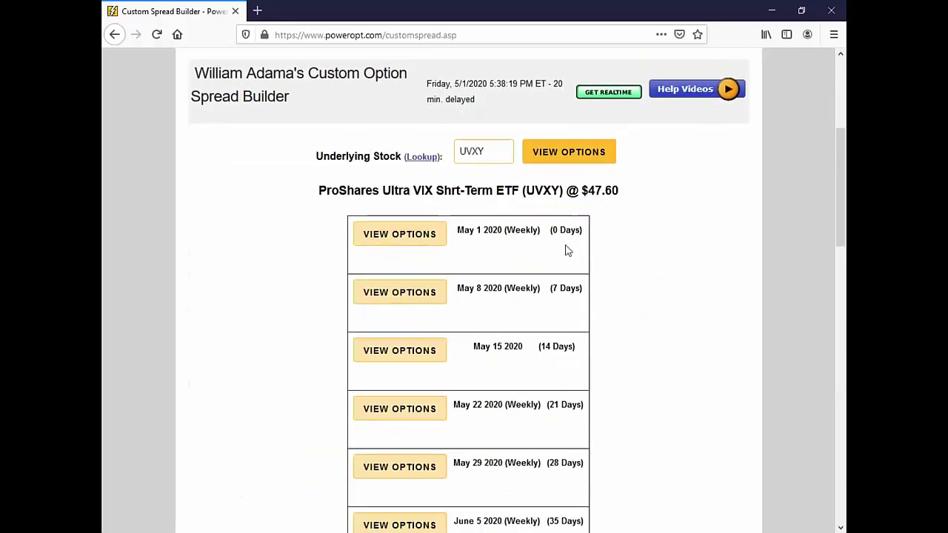
pyautogui.moveTo(583, 191); pyautogui.dragTo(639, 207)
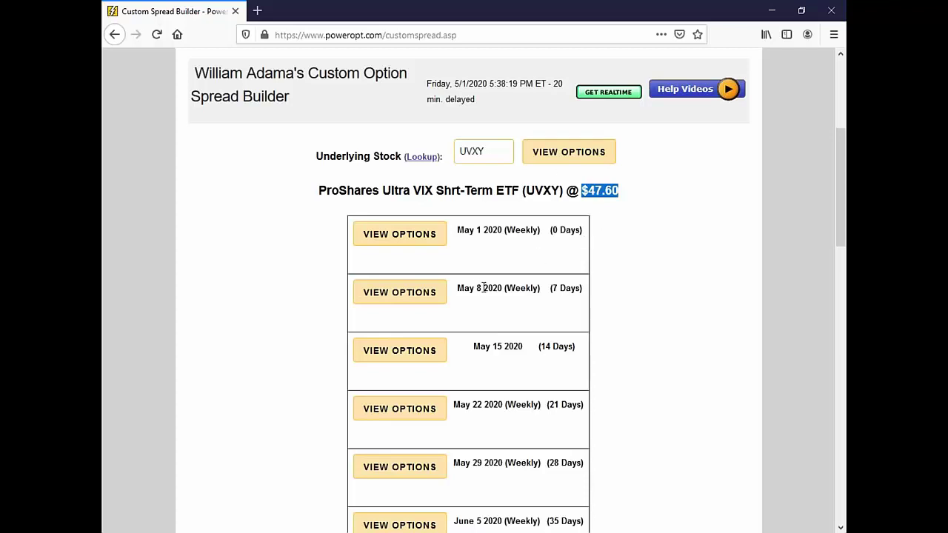
# Expand the May 15 2020 UVXY options and add the 44.00 call to the spread
pyautogui.scroll(-3, 484, 288)
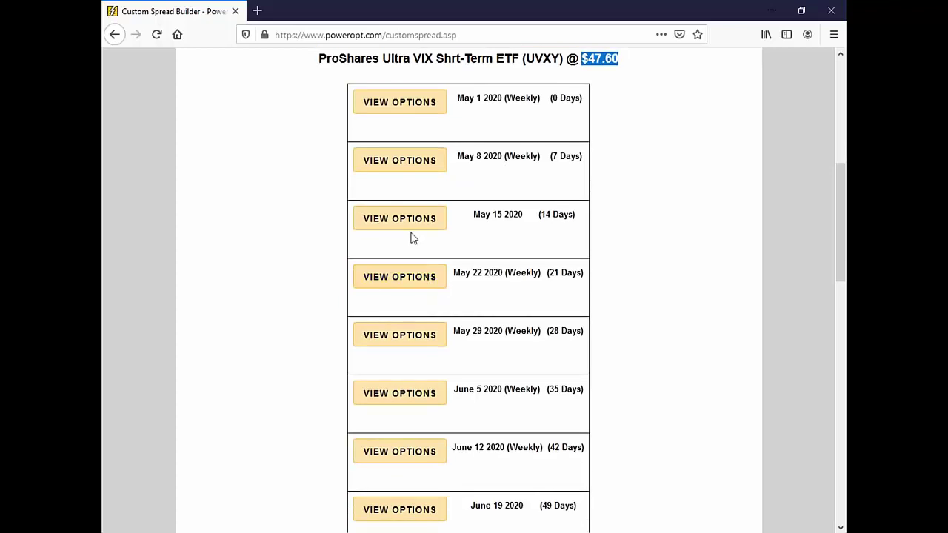
pyautogui.click(412, 227)
pyautogui.scroll(-6, 506, 322)
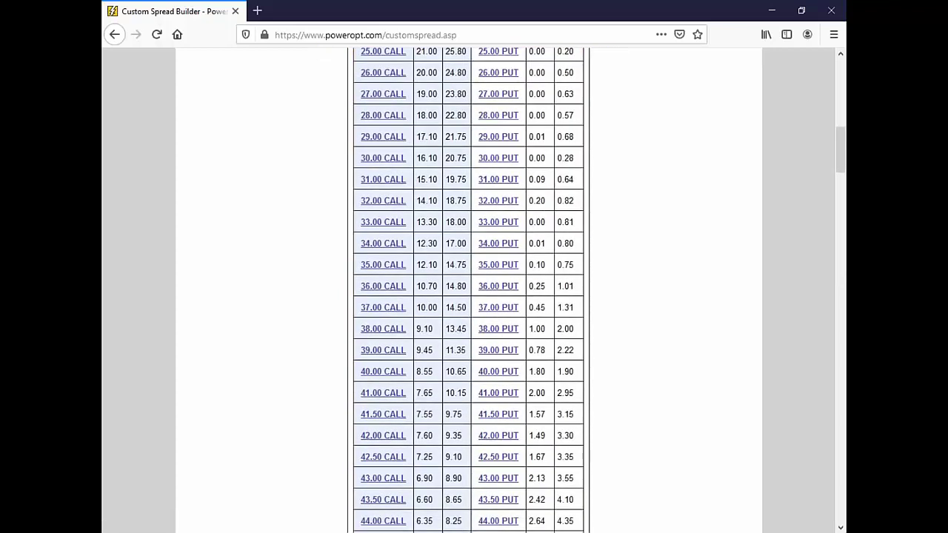
pyautogui.scroll(-9, 501, 326)
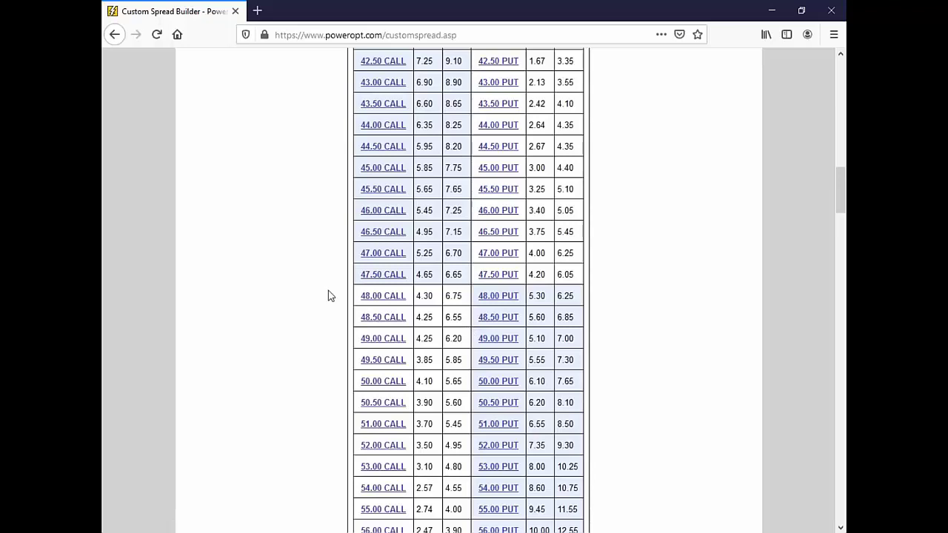
pyautogui.click(384, 124)
# Set the UVXY 44.00 call line to Sell with quantity 1 and mid price 2.00, and submit the trade for analysis
pyautogui.scroll(-20, 529, 331)
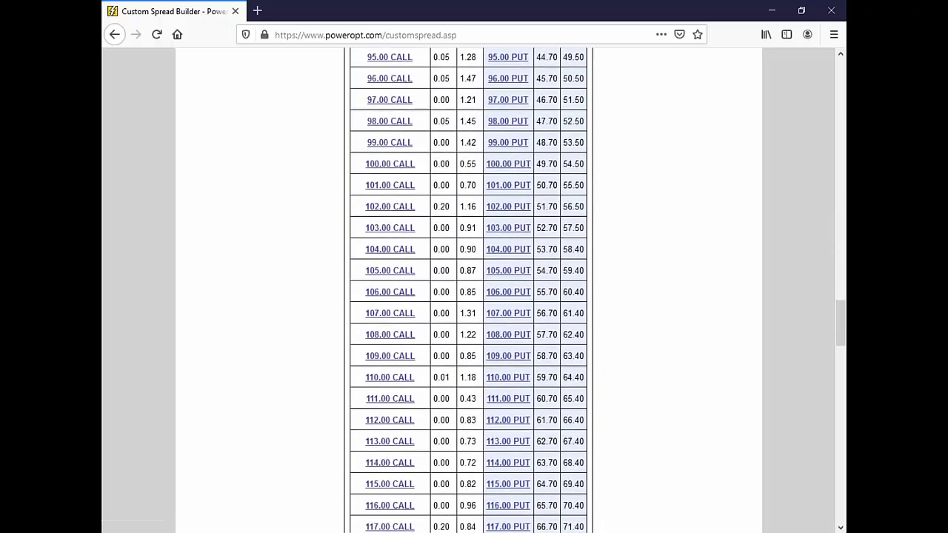
pyautogui.scroll(-20, 498, 363)
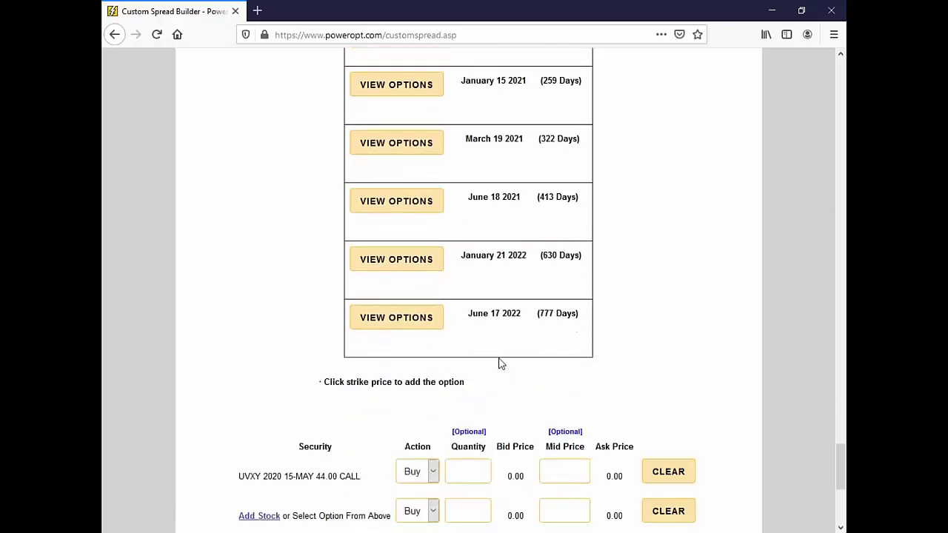
pyautogui.scroll(-2, 499, 363)
pyautogui.click(434, 218)
pyautogui.click(411, 245)
pyautogui.press('Tab')
pyautogui.write('1')
pyautogui.click(573, 207)
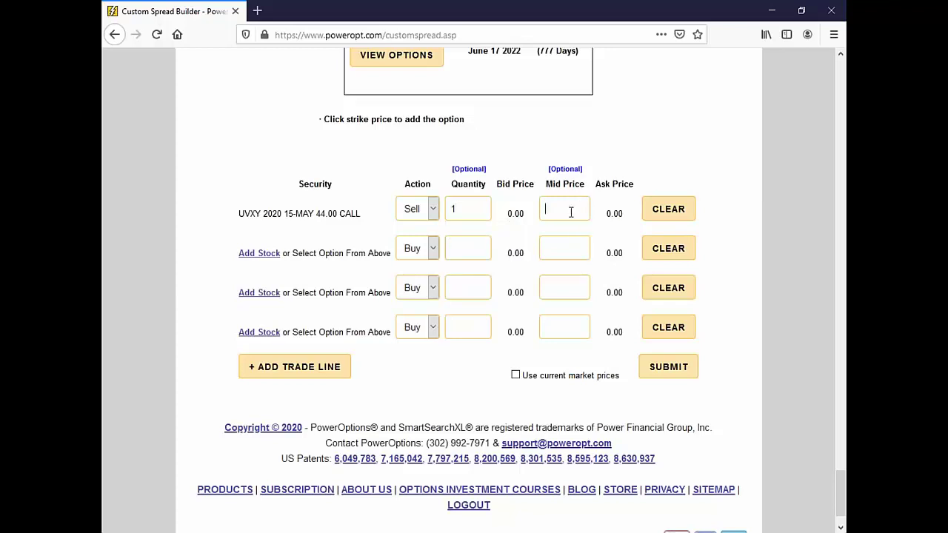
pyautogui.write('2.00')
pyautogui.click(666, 370)
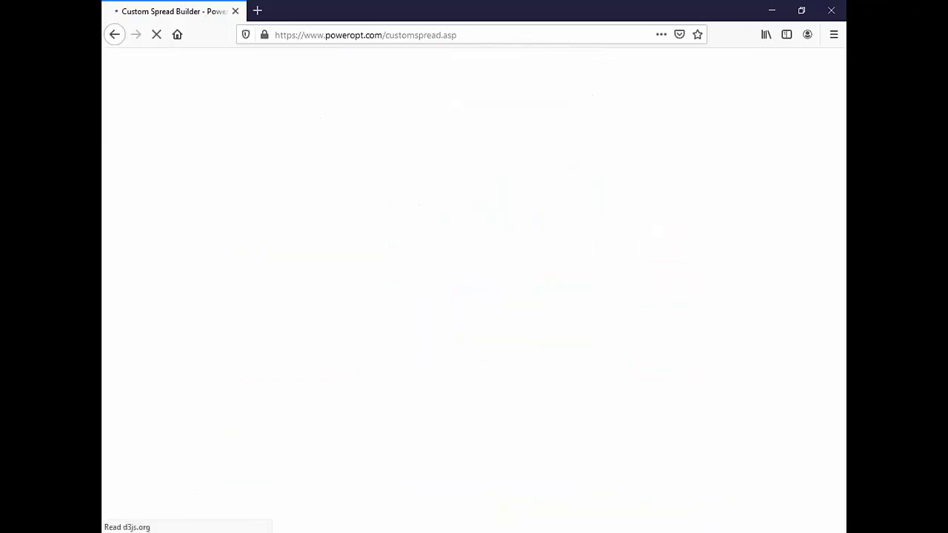
# Examine the short call's analysis and profit/loss graph, highlighting the break-even and the current stock price
pyautogui.scroll(-5, 482, 363)
pyautogui.scroll(-4, 481, 363)
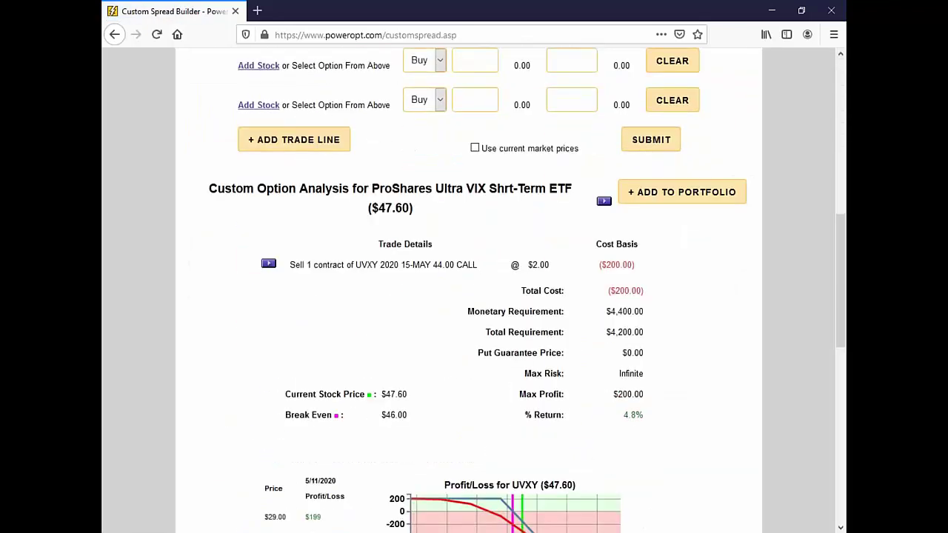
pyautogui.moveTo(491, 384)
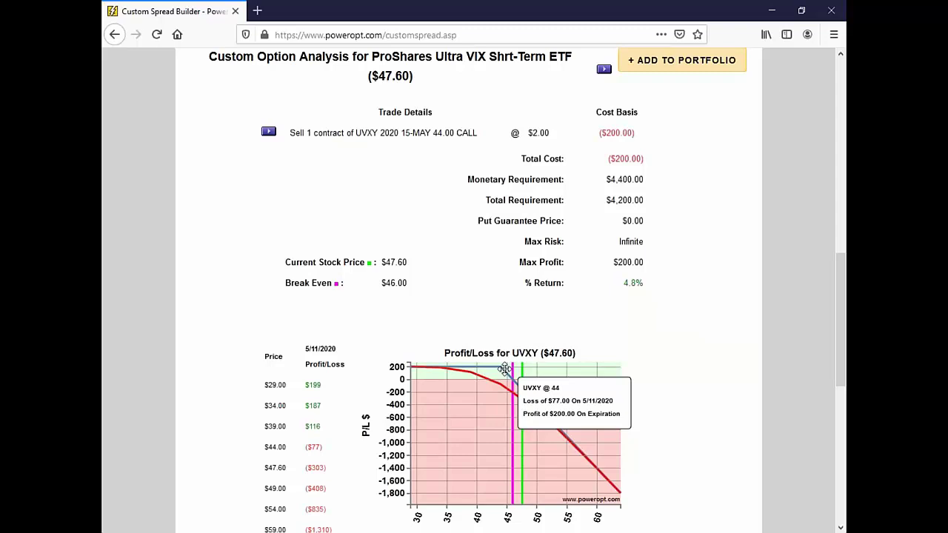
pyautogui.moveTo(381, 283); pyautogui.dragTo(414, 309)
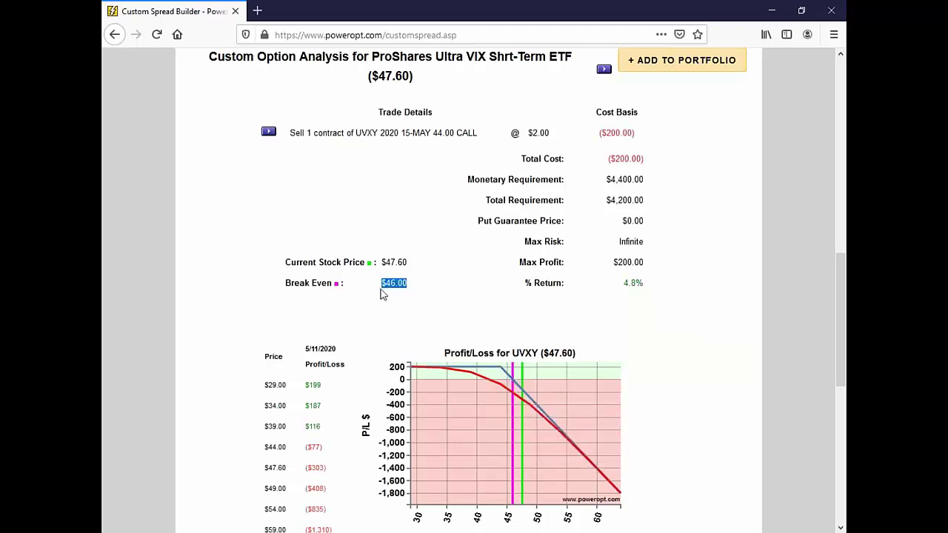
pyautogui.moveTo(382, 262); pyautogui.dragTo(416, 268)
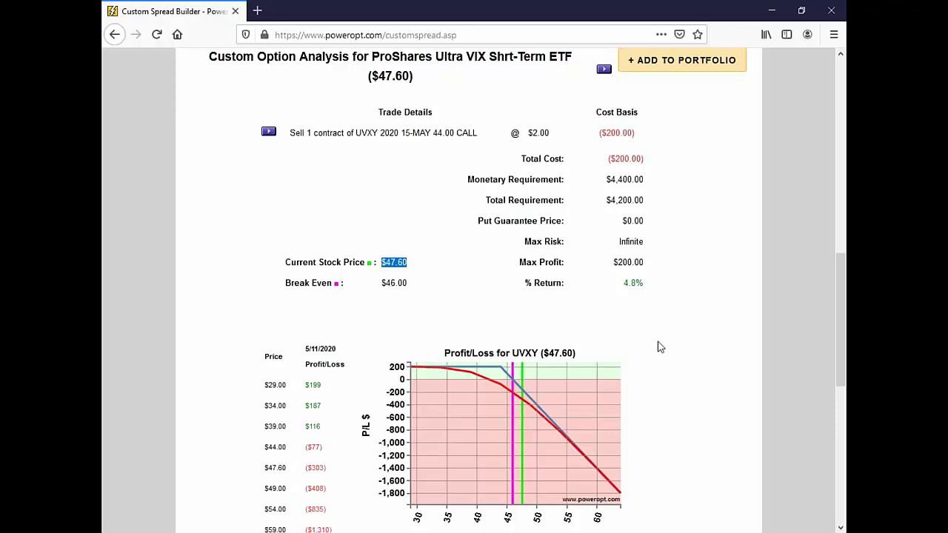
# Circle the bend of the expiration payoff line, draw an arrow toward the current price line, and erase the marks
pyautogui.scroll(-1, 659, 355)
pyautogui.scroll(-1, 708, 359)
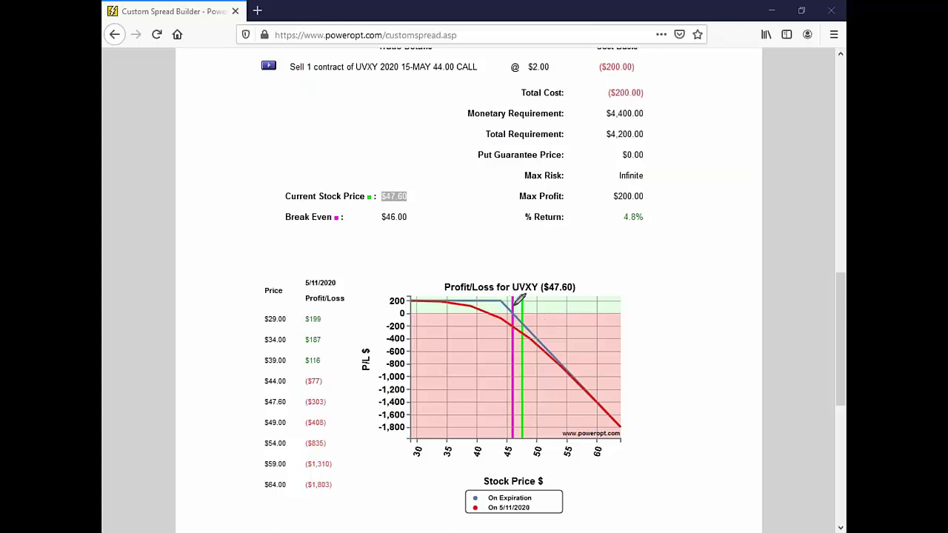
pyautogui.moveTo(509, 295)
pyautogui.mouseDown()
pyautogui.moveTo(485, 299)
pyautogui.moveTo(509, 308)
pyautogui.moveTo(509, 295)
pyautogui.moveTo(525, 315)
pyautogui.moveTo(520, 325)
pyautogui.mouseUp()
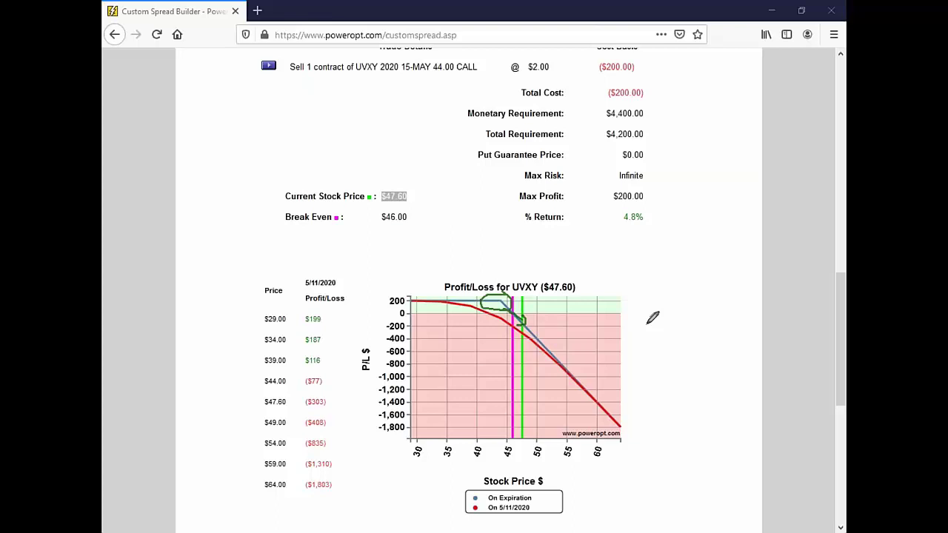
pyautogui.moveTo(484, 263); pyautogui.dragTo(484, 282)
pyautogui.press('Escape')
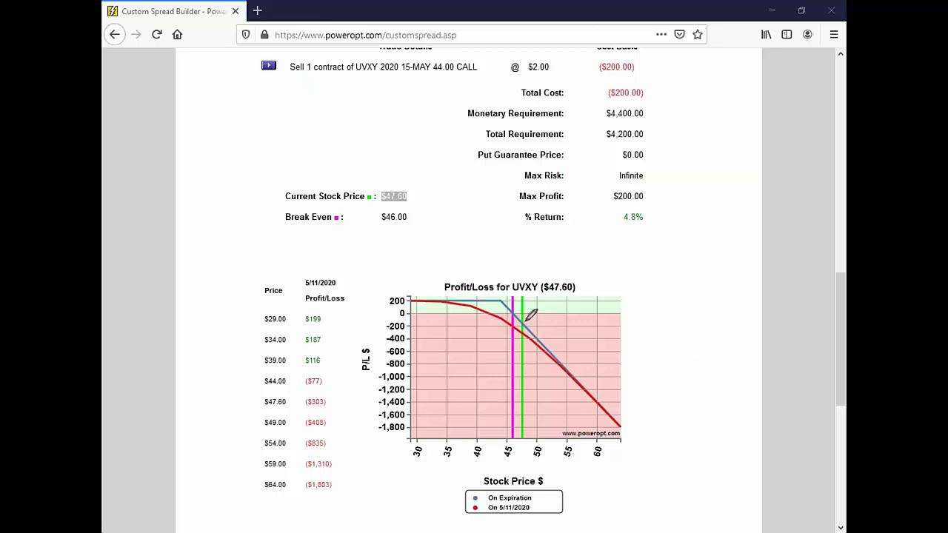
# Mark the payoff at the current price and its upper bend, write 1% above the bend, and erase the annotations
pyautogui.moveTo(523, 322); pyautogui.dragTo(531, 332)
pyautogui.moveTo(495, 275)
pyautogui.mouseDown()
pyautogui.moveTo(498, 314)
pyautogui.moveTo(508, 308)
pyautogui.moveTo(500, 294)
pyautogui.mouseUp()
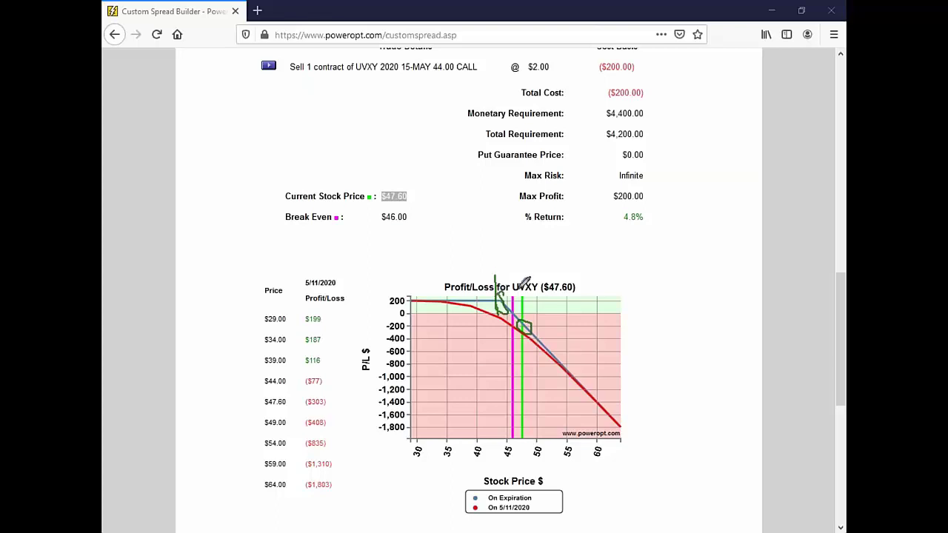
pyautogui.moveTo(491, 245)
pyautogui.mouseDown()
pyautogui.moveTo(491, 260)
pyautogui.moveTo(497, 248)
pyautogui.moveTo(502, 264)
pyautogui.moveTo(516, 259)
pyautogui.mouseUp()
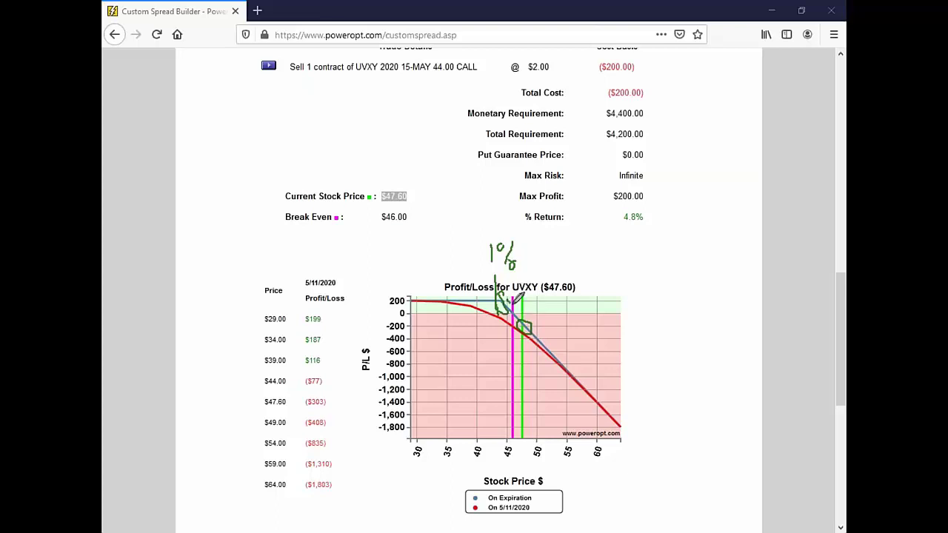
pyautogui.moveTo(517, 314)
pyautogui.mouseDown()
pyautogui.moveTo(532, 305)
pyautogui.moveTo(554, 316)
pyautogui.mouseUp()
pyautogui.press('Escape')
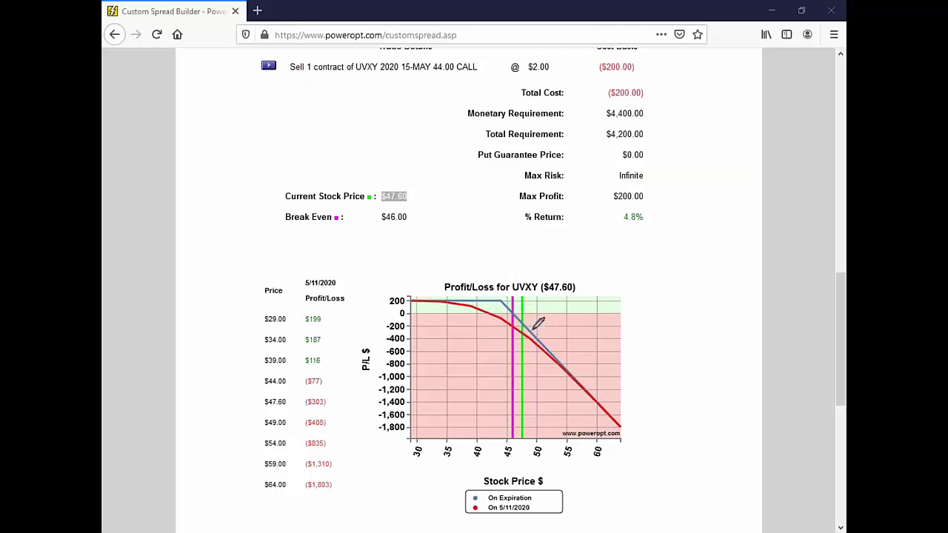
# Circle the payoff bend and the area beside the current price line, linking them with a stroke along the curve
pyautogui.moveTo(530, 334); pyautogui.dragTo(491, 306)
pyautogui.moveTo(510, 295)
pyautogui.mouseDown()
pyautogui.moveTo(489, 307)
pyautogui.moveTo(510, 298)
pyautogui.mouseUp()
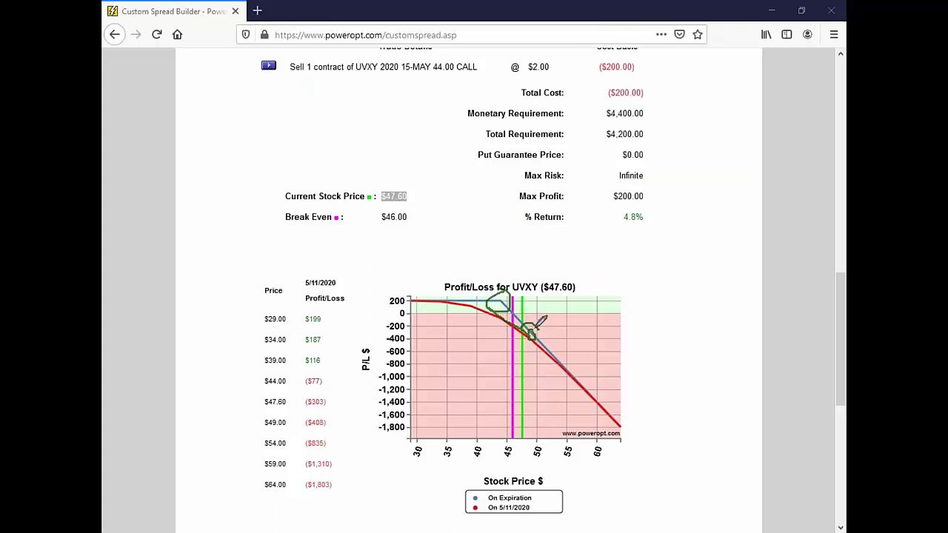
pyautogui.moveTo(531, 322)
pyautogui.mouseDown()
pyautogui.moveTo(523, 348)
pyautogui.moveTo(544, 328)
pyautogui.mouseUp()
# Sketch a falling payoff line with flat ends beside the graph, and draw a dashed horizontal line above it
pyautogui.moveTo(603, 259)
pyautogui.mouseDown()
pyautogui.moveTo(671, 268)
pyautogui.moveTo(754, 351)
pyautogui.moveTo(688, 350)
pyautogui.moveTo(715, 330)
pyautogui.moveTo(710, 294)
pyautogui.moveTo(720, 312)
pyautogui.mouseUp()
pyautogui.moveTo(579, 241); pyautogui.dragTo(628, 241)
pyautogui.moveTo(632, 240); pyautogui.dragTo(668, 243)
pyautogui.moveTo(674, 244); pyautogui.dragTo(709, 244)
pyautogui.moveTo(727, 246); pyautogui.dragTo(782, 251)
pyautogui.moveTo(788, 251); pyautogui.dragTo(797, 250)
pyautogui.moveTo(800, 250); pyautogui.dragTo(808, 250)
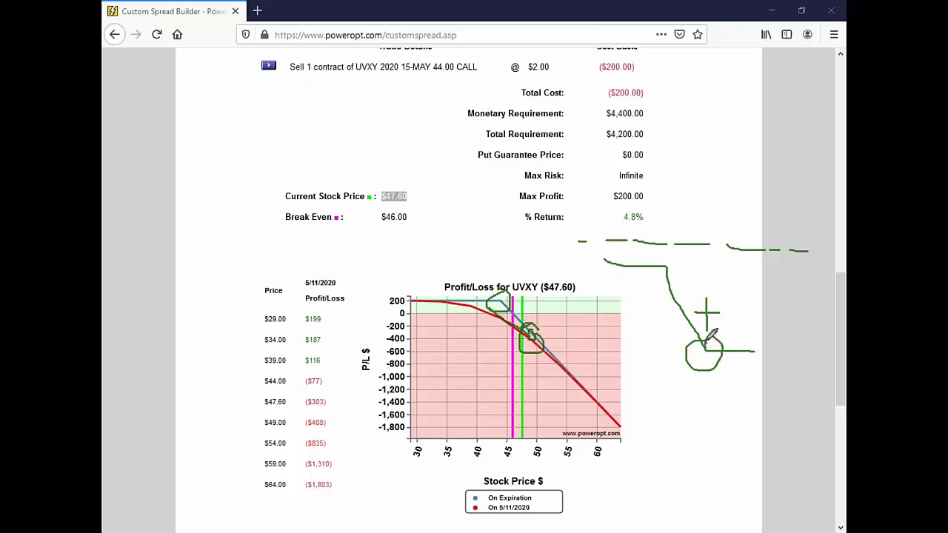
# Trace the sketch's upper flat section and circle its lower one, then erase all annotations and leave drawing mode
pyautogui.click(668, 262)
pyautogui.moveTo(636, 260); pyautogui.dragTo(594, 259)
pyautogui.moveTo(776, 333)
pyautogui.mouseDown()
pyautogui.moveTo(681, 341)
pyautogui.moveTo(777, 333)
pyautogui.moveTo(747, 331)
pyautogui.mouseUp()
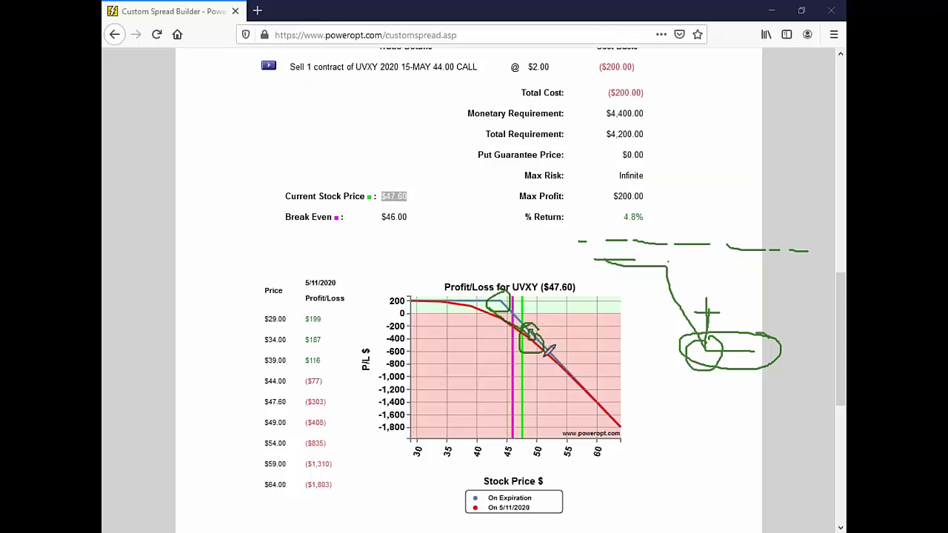
pyautogui.moveTo(700, 312); pyautogui.dragTo(729, 311)
pyautogui.press('e')
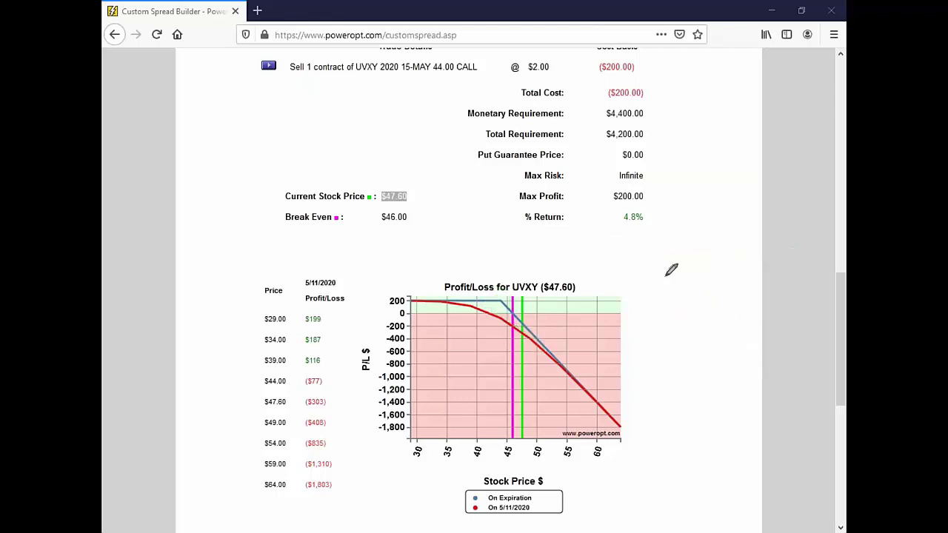
pyautogui.click(704, 277)
# List the UVXY expirations again and expand the May 15 2020 options
pyautogui.scroll(8, 669, 324)
pyautogui.scroll(2, 644, 345)
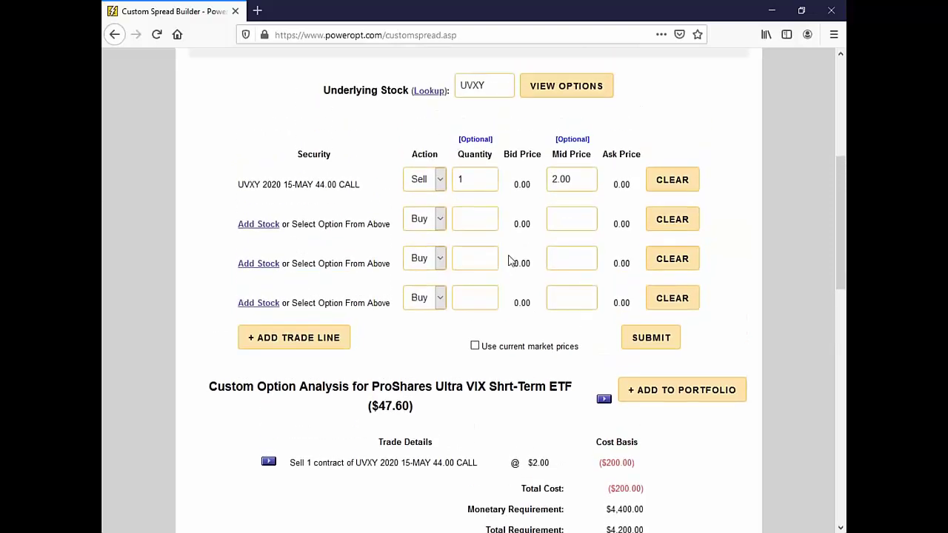
pyautogui.click(566, 91)
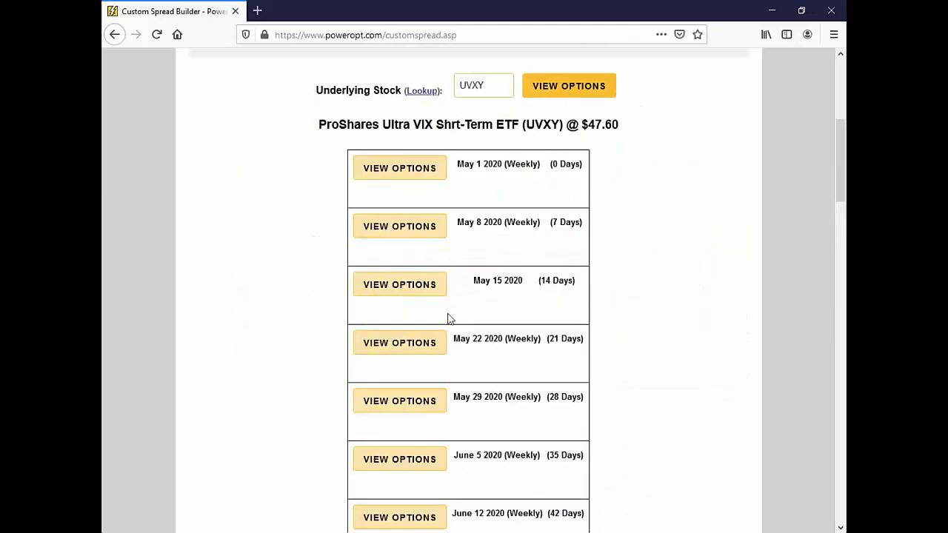
pyautogui.scroll(-2, 442, 313)
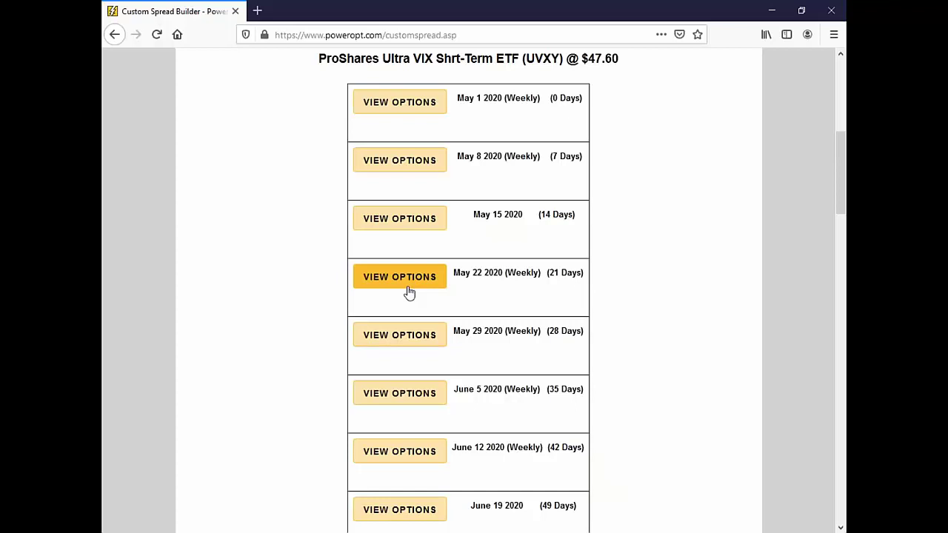
pyautogui.scroll(-2, 408, 289)
pyautogui.scroll(2, 405, 239)
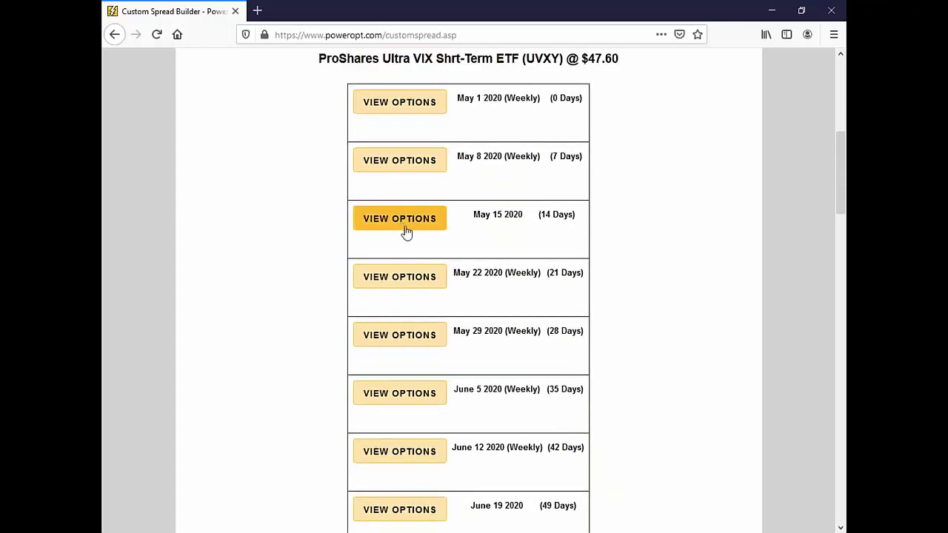
pyautogui.click(404, 233)
# Locate the added 44.00 call in the May 15 2020 chain and highlight its bid and ask prices
pyautogui.scroll(-7, 415, 296)
pyautogui.scroll(-2, 468, 296)
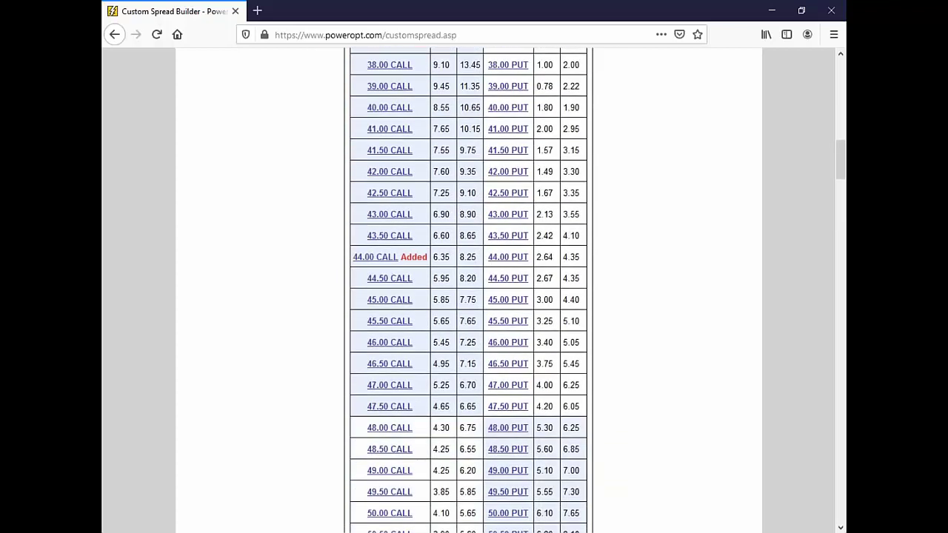
pyautogui.scroll(-2, 392, 319)
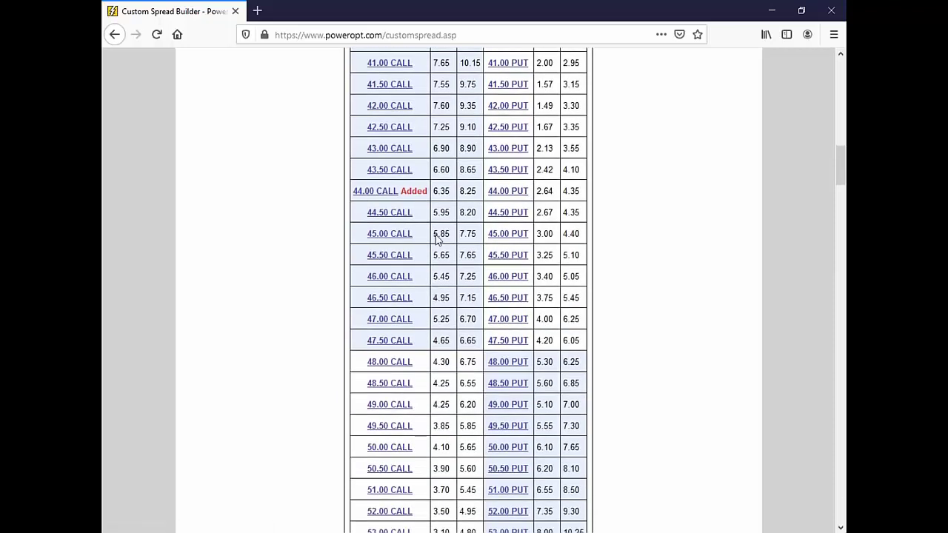
pyautogui.moveTo(435, 191); pyautogui.dragTo(489, 192)
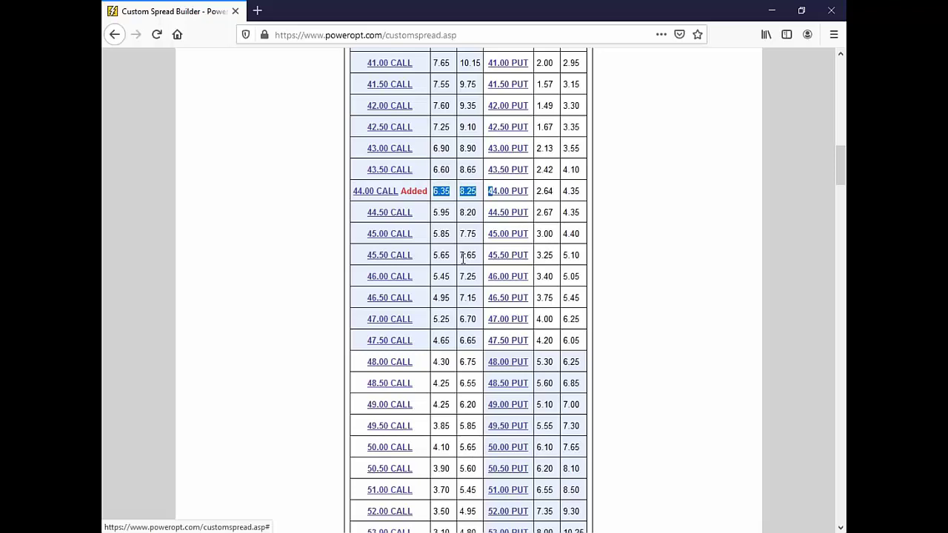
pyautogui.scroll(2, 489, 192)
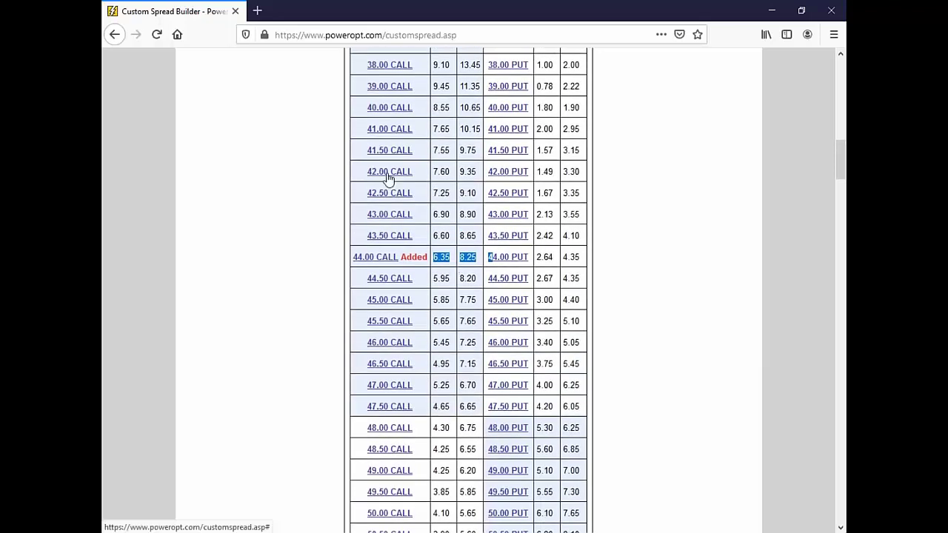
# Add the UVXY May 15 2020 42.00 call to the trade and highlight its bid and ask prices
pyautogui.click(387, 178)
pyautogui.moveTo(434, 173); pyautogui.dragTo(482, 175)
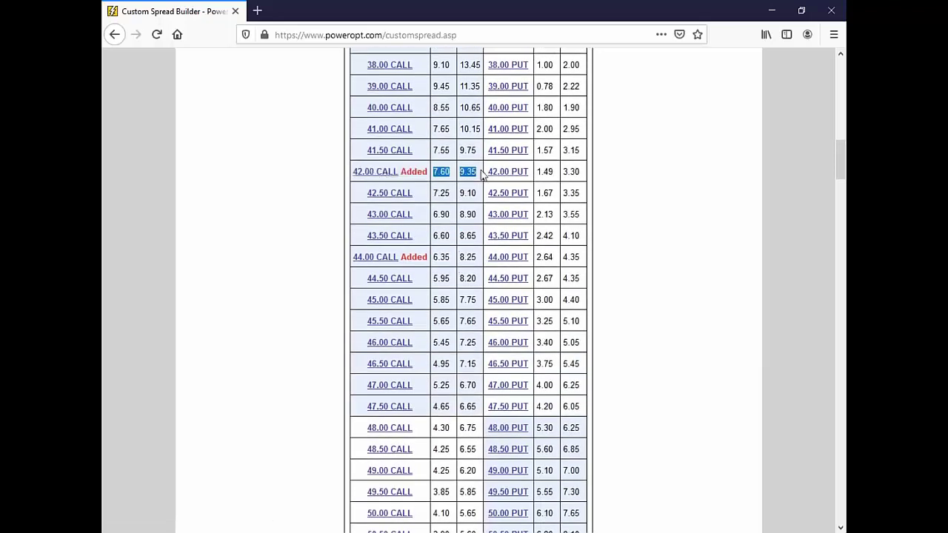
# Set the second UVXY 44.00 call line to Sell and submit the spread for analysis
pyautogui.scroll(-1, 320, 320)
pyautogui.scroll(-20, 326, 323)
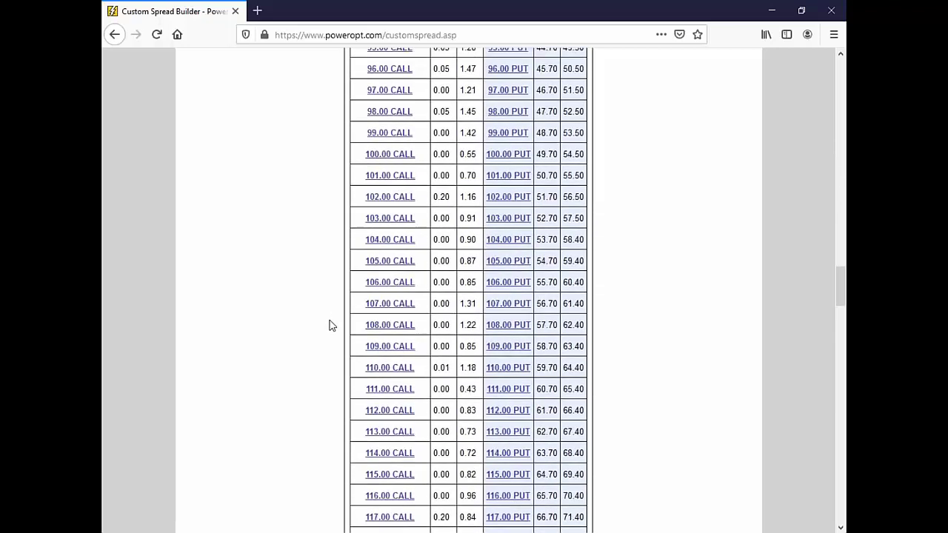
pyautogui.scroll(-20, 329, 330)
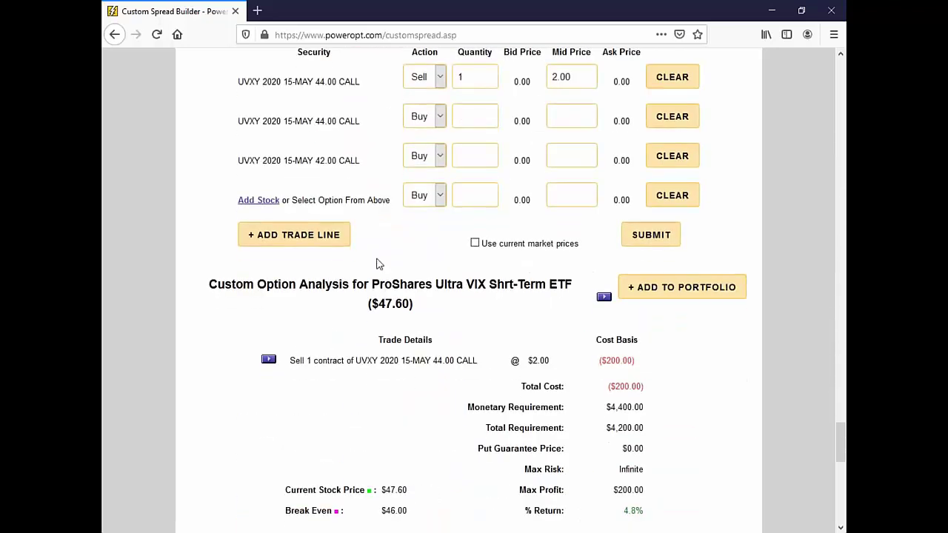
pyautogui.click(439, 119)
pyautogui.click(428, 155)
pyautogui.click(469, 120)
pyautogui.click(657, 245)
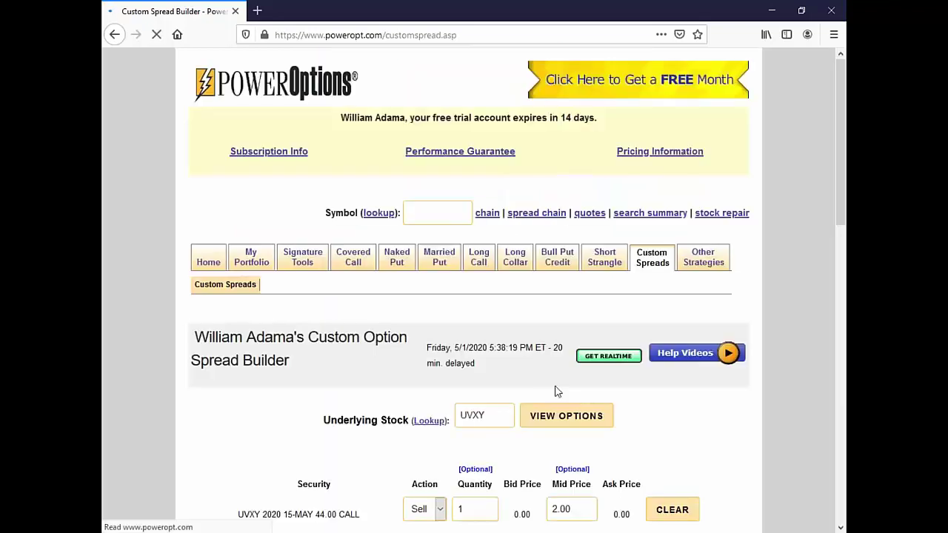
# Highlight the mid prices of the second 44.00 call and the 42.00 call in the trade lines
pyautogui.scroll(-4, 557, 391)
pyautogui.moveTo(575, 285); pyautogui.dragTo(540, 293)
pyautogui.moveTo(586, 328); pyautogui.dragTo(531, 332)
# Trace the expiration payoff line freehand on the UVXY profit/loss graph and circle its peak
pyautogui.scroll(-6, 529, 355)
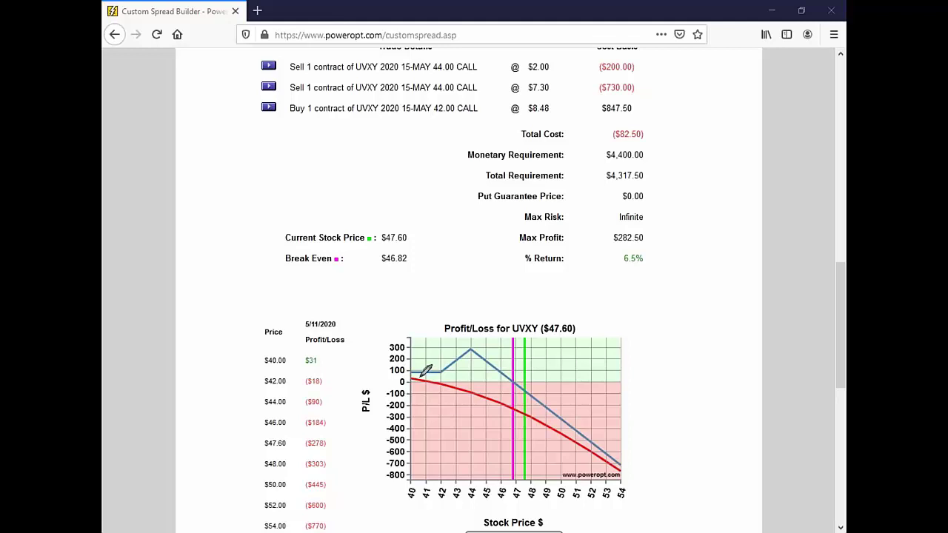
pyautogui.moveTo(419, 373)
pyautogui.mouseDown()
pyautogui.moveTo(444, 370)
pyautogui.moveTo(459, 344)
pyautogui.moveTo(480, 346)
pyautogui.moveTo(623, 428)
pyautogui.mouseUp()
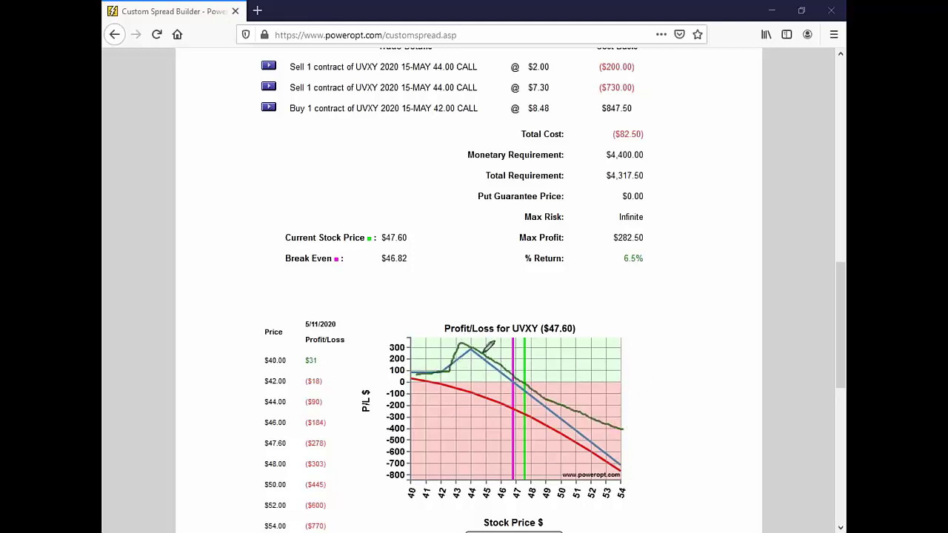
pyautogui.moveTo(484, 340)
pyautogui.mouseDown()
pyautogui.moveTo(485, 365)
pyautogui.moveTo(491, 339)
pyautogui.mouseUp()
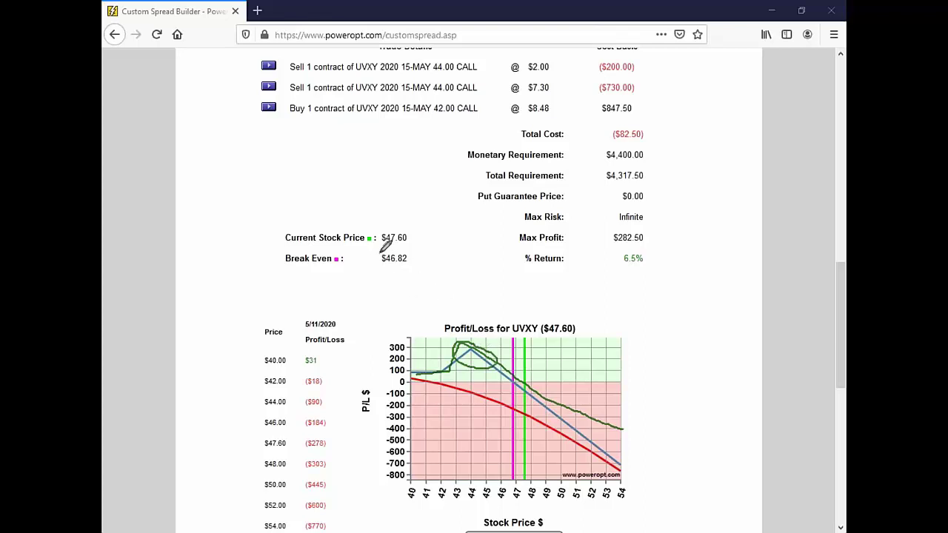
# Box the break-even price and mark the graph near the current stock price line
pyautogui.moveTo(382, 252)
pyautogui.mouseDown()
pyautogui.moveTo(424, 256)
pyautogui.moveTo(410, 272)
pyautogui.moveTo(378, 255)
pyautogui.mouseUp()
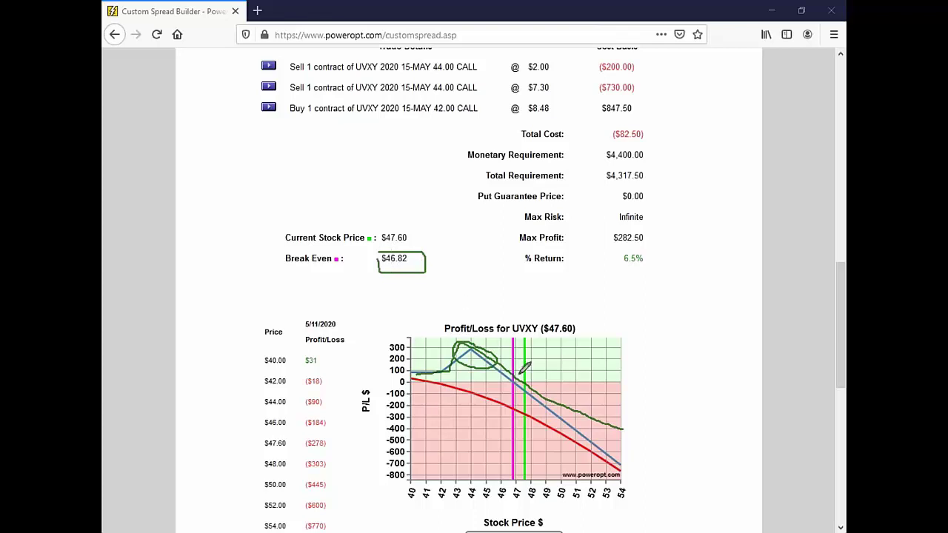
pyautogui.moveTo(529, 341); pyautogui.dragTo(528, 370)
pyautogui.moveTo(533, 409); pyautogui.dragTo(536, 430)
# Erase all annotations and sketch a flat-then-rising payoff line just above the graph's upper-right corner
pyautogui.press('Escape')
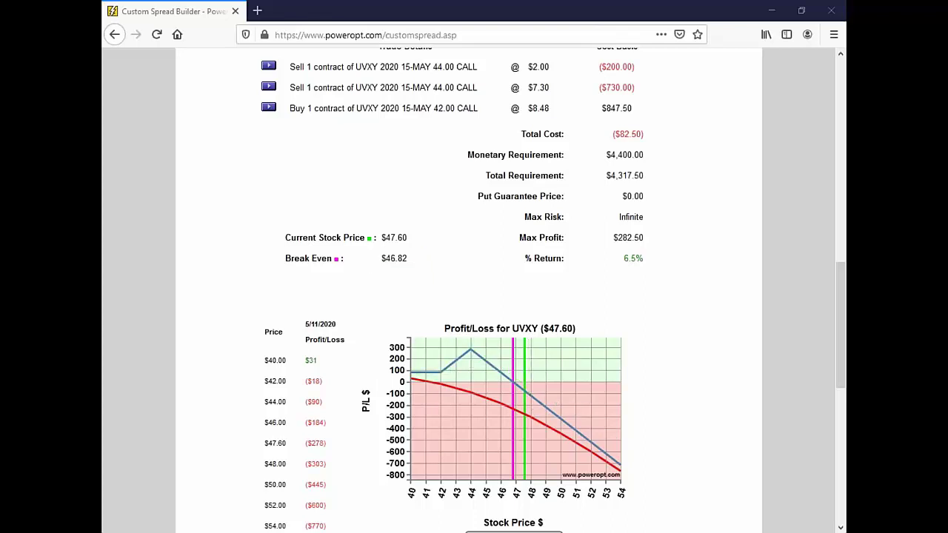
pyautogui.moveTo(617, 321)
pyautogui.mouseDown()
pyautogui.moveTo(657, 299)
pyautogui.moveTo(673, 274)
pyautogui.mouseUp()
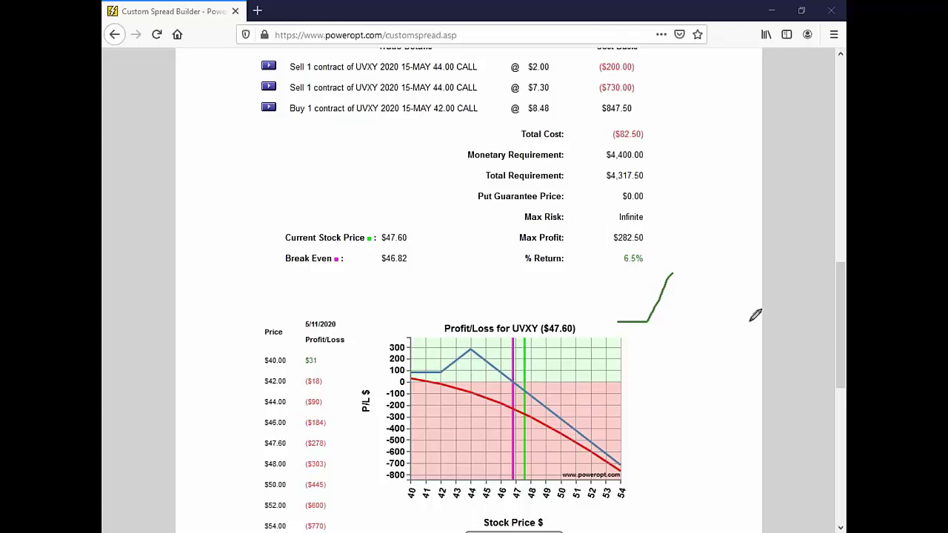
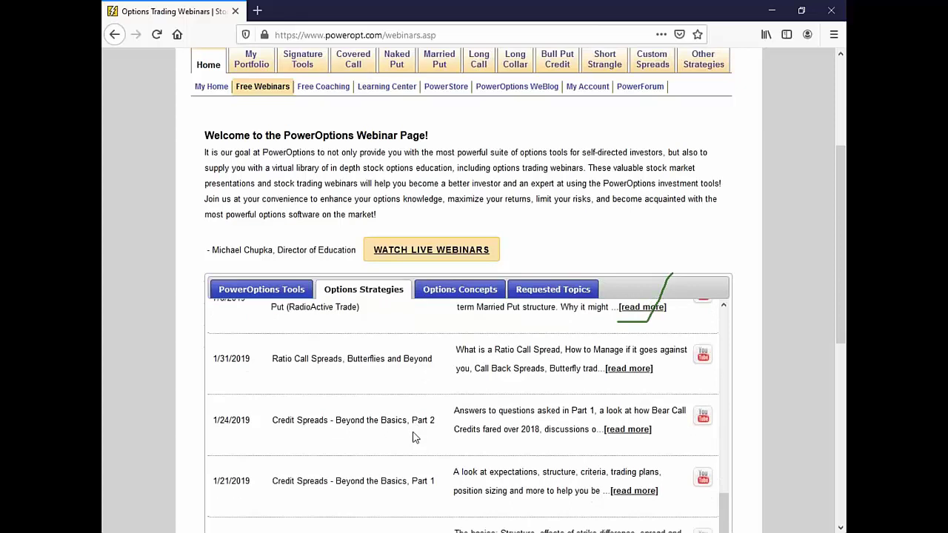
# Browse the Options Strategies webinars and highlight the titles "Introduction to Naked Puts" and "Managing Your Naked Put Positions"
pyautogui.scroll(-5, 413, 437)
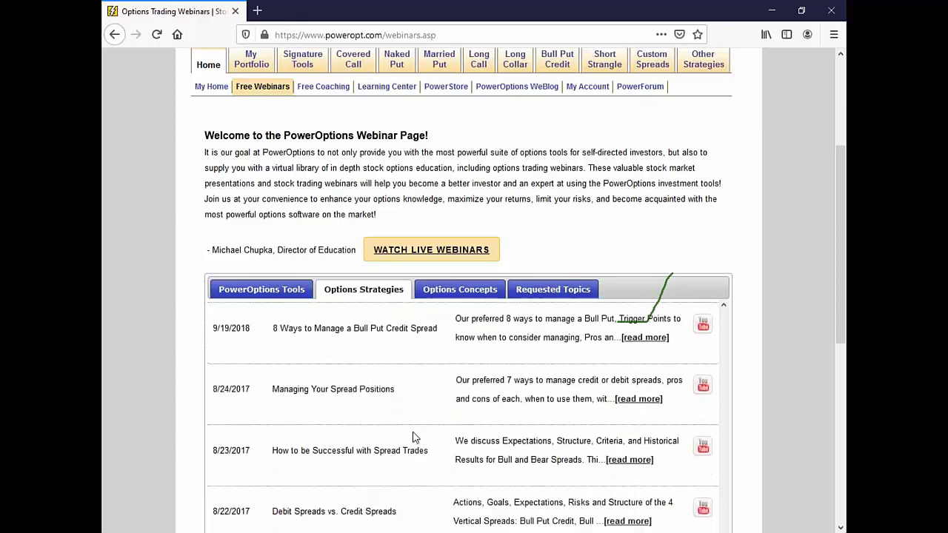
pyautogui.scroll(-6, 413, 437)
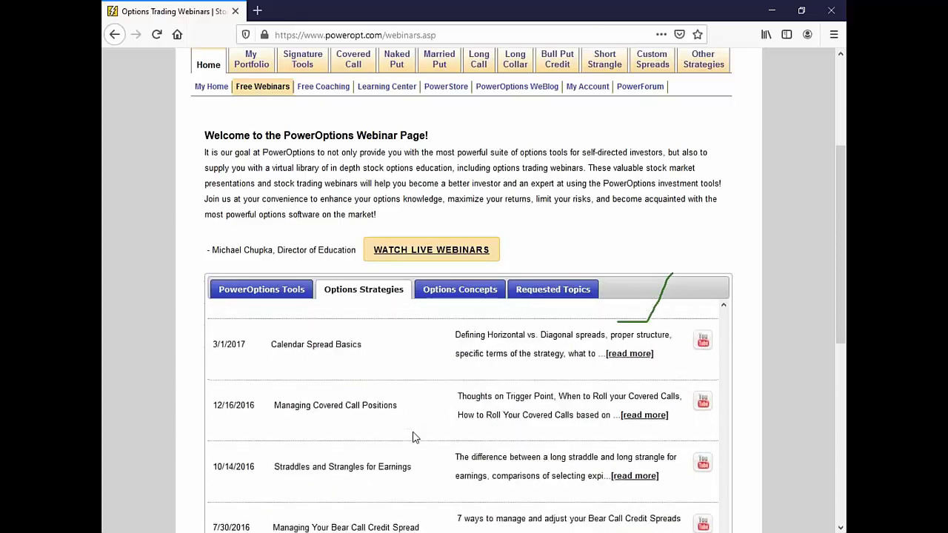
pyautogui.scroll(2, 414, 438)
pyautogui.scroll(-3, 413, 438)
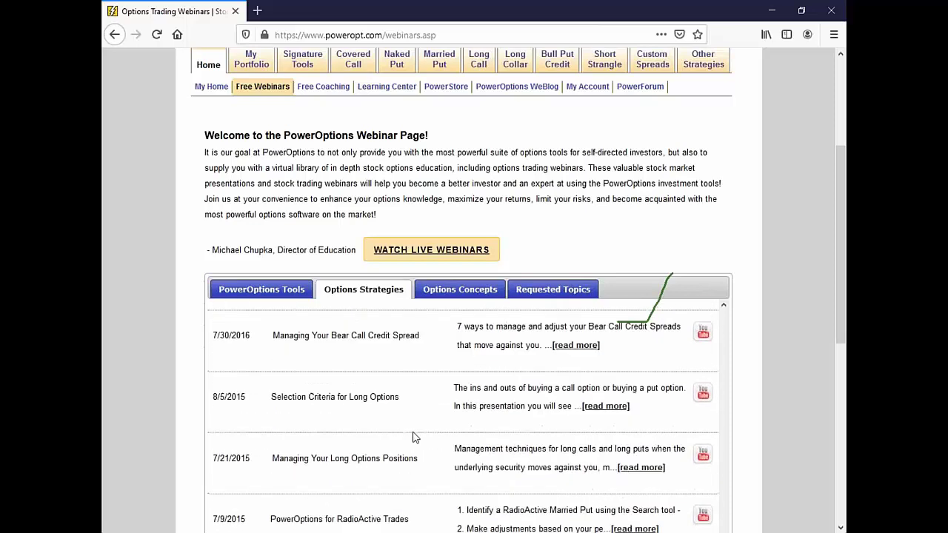
pyautogui.scroll(-3, 413, 438)
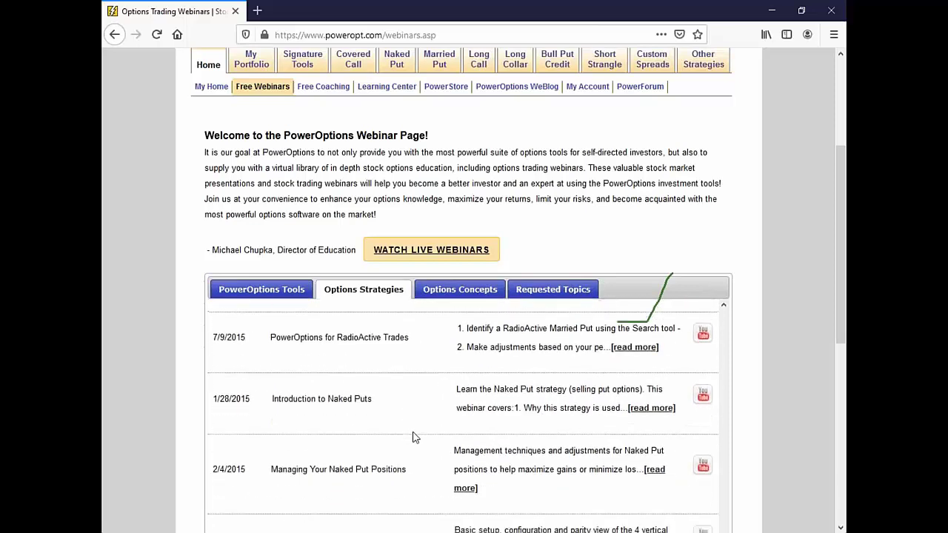
pyautogui.moveTo(272, 404); pyautogui.dragTo(393, 421)
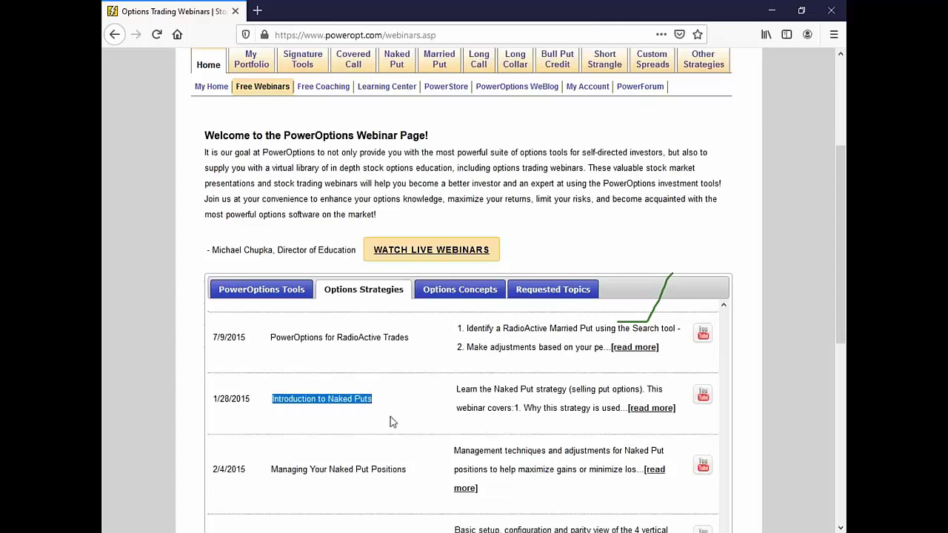
pyautogui.moveTo(271, 474); pyautogui.dragTo(420, 483)
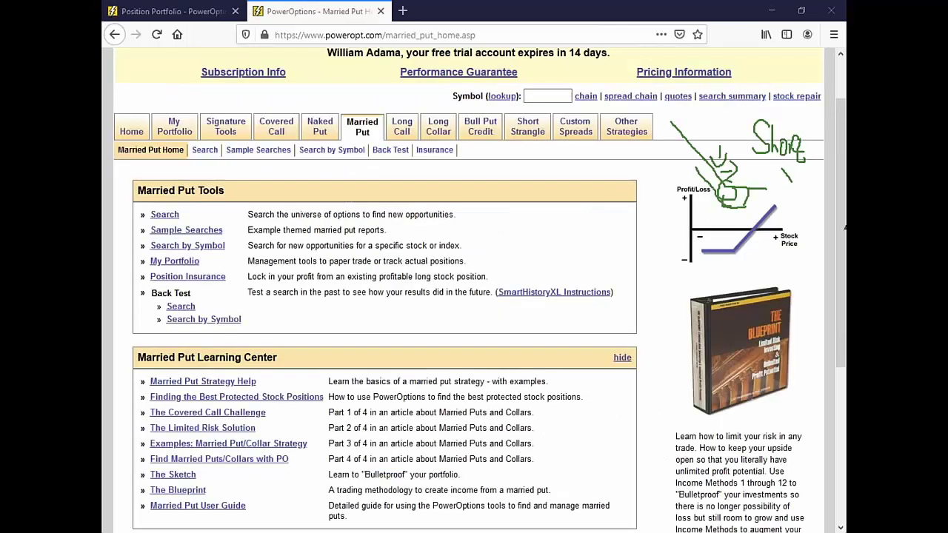
# Clear the annotations from the Married Put page, then list the TAP option expirations in the custom spread builder
pyautogui.press('Escape')
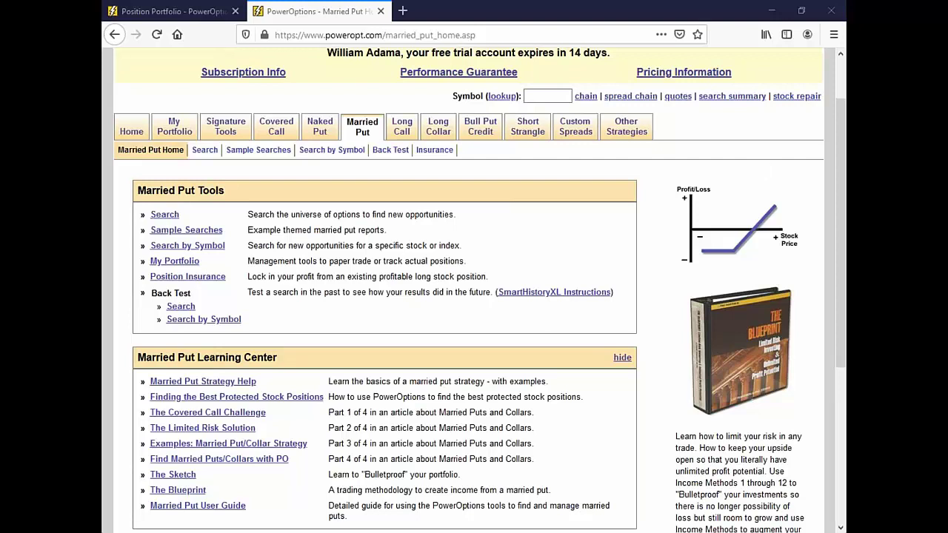
pyautogui.click(570, 130)
pyautogui.scroll(-3, 483, 217)
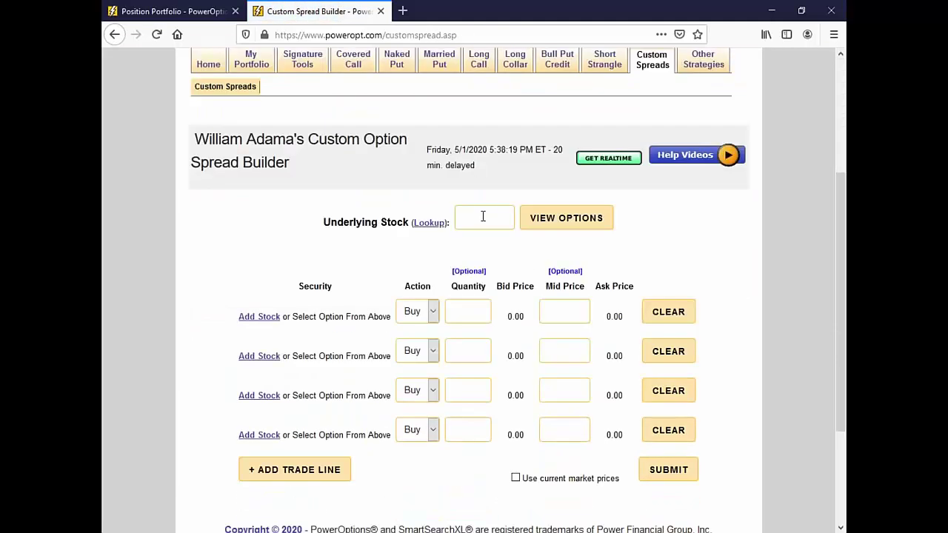
pyautogui.click(485, 217)
pyautogui.write('TAP')
pyautogui.click(568, 225)
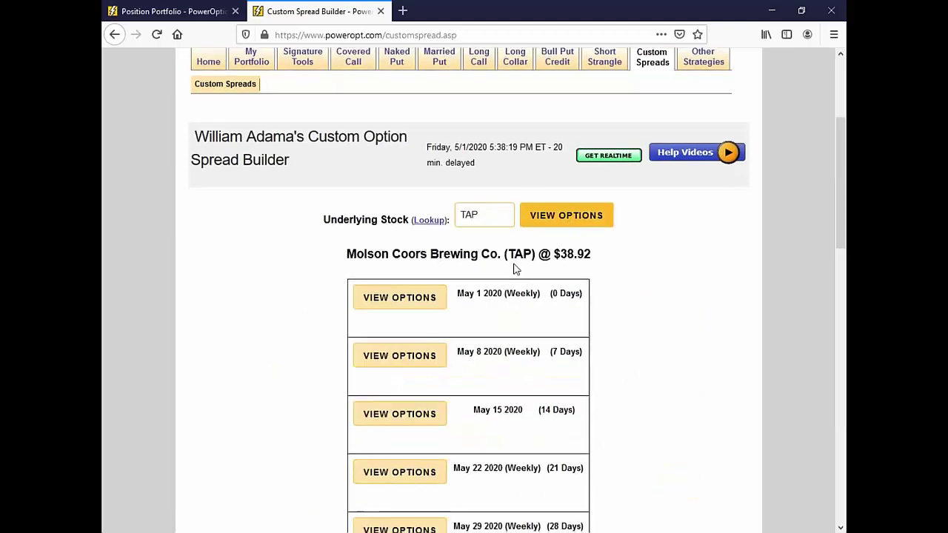
# Expand the TAP May 8 2020 options and add the 42.50 put
pyautogui.scroll(-3, 516, 269)
pyautogui.click(416, 235)
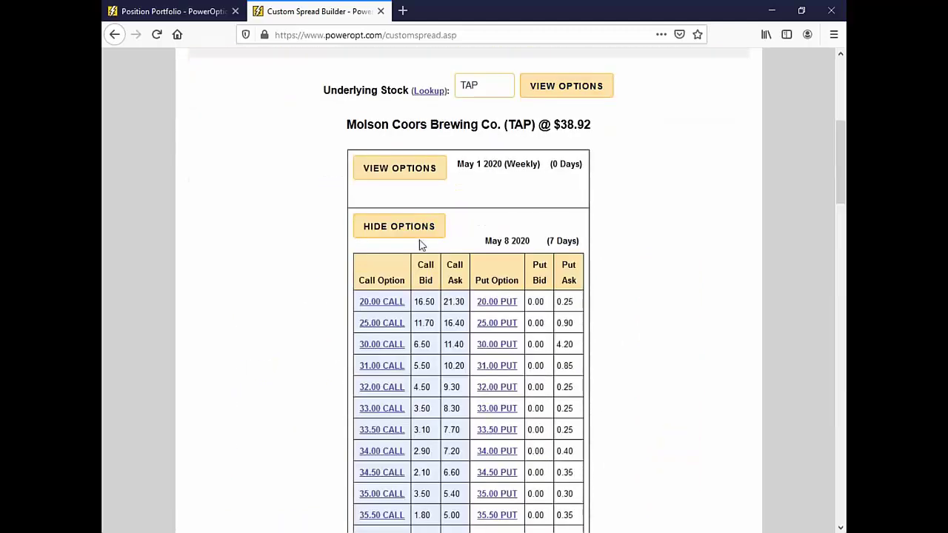
pyautogui.scroll(-5, 415, 248)
pyautogui.scroll(-2, 474, 322)
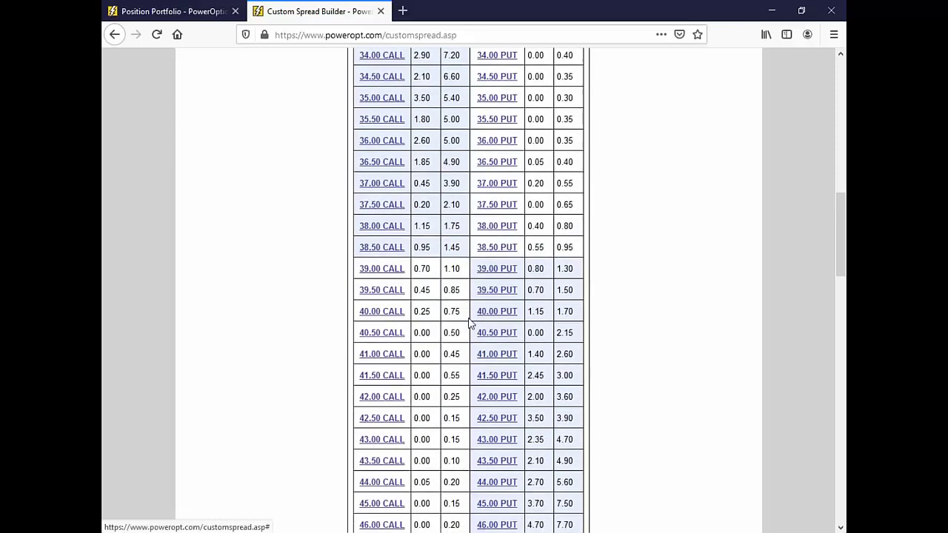
pyautogui.scroll(-2, 471, 324)
pyautogui.click(493, 352)
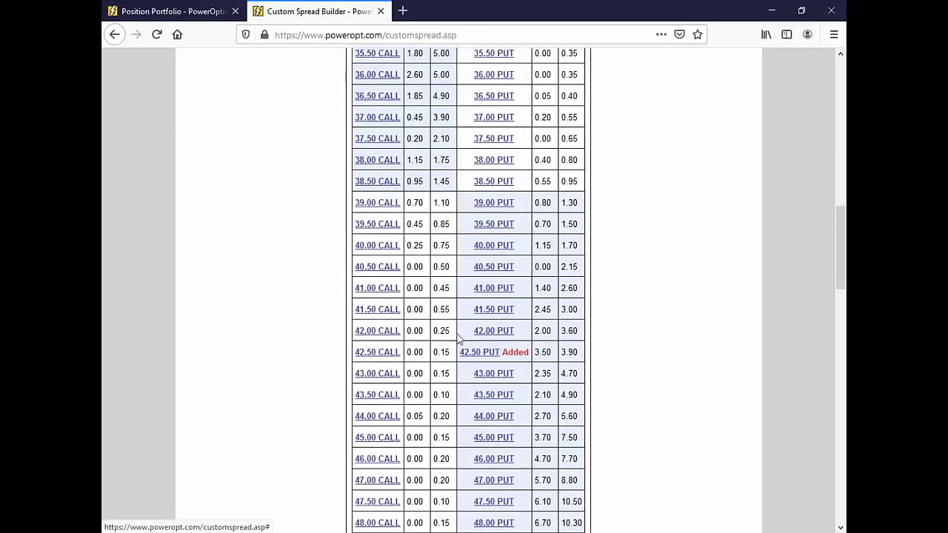
# Expand the TAP May 15 2020 options and add the 42.50 call and 42.50 put
pyautogui.scroll(-2, 459, 339)
pyautogui.scroll(3, 437, 330)
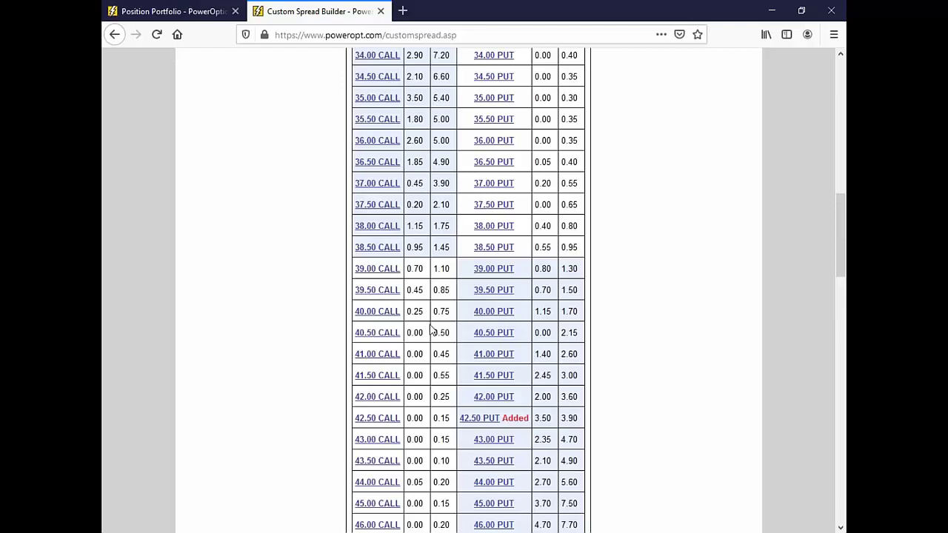
pyautogui.scroll(-9, 434, 330)
pyautogui.click(423, 142)
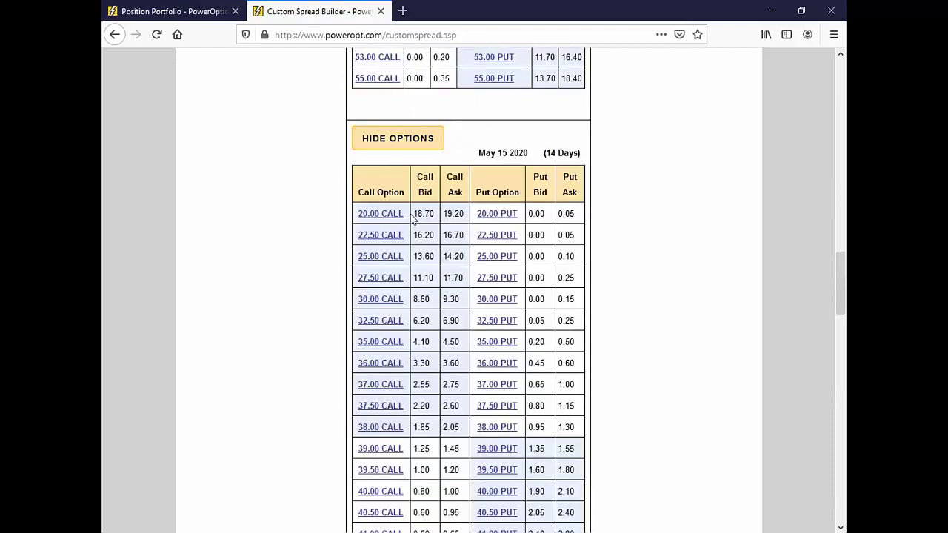
pyautogui.scroll(-6, 413, 217)
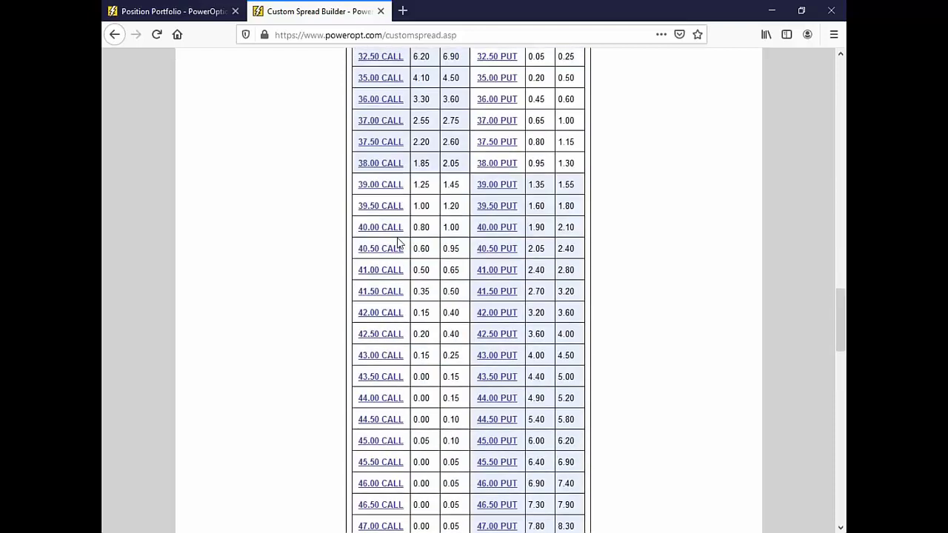
pyautogui.click(383, 338)
pyautogui.click(514, 337)
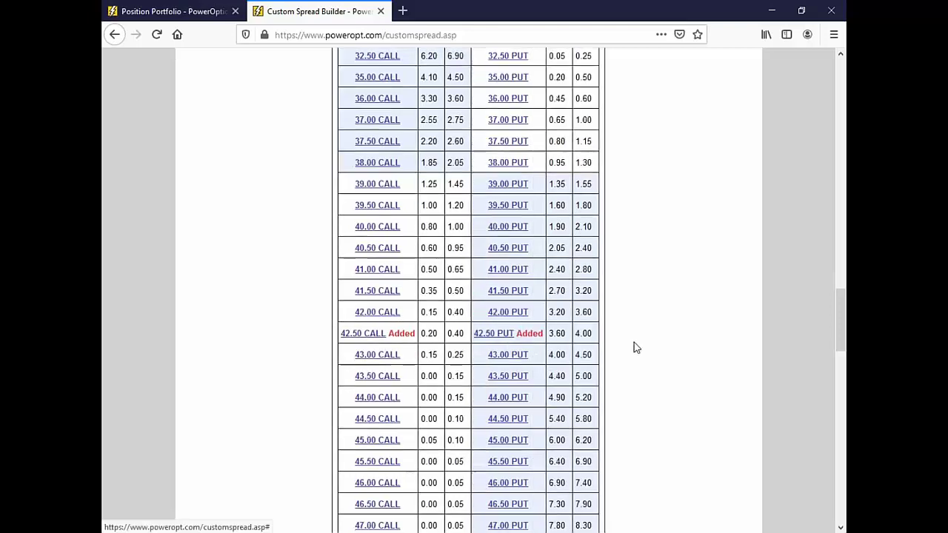
# Clear the May 15 42.50 call from the trade lines and submit the two remaining puts for analysis
pyautogui.scroll(-20, 635, 348)
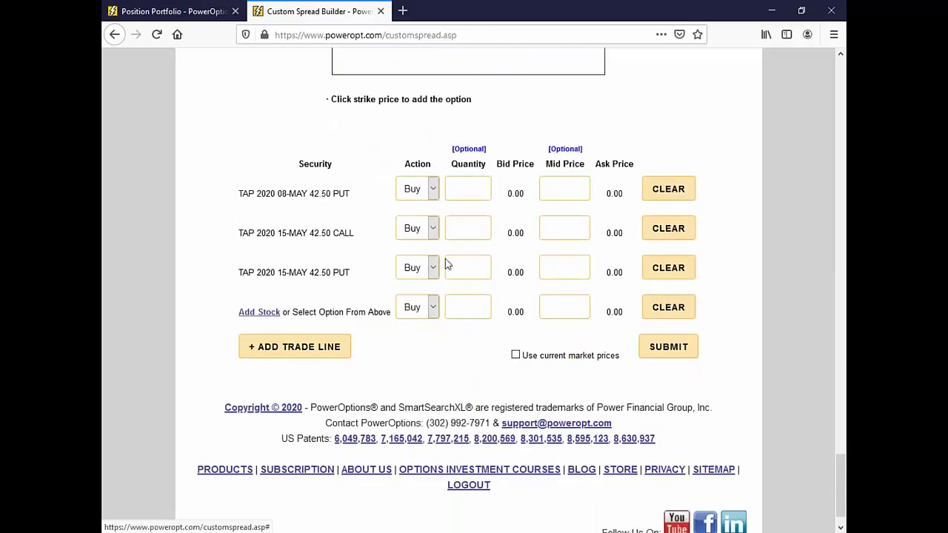
pyautogui.click(669, 228)
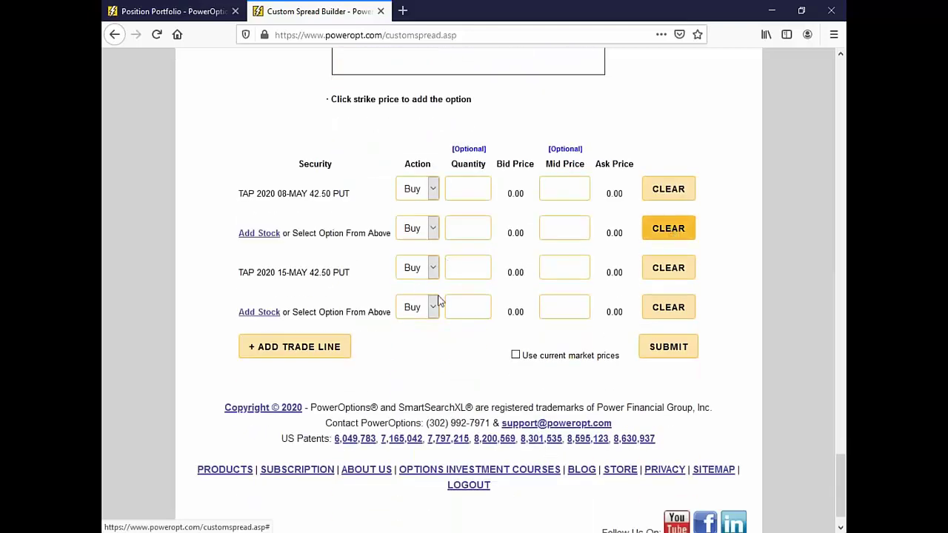
pyautogui.click(677, 358)
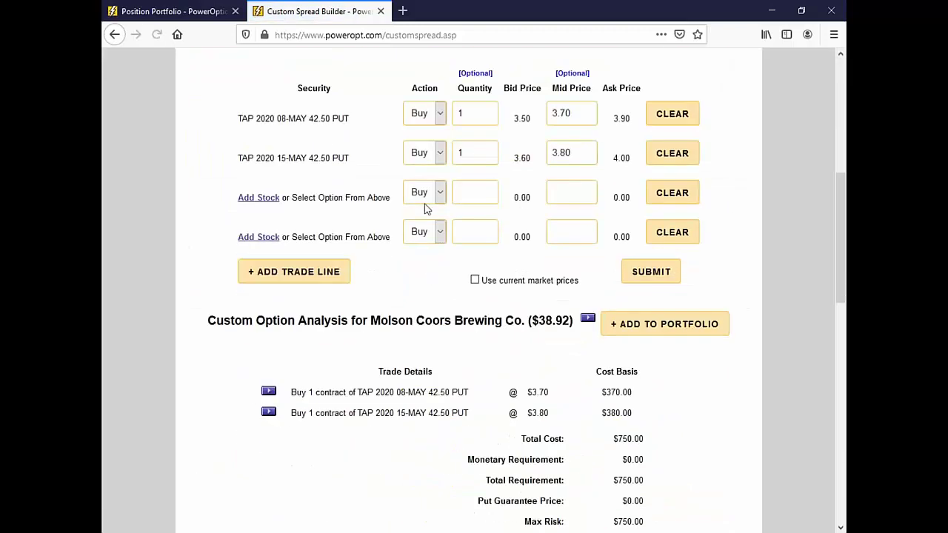
# Set the TAP May 8 42.50 put to Sell and resubmit the spread
pyautogui.click(441, 113)
pyautogui.click(427, 153)
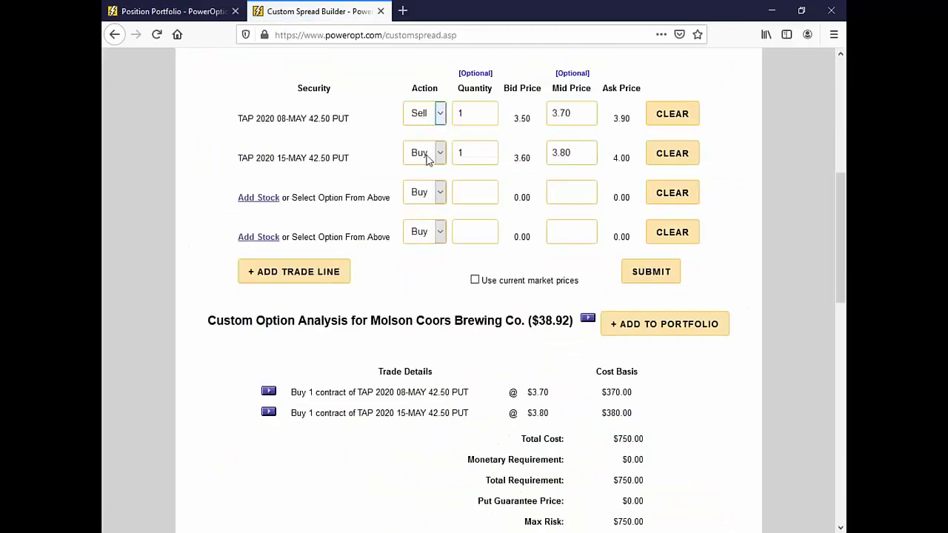
pyautogui.click(651, 276)
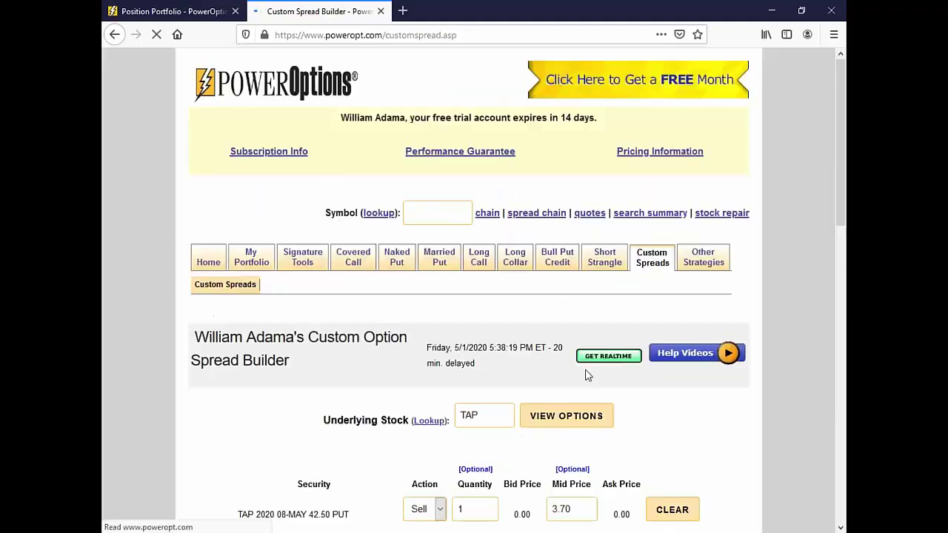
# Trace the lower break-even line freehand on the TAP profit/loss graph
pyautogui.scroll(-10, 585, 375)
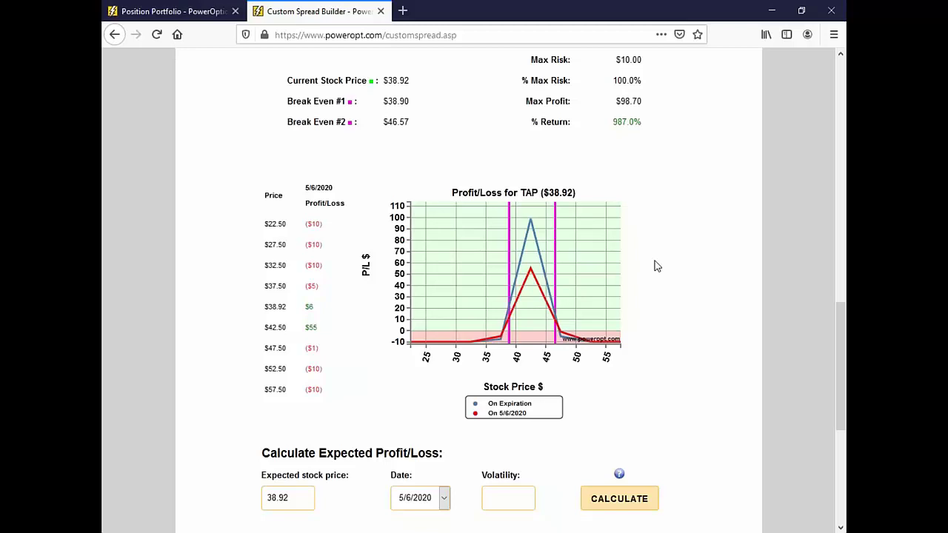
pyautogui.scroll(1, 656, 266)
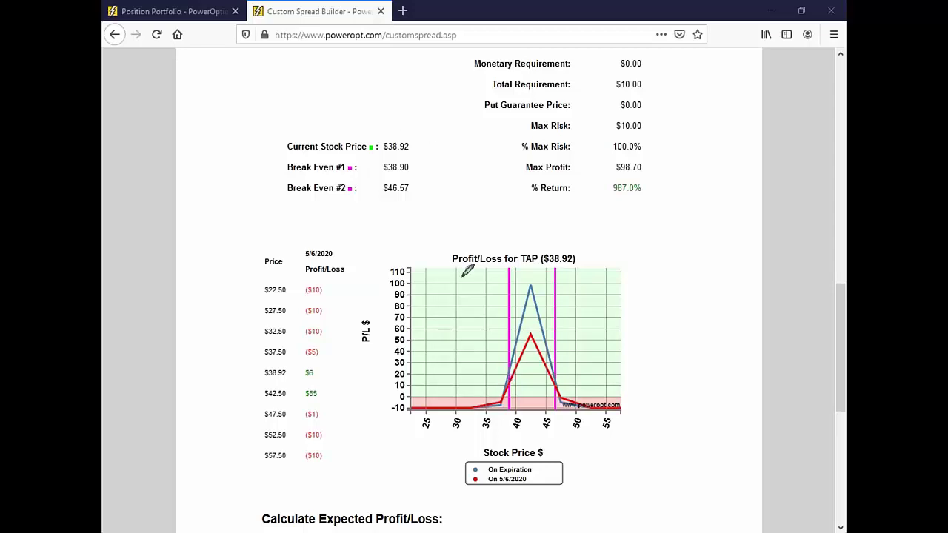
pyautogui.moveTo(508, 272); pyautogui.dragTo(515, 413)
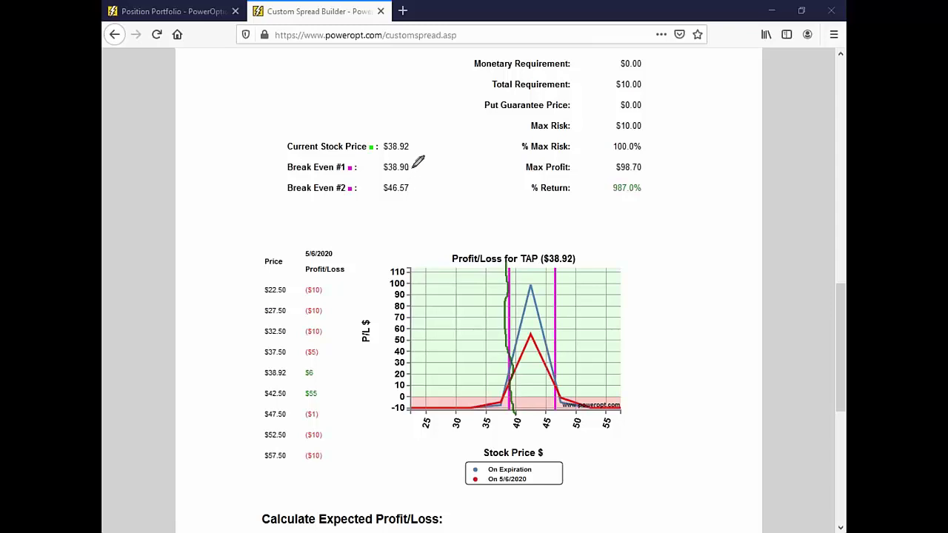
# Check-mark the current stock price and Break Even #1, box their area on the TAP profit/loss graph, and clear the annotations
pyautogui.moveTo(408, 168)
pyautogui.mouseDown()
pyautogui.moveTo(424, 161)
pyautogui.moveTo(423, 142)
pyautogui.mouseUp()
pyautogui.moveTo(511, 368); pyautogui.dragTo(513, 369)
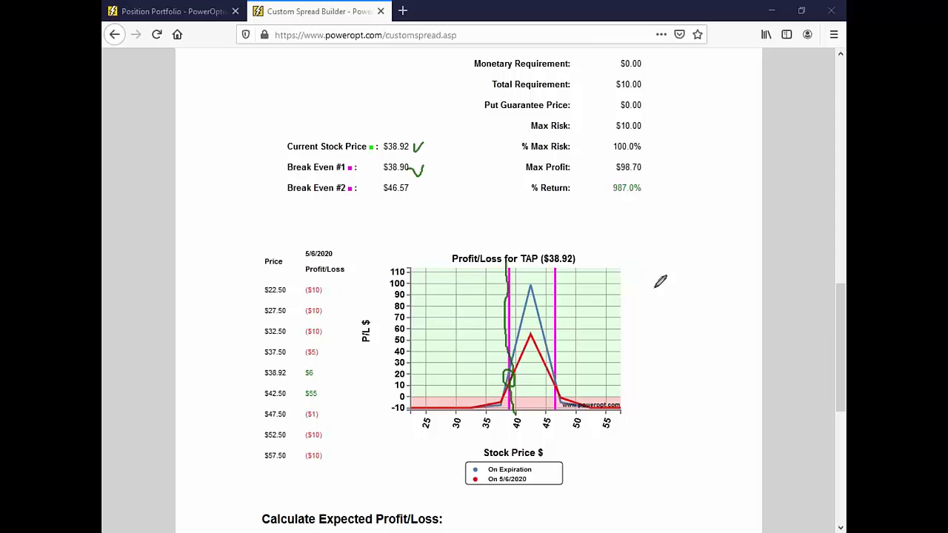
pyautogui.press('Escape')
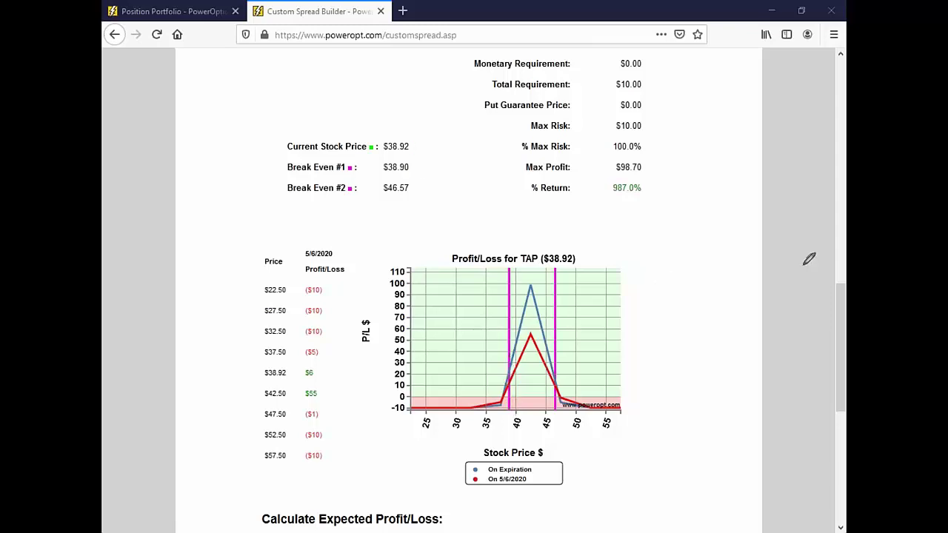
# Mark the peak of the TAP graph and sketch two single-option payoff diagrams with strike marks beside it
pyautogui.moveTo(530, 251); pyautogui.dragTo(530, 309)
pyautogui.moveTo(623, 265)
pyautogui.mouseDown()
pyautogui.moveTo(687, 206)
pyautogui.moveTo(740, 201)
pyautogui.mouseUp()
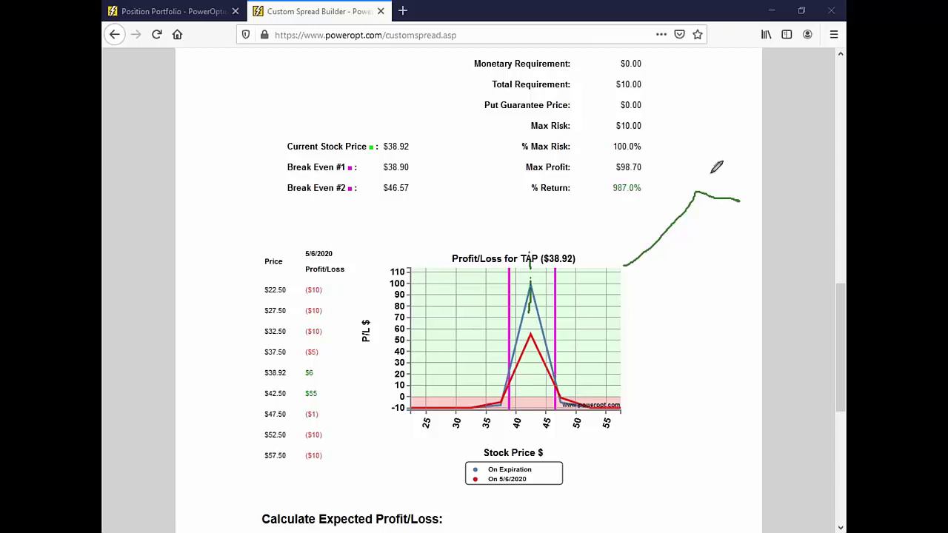
pyautogui.moveTo(703, 173); pyautogui.dragTo(703, 208)
pyautogui.moveTo(652, 272)
pyautogui.mouseDown()
pyautogui.moveTo(696, 269)
pyautogui.moveTo(752, 367)
pyautogui.mouseUp()
pyautogui.moveTo(685, 253); pyautogui.dragTo(685, 294)
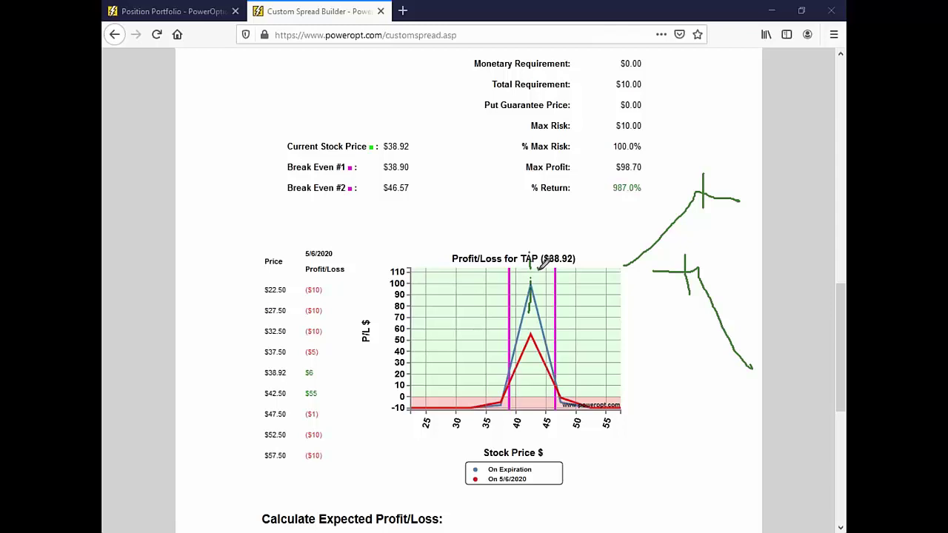
# Draw arrows around the peak of the TAP graph, write "1/15" above it, and erase all annotations
pyautogui.moveTo(537, 279); pyautogui.dragTo(539, 319)
pyautogui.moveTo(531, 274)
pyautogui.mouseDown()
pyautogui.moveTo(530, 295)
pyautogui.moveTo(508, 308)
pyautogui.moveTo(537, 286)
pyautogui.moveTo(541, 295)
pyautogui.mouseUp()
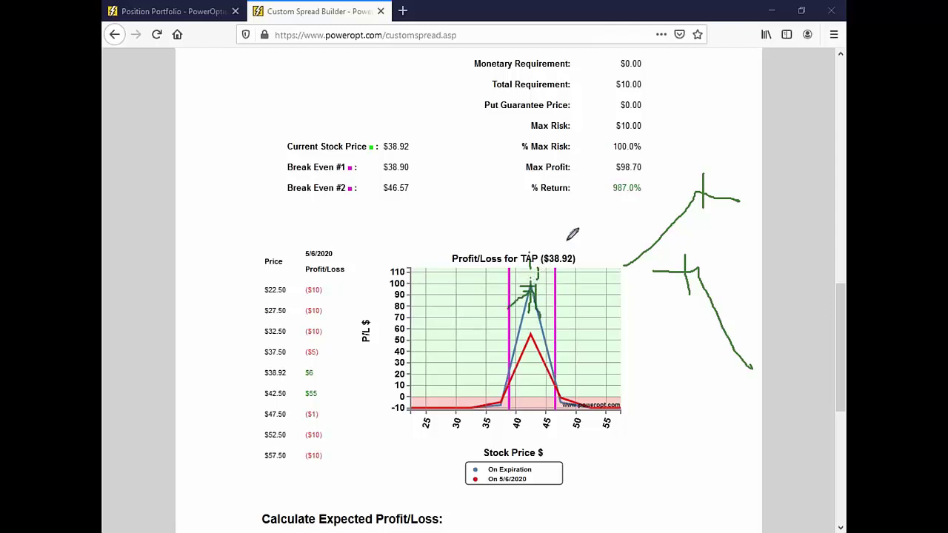
pyautogui.moveTo(565, 205); pyautogui.dragTo(571, 245)
pyautogui.moveTo(600, 194)
pyautogui.mouseDown()
pyautogui.moveTo(594, 226)
pyautogui.moveTo(619, 216)
pyautogui.moveTo(606, 227)
pyautogui.mouseUp()
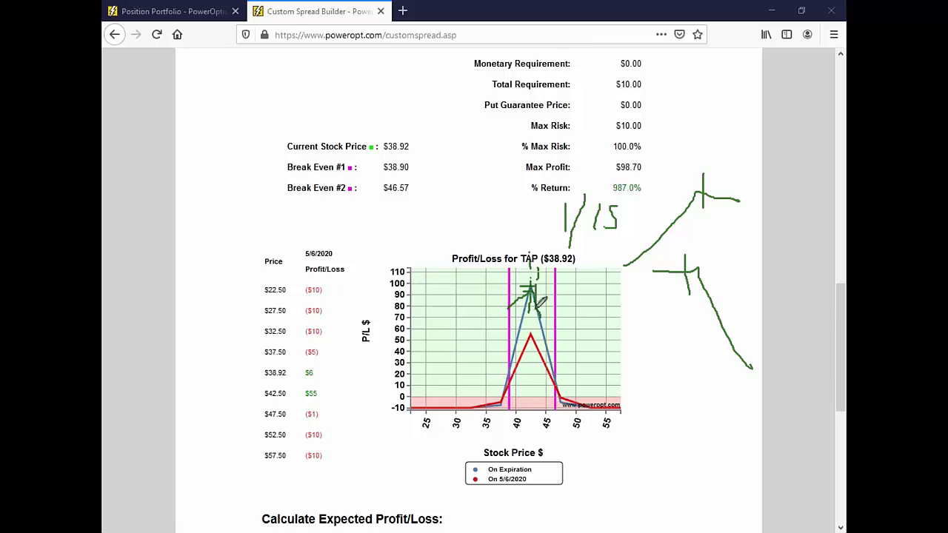
pyautogui.moveTo(543, 275)
pyautogui.mouseDown()
pyautogui.moveTo(529, 265)
pyautogui.moveTo(538, 279)
pyautogui.mouseUp()
pyautogui.moveTo(555, 278)
pyautogui.mouseDown()
pyautogui.moveTo(549, 295)
pyautogui.moveTo(535, 293)
pyautogui.moveTo(513, 311)
pyautogui.mouseUp()
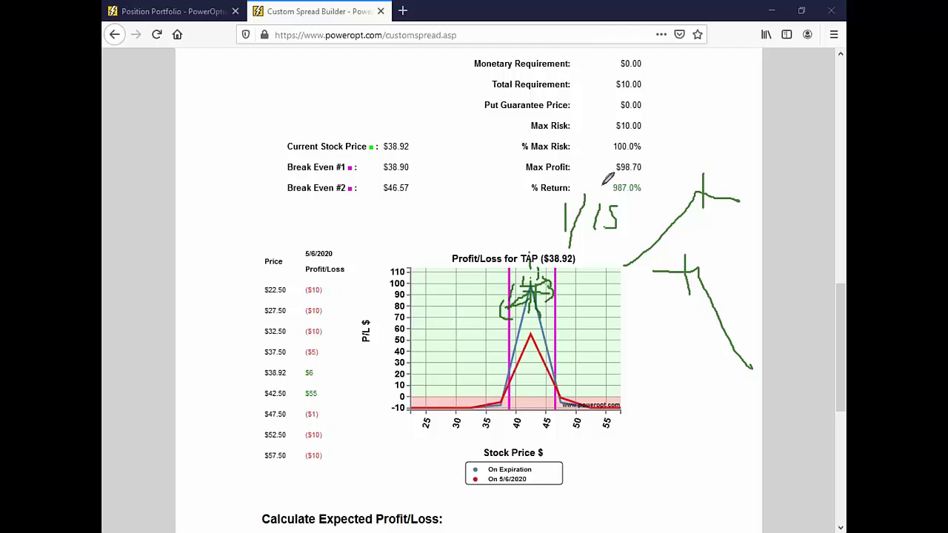
pyautogui.press('e')
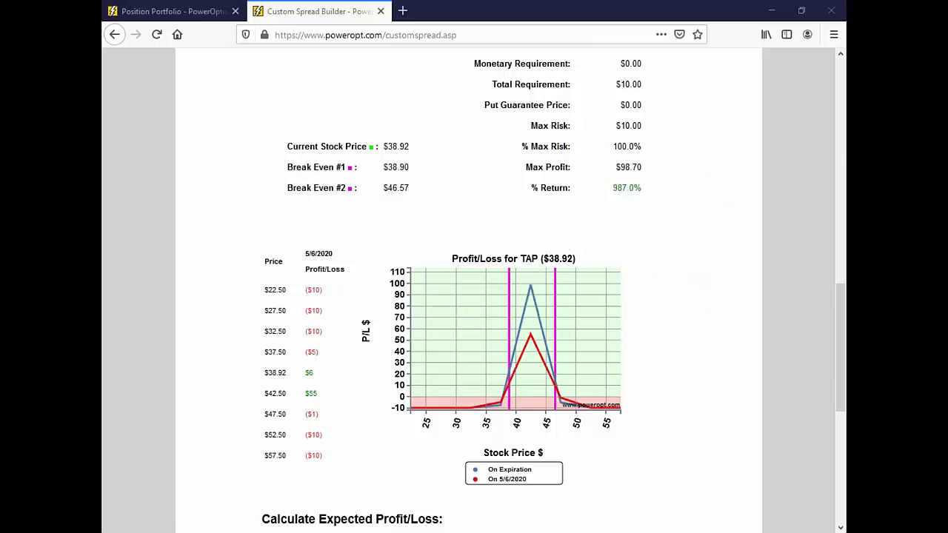
# Open the BigCharts price chart for TAP, circle the latest price bars after the gap down, and clear the marks
pyautogui.scroll(6, 592, 171)
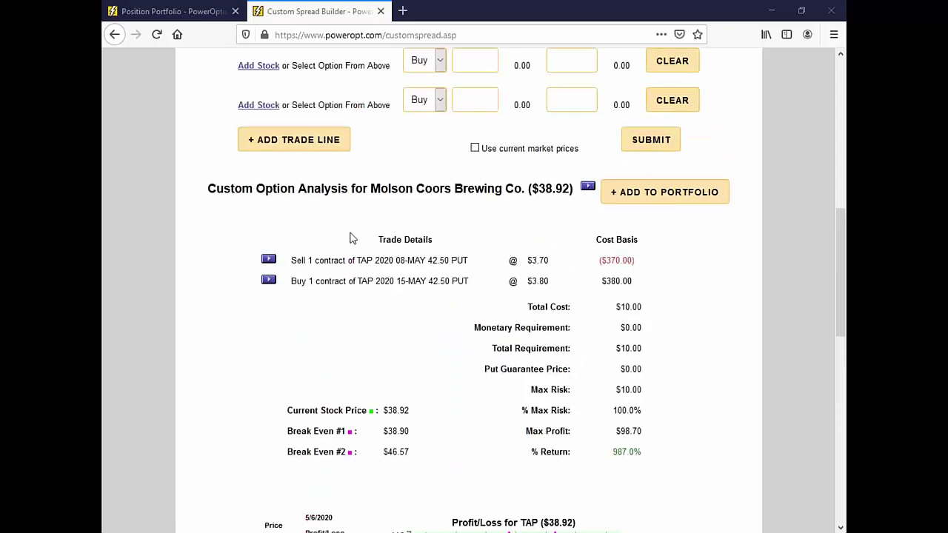
pyautogui.click(586, 191)
pyautogui.moveTo(628, 242)
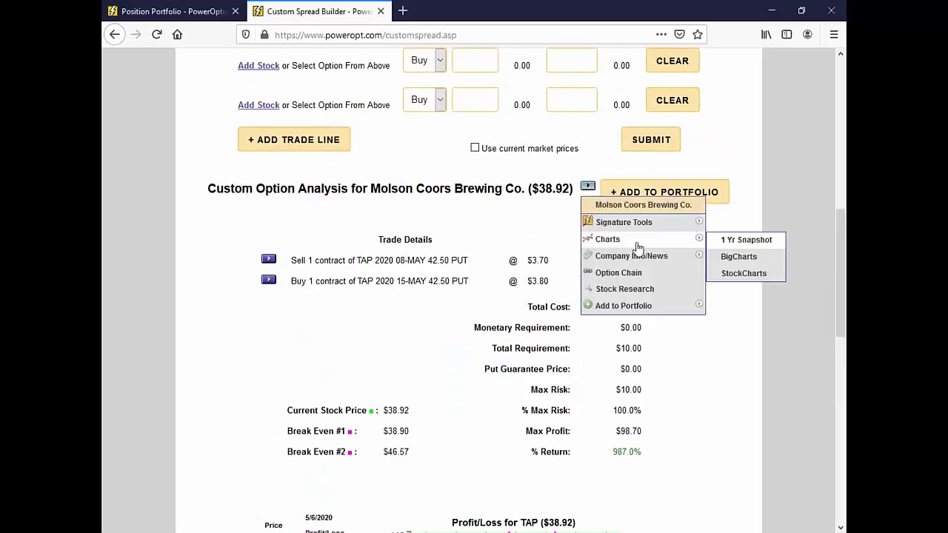
pyautogui.click(736, 255)
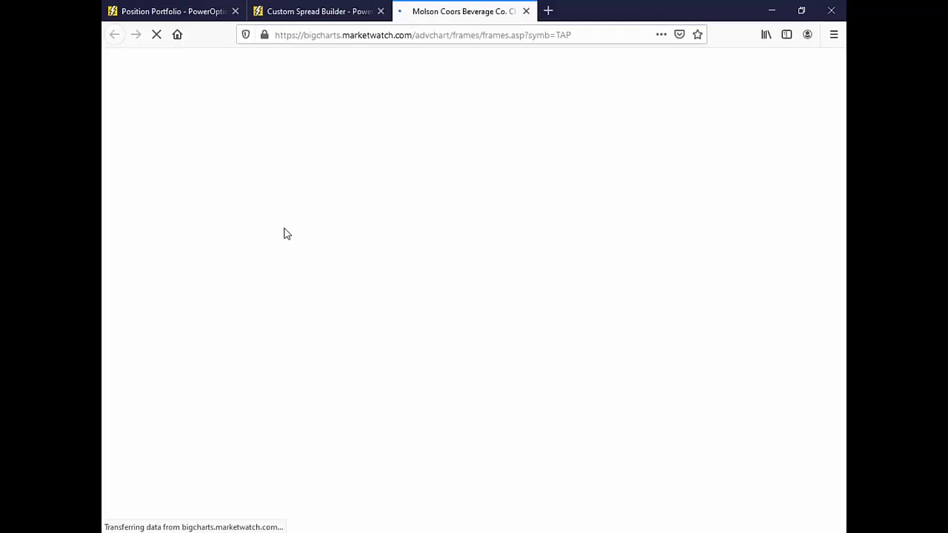
pyautogui.scroll(-3, 285, 233)
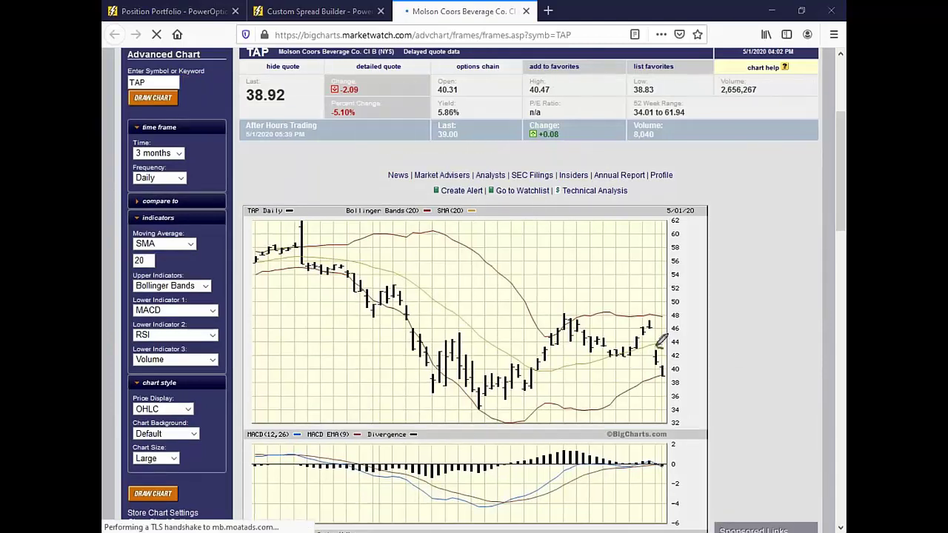
pyautogui.moveTo(661, 347); pyautogui.dragTo(672, 379)
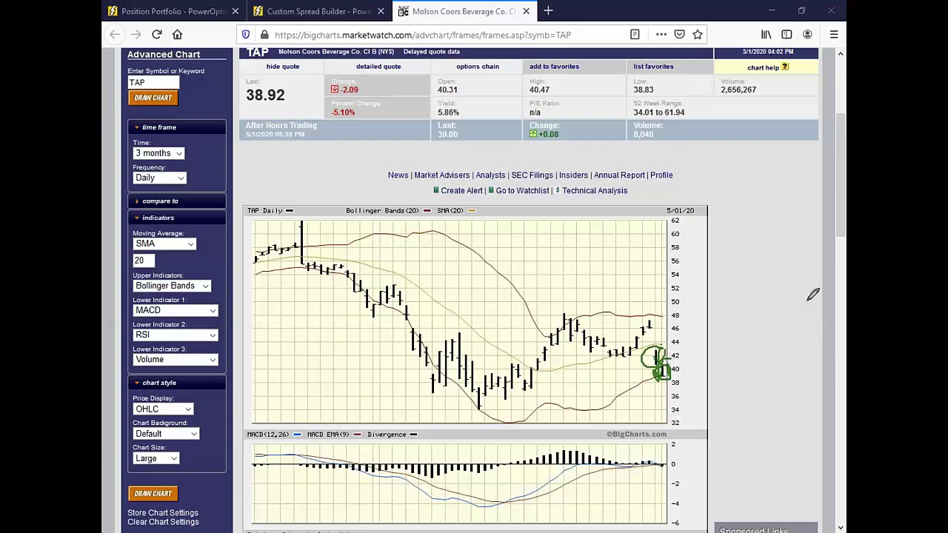
pyautogui.press('Escape')
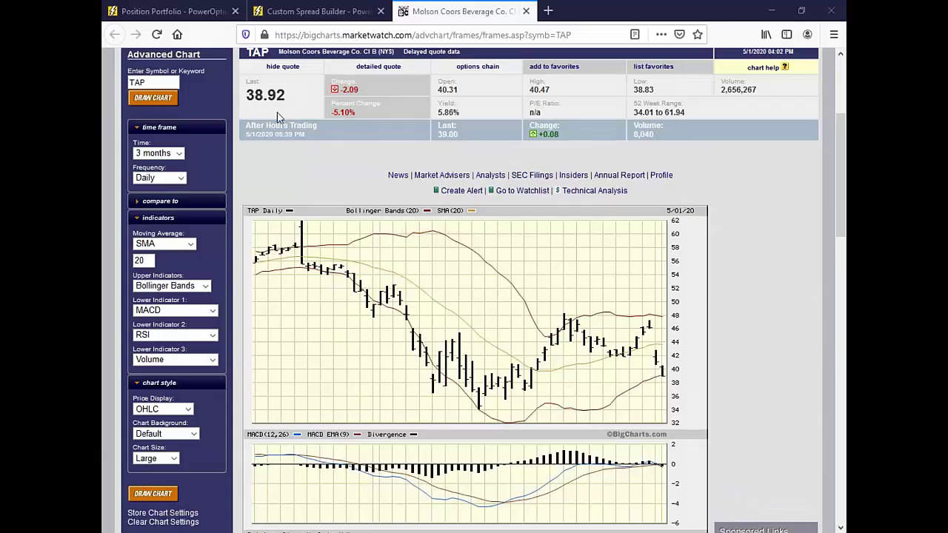
# Return to the TAP spread's profit/loss graph and sketch falling payoff curves across it with a leftward arrow
pyautogui.click(188, 13)
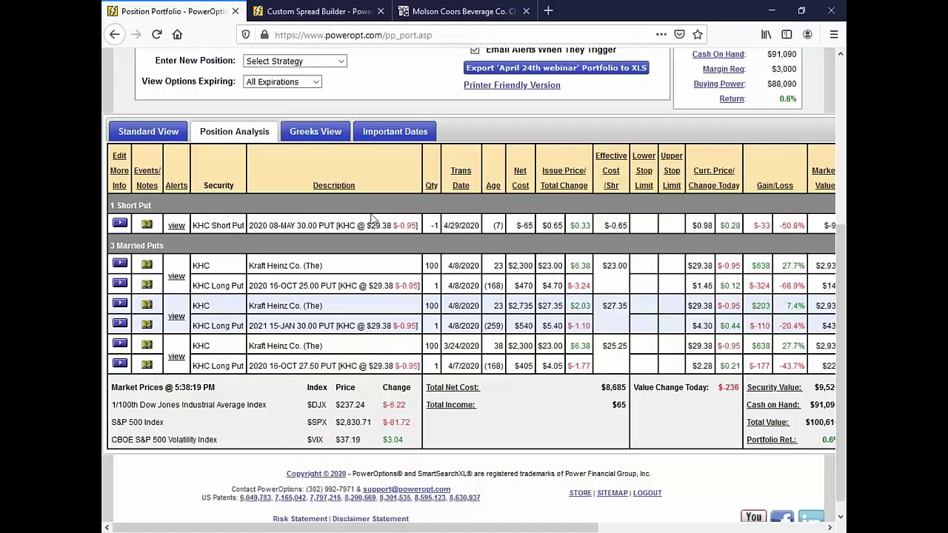
pyautogui.click(339, 13)
pyautogui.scroll(-3, 490, 219)
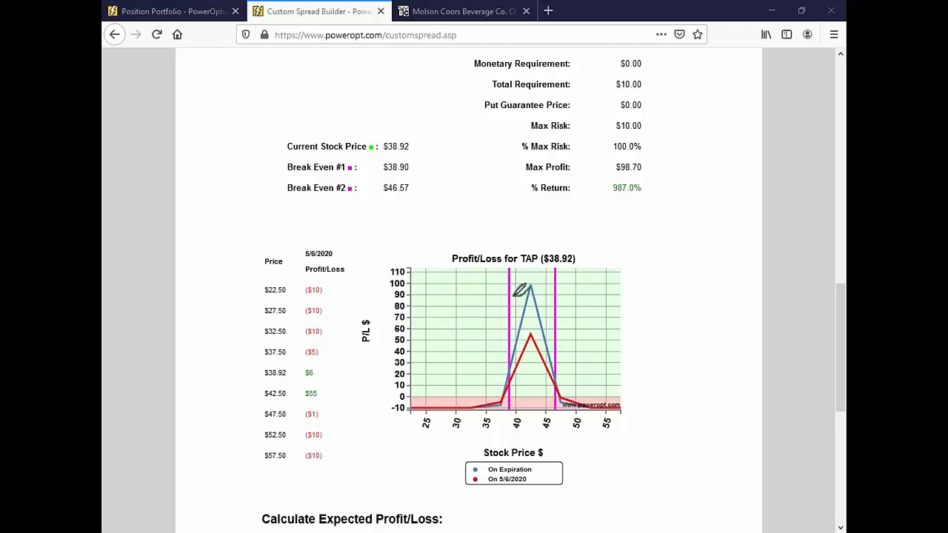
pyautogui.moveTo(514, 296)
pyautogui.mouseDown()
pyautogui.moveTo(527, 292)
pyautogui.moveTo(530, 316)
pyautogui.moveTo(549, 326)
pyautogui.moveTo(604, 404)
pyautogui.moveTo(633, 424)
pyautogui.moveTo(572, 382)
pyautogui.moveTo(530, 314)
pyautogui.moveTo(489, 307)
pyautogui.mouseUp()
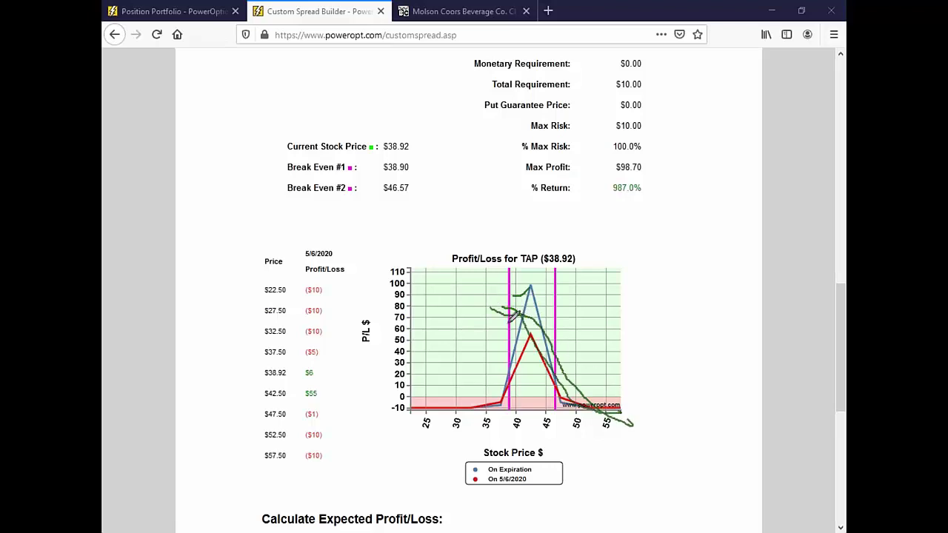
pyautogui.moveTo(504, 351)
pyautogui.mouseDown()
pyautogui.moveTo(474, 352)
pyautogui.moveTo(622, 435)
pyautogui.mouseUp()
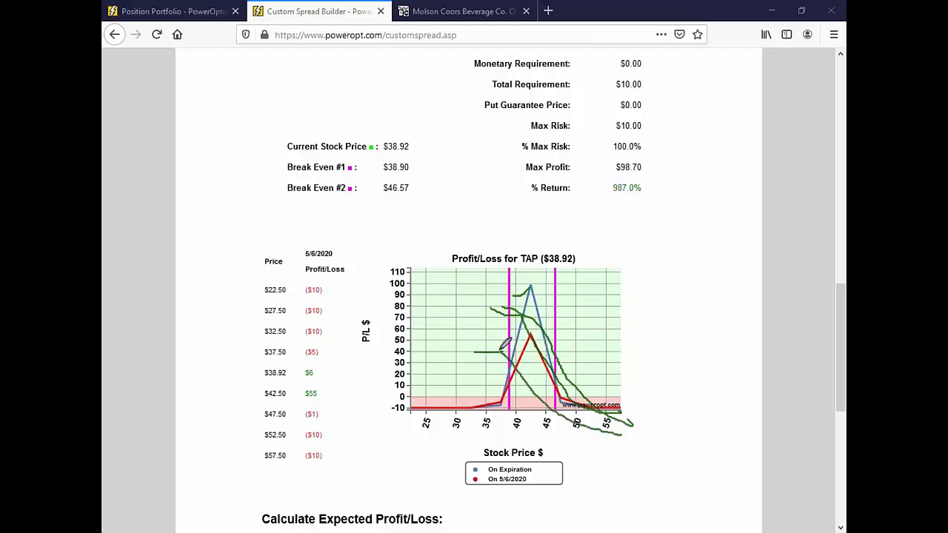
pyautogui.moveTo(489, 337)
pyautogui.mouseDown()
pyautogui.moveTo(463, 351)
pyautogui.moveTo(498, 366)
pyautogui.mouseUp()
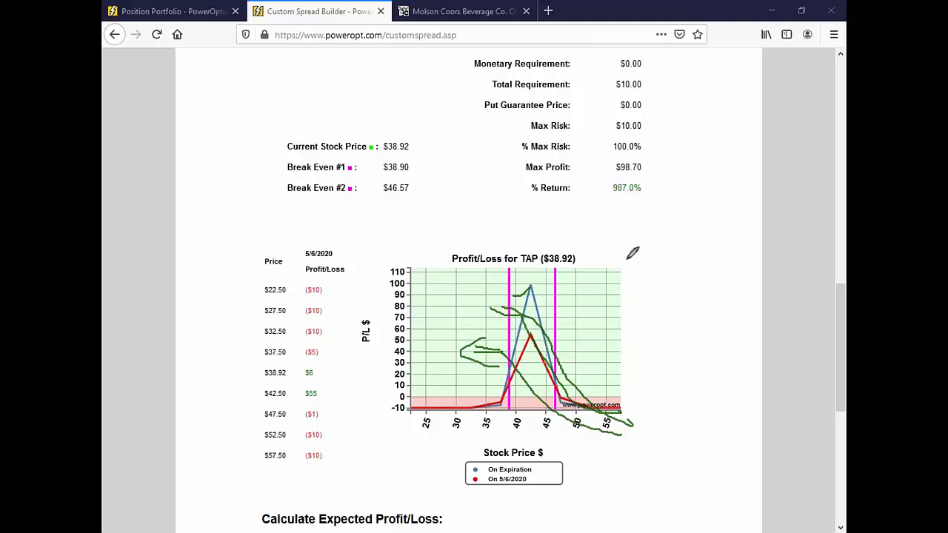
# Circle the TAP graph's peak, link it to a second marker at a lower stock price, and clear the annotations
pyautogui.moveTo(628, 235); pyautogui.dragTo(630, 265)
pyautogui.moveTo(560, 264)
pyautogui.mouseDown()
pyautogui.moveTo(521, 280)
pyautogui.moveTo(527, 293)
pyautogui.moveTo(468, 282)
pyautogui.moveTo(480, 271)
pyautogui.moveTo(476, 286)
pyautogui.moveTo(462, 284)
pyautogui.mouseUp()
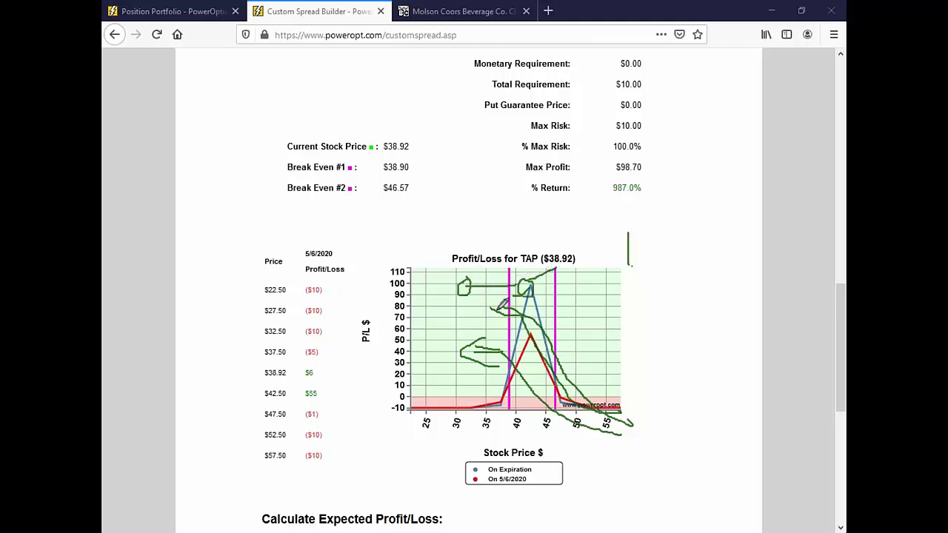
pyautogui.moveTo(508, 346)
pyautogui.mouseDown()
pyautogui.moveTo(468, 348)
pyautogui.moveTo(465, 339)
pyautogui.mouseUp()
pyautogui.press('Escape')
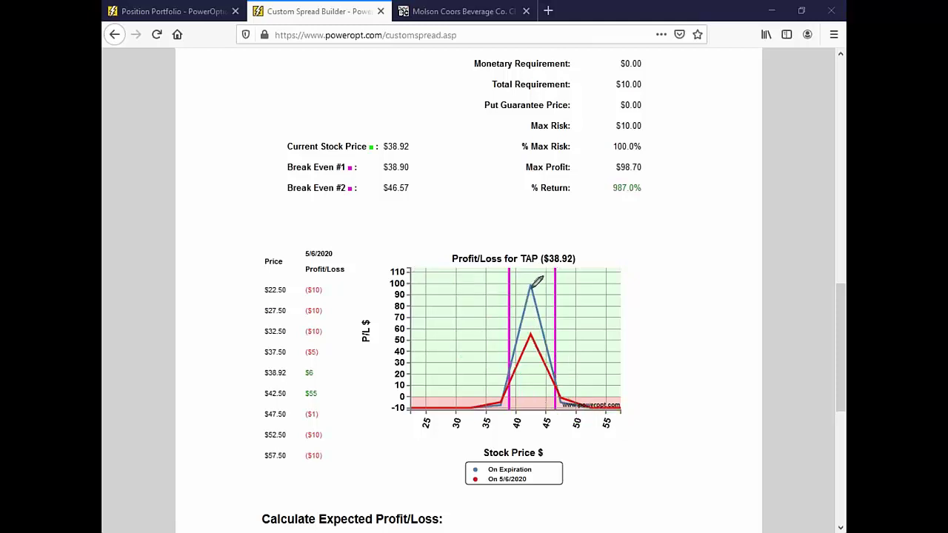
# Circle the peak and the upper loss tail on the TAP graph and sketch a long put payoff line across it
pyautogui.moveTo(531, 281)
pyautogui.mouseDown()
pyautogui.moveTo(527, 293)
pyautogui.moveTo(527, 276)
pyautogui.mouseUp()
pyautogui.moveTo(658, 330)
pyautogui.mouseDown()
pyautogui.moveTo(613, 329)
pyautogui.moveTo(499, 178)
pyautogui.mouseUp()
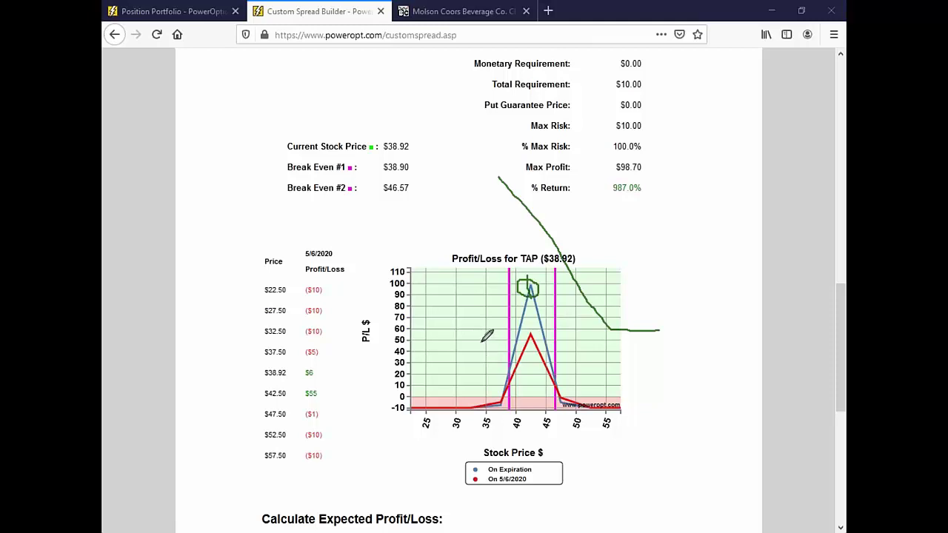
pyautogui.moveTo(567, 392)
pyautogui.mouseDown()
pyautogui.moveTo(557, 407)
pyautogui.moveTo(569, 395)
pyautogui.mouseUp()
pyautogui.moveTo(545, 302)
pyautogui.mouseDown()
pyautogui.moveTo(522, 280)
pyautogui.moveTo(538, 274)
pyautogui.mouseUp()
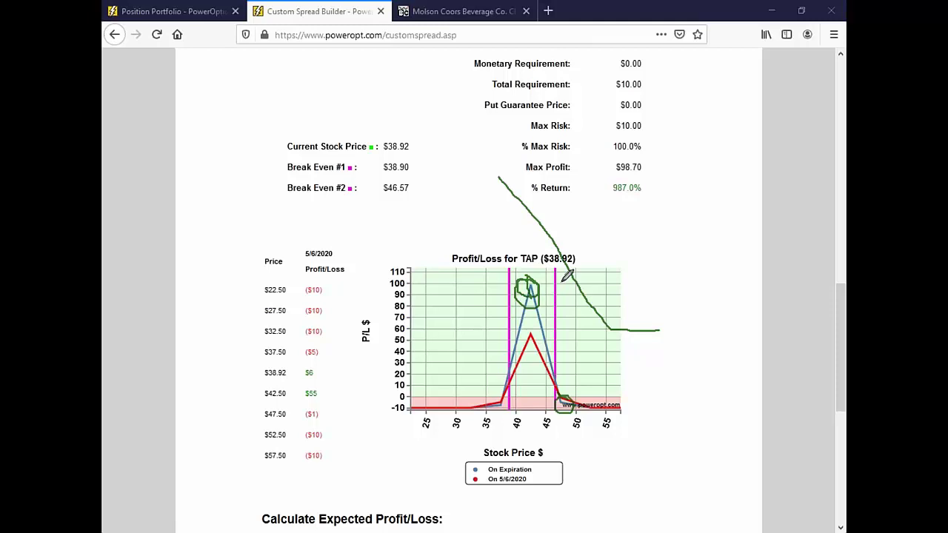
pyautogui.moveTo(531, 262)
pyautogui.mouseDown()
pyautogui.moveTo(532, 269)
pyautogui.moveTo(548, 264)
pyautogui.mouseUp()
pyautogui.moveTo(565, 392)
pyautogui.mouseDown()
pyautogui.moveTo(559, 411)
pyautogui.moveTo(567, 392)
pyautogui.mouseUp()
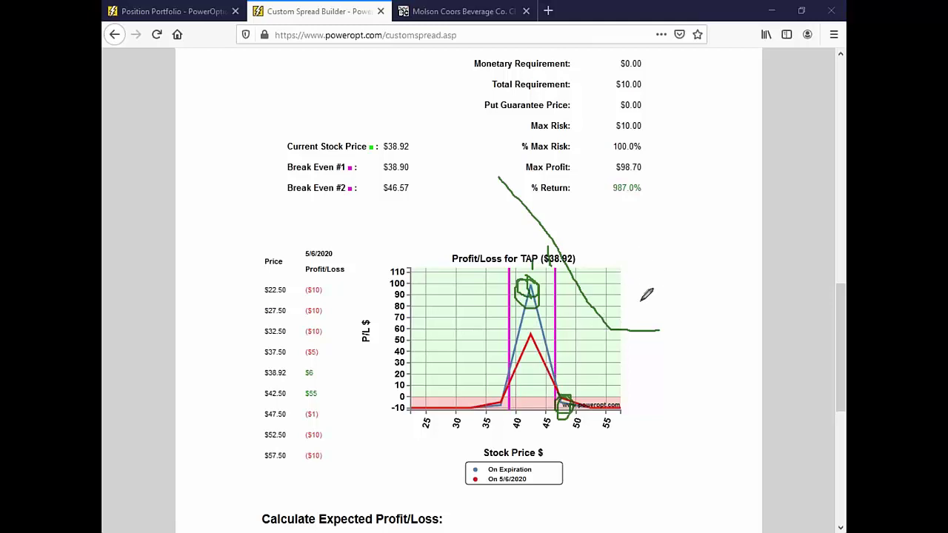
# Sketch a profit curve beside the TAP graph and another shifted to lower prices with an arrow, and clear all marks
pyautogui.moveTo(640, 300)
pyautogui.mouseDown()
pyautogui.moveTo(666, 236)
pyautogui.moveTo(691, 342)
pyautogui.mouseUp()
pyautogui.moveTo(491, 381)
pyautogui.mouseDown()
pyautogui.moveTo(495, 291)
pyautogui.moveTo(530, 368)
pyautogui.moveTo(517, 320)
pyautogui.moveTo(535, 288)
pyautogui.mouseUp()
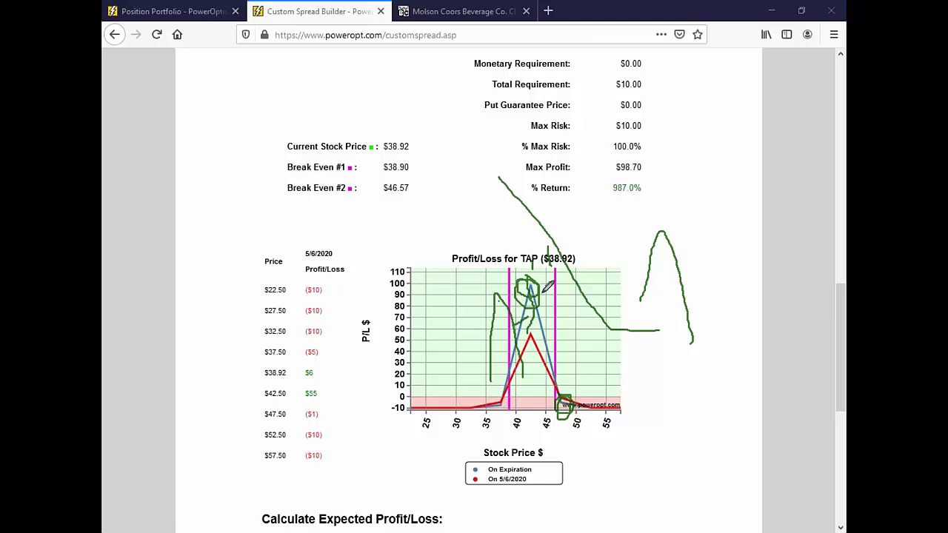
pyautogui.moveTo(546, 289)
pyautogui.mouseDown()
pyautogui.moveTo(538, 305)
pyautogui.moveTo(437, 372)
pyautogui.moveTo(488, 383)
pyautogui.mouseUp()
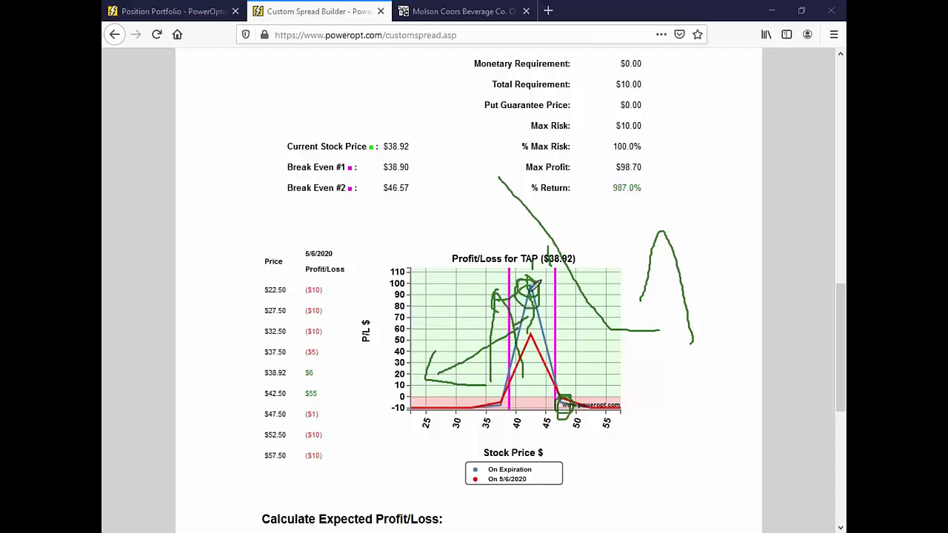
pyautogui.moveTo(490, 300); pyautogui.dragTo(471, 319)
pyautogui.press('Escape')
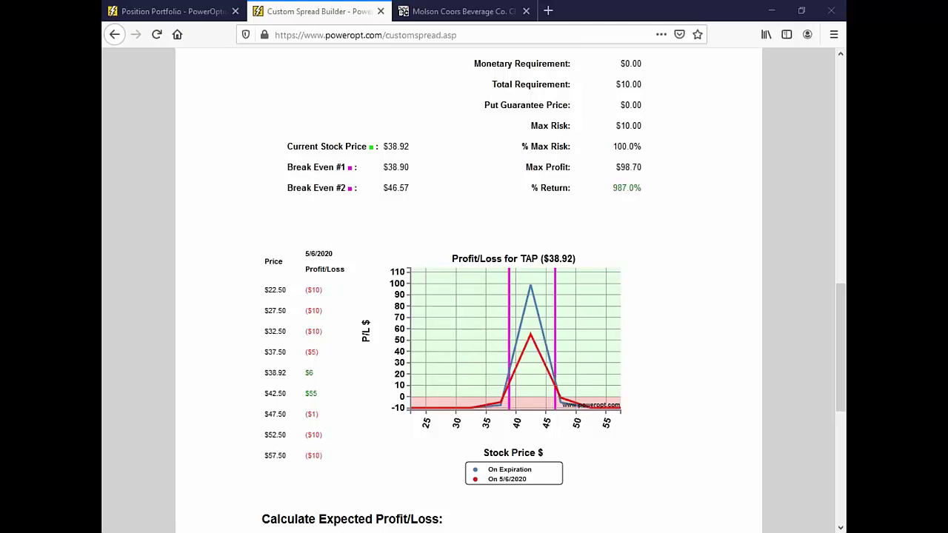
# Circle the maximum profit peak, draw a horizontal line near the 40 profit level, mark the lower loss tail, and clear the drawings
pyautogui.moveTo(538, 280)
pyautogui.mouseDown()
pyautogui.moveTo(527, 278)
pyautogui.moveTo(542, 275)
pyautogui.mouseUp()
pyautogui.moveTo(548, 281)
pyautogui.mouseDown()
pyautogui.moveTo(518, 275)
pyautogui.moveTo(555, 290)
pyautogui.moveTo(522, 279)
pyautogui.mouseUp()
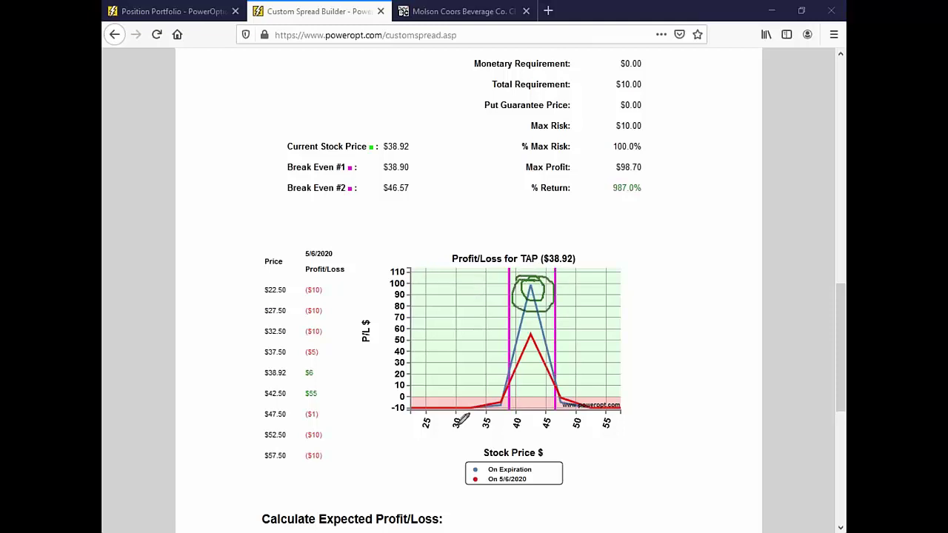
pyautogui.moveTo(476, 353); pyautogui.dragTo(579, 351)
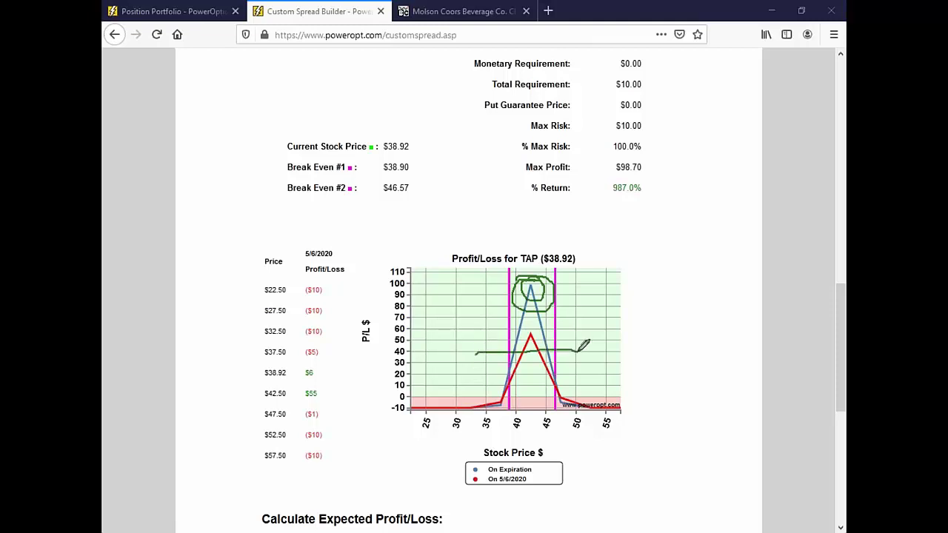
pyautogui.moveTo(486, 403); pyautogui.dragTo(466, 407)
pyautogui.press('Escape')
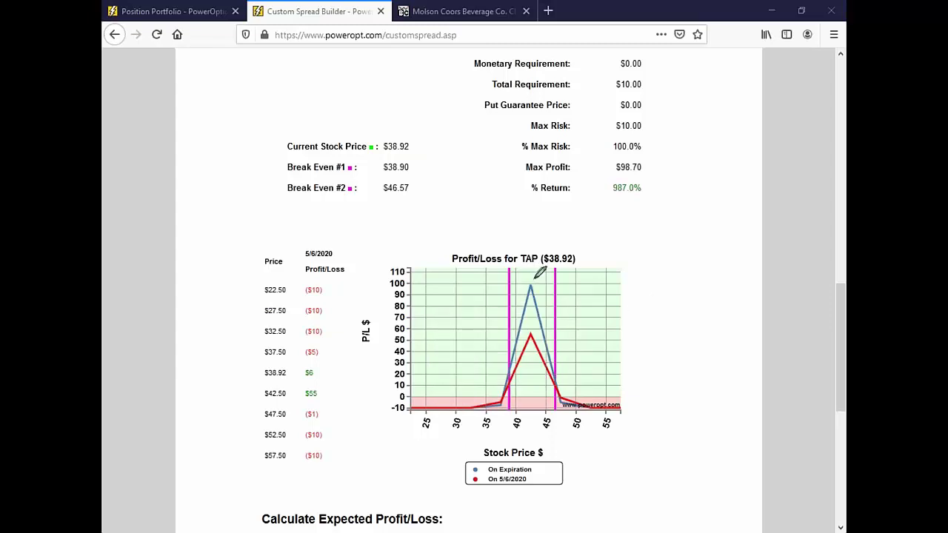
# Sketch a second profit curve peaking near the 36 stock price over the TAP graph and draw two overlapping peaks above it
pyautogui.moveTo(534, 280)
pyautogui.mouseDown()
pyautogui.moveTo(525, 291)
pyautogui.moveTo(545, 272)
pyautogui.moveTo(523, 283)
pyautogui.moveTo(533, 300)
pyautogui.mouseUp()
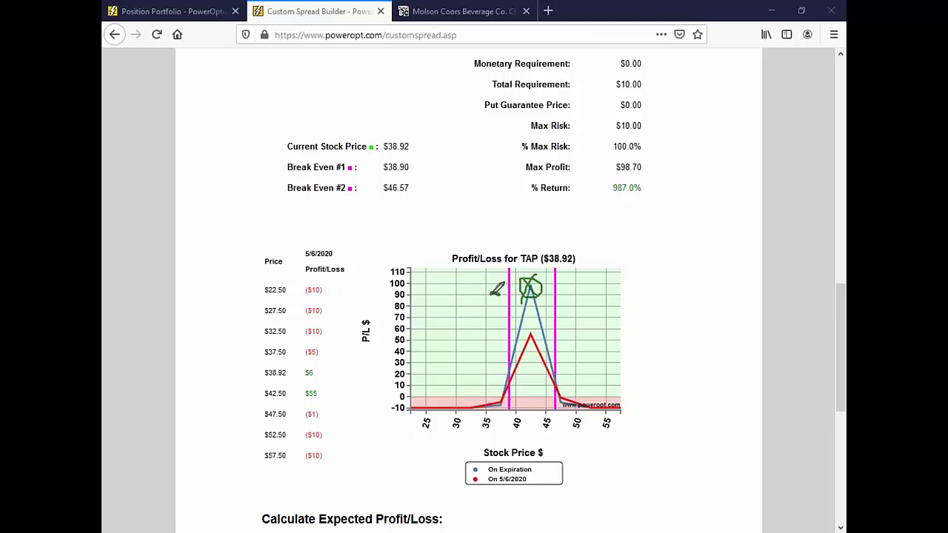
pyautogui.moveTo(497, 293); pyautogui.dragTo(441, 410)
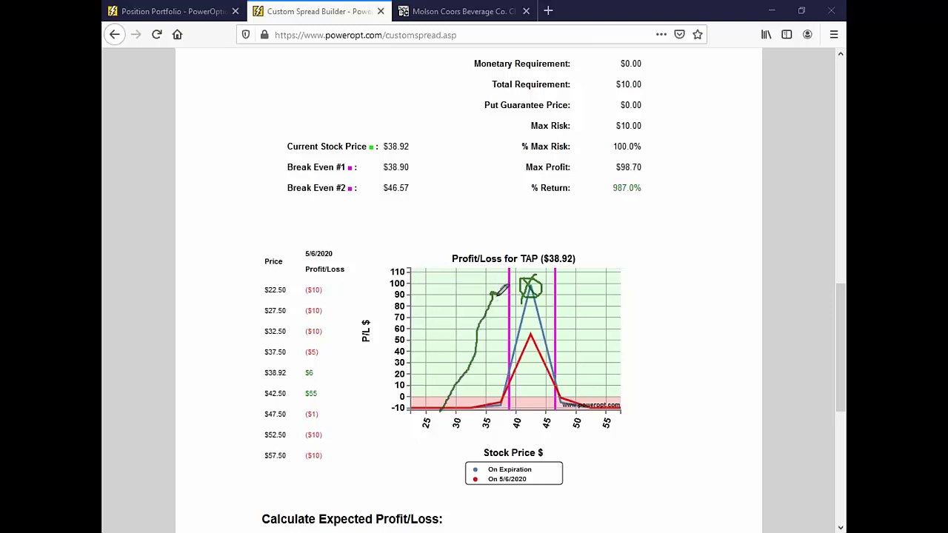
pyautogui.moveTo(496, 295)
pyautogui.mouseDown()
pyautogui.moveTo(569, 406)
pyautogui.moveTo(606, 428)
pyautogui.mouseUp()
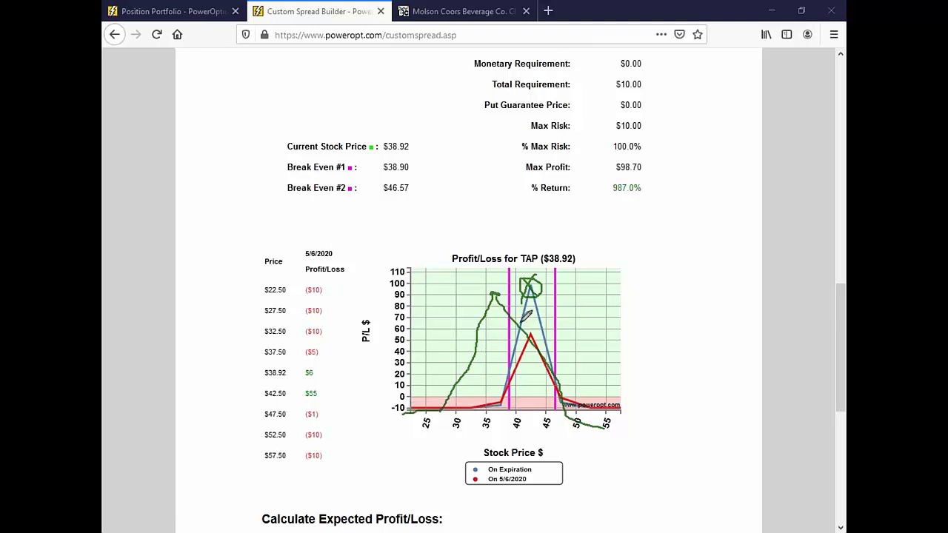
pyautogui.moveTo(522, 324)
pyautogui.mouseDown()
pyautogui.moveTo(570, 304)
pyautogui.moveTo(527, 326)
pyautogui.mouseUp()
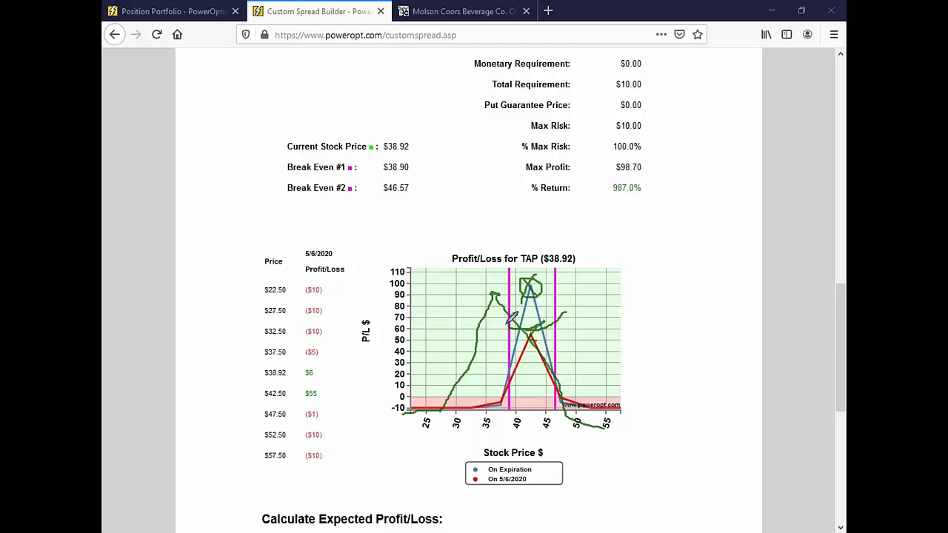
pyautogui.moveTo(527, 327); pyautogui.dragTo(492, 331)
pyautogui.moveTo(496, 289); pyautogui.dragTo(497, 299)
pyautogui.moveTo(664, 125)
pyautogui.mouseDown()
pyautogui.moveTo(683, 87)
pyautogui.moveTo(729, 131)
pyautogui.mouseUp()
pyautogui.moveTo(664, 126)
pyautogui.mouseDown()
pyautogui.moveTo(645, 126)
pyautogui.moveTo(612, 163)
pyautogui.moveTo(661, 93)
pyautogui.moveTo(685, 163)
pyautogui.mouseUp()
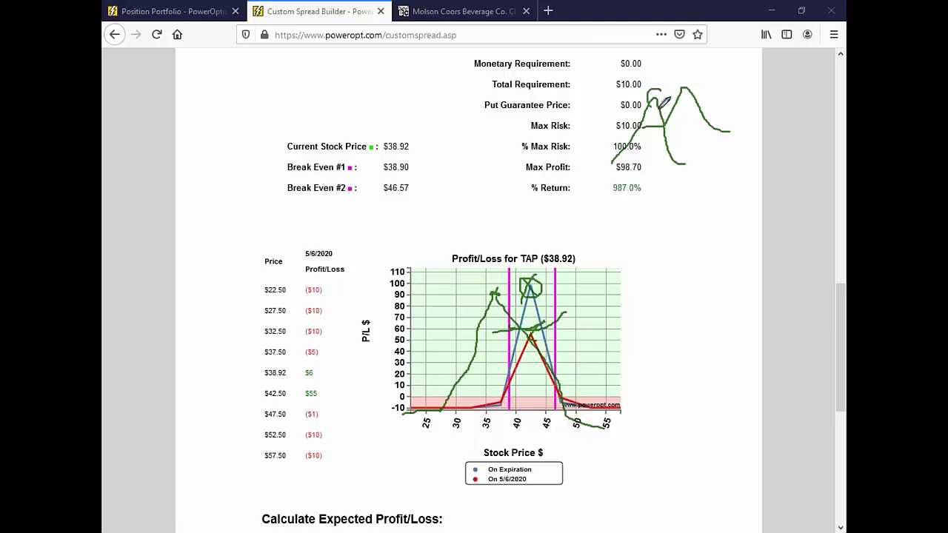
# Circle both sketched peaks above the TAP graph, add level lines beside them, draw a curved line below them, and leave drawing mode
pyautogui.moveTo(660, 106)
pyautogui.mouseDown()
pyautogui.moveTo(659, 91)
pyautogui.moveTo(672, 94)
pyautogui.moveTo(624, 114)
pyautogui.mouseUp()
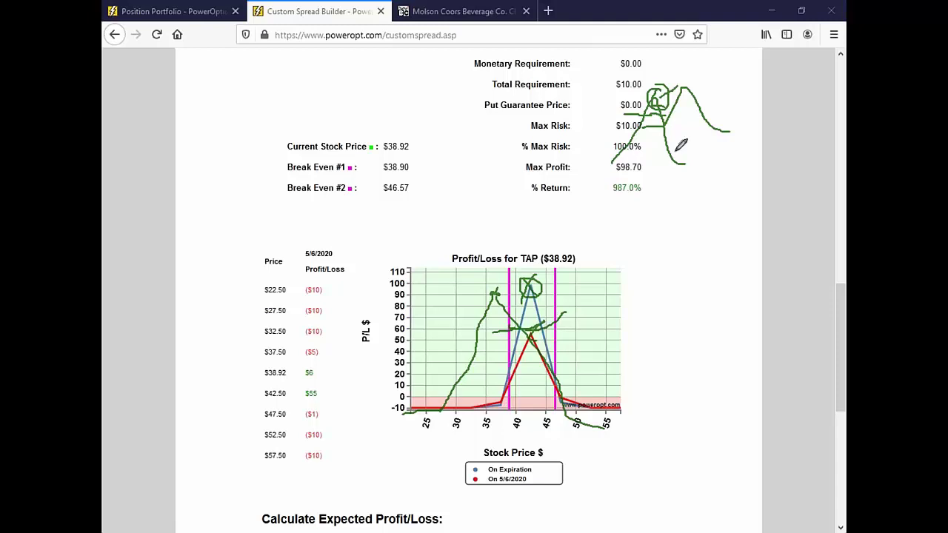
pyautogui.moveTo(676, 88); pyautogui.dragTo(674, 123)
pyautogui.moveTo(700, 74)
pyautogui.mouseDown()
pyautogui.moveTo(680, 96)
pyautogui.moveTo(686, 86)
pyautogui.moveTo(655, 77)
pyautogui.moveTo(636, 75)
pyautogui.moveTo(626, 87)
pyautogui.mouseUp()
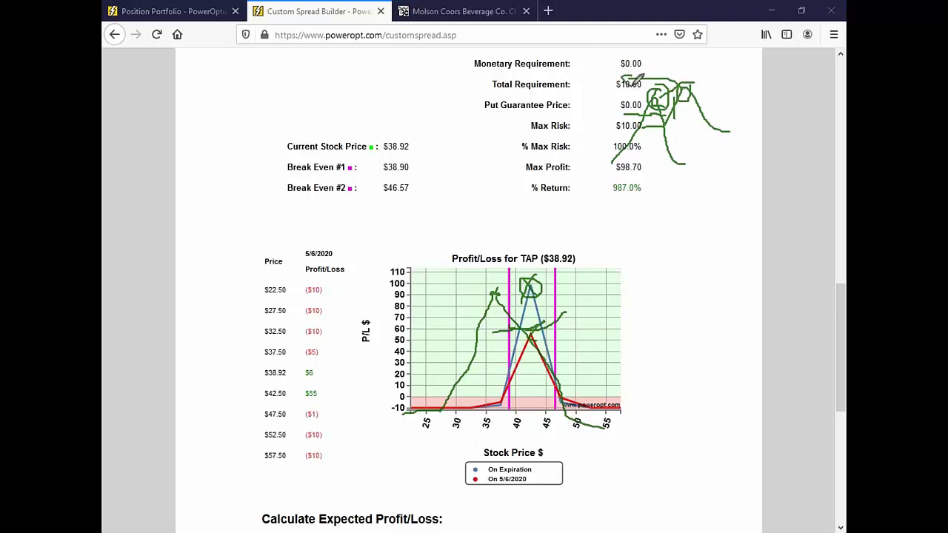
pyautogui.moveTo(710, 129)
pyautogui.mouseDown()
pyautogui.moveTo(655, 145)
pyautogui.moveTo(671, 147)
pyautogui.moveTo(670, 175)
pyautogui.mouseUp()
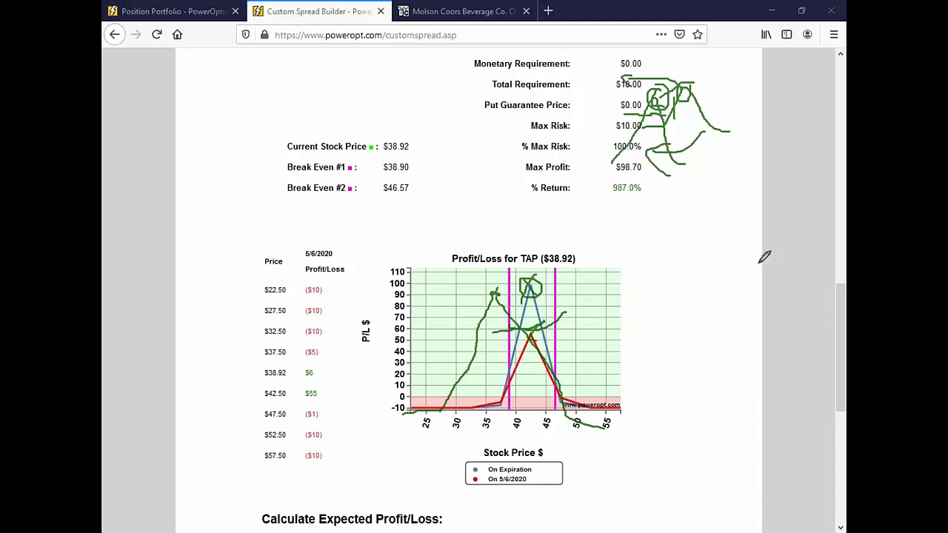
pyautogui.press('Escape')
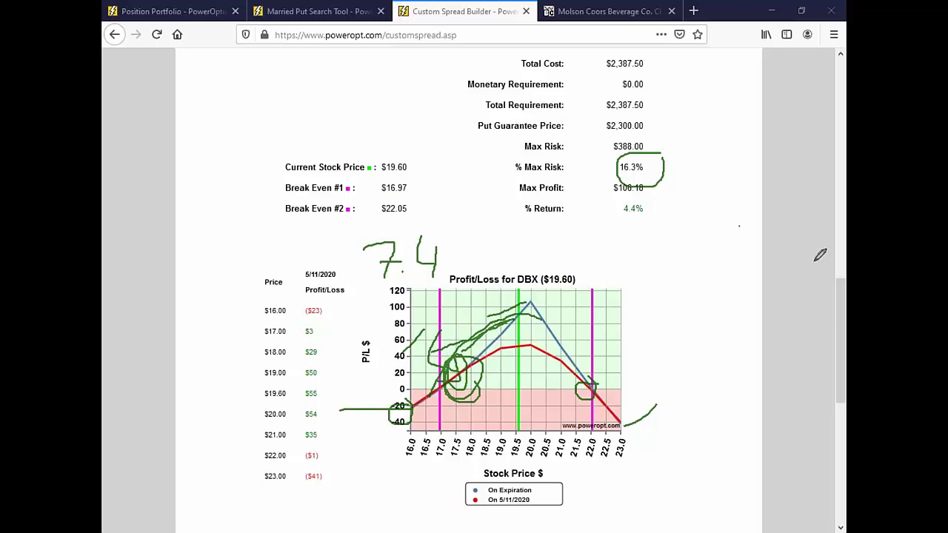
# Clear the marks from the DBX profit/loss page and look up the quote details for symbol UVXY
pyautogui.press('e')
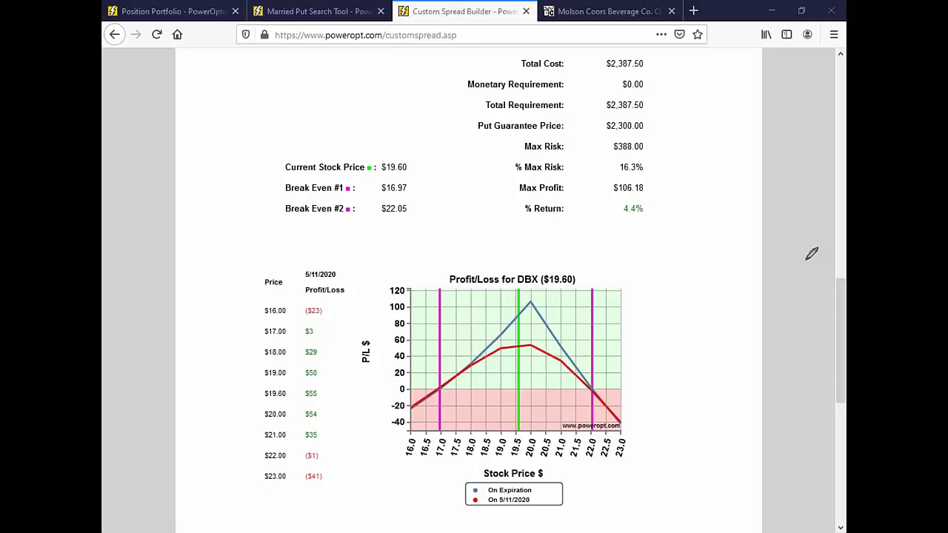
pyautogui.scroll(7, 599, 258)
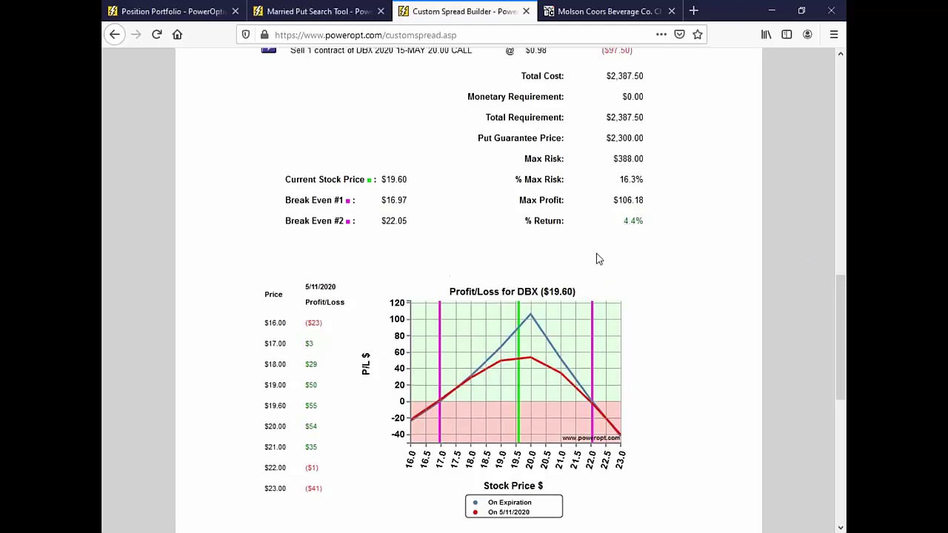
pyautogui.scroll(3, 502, 149)
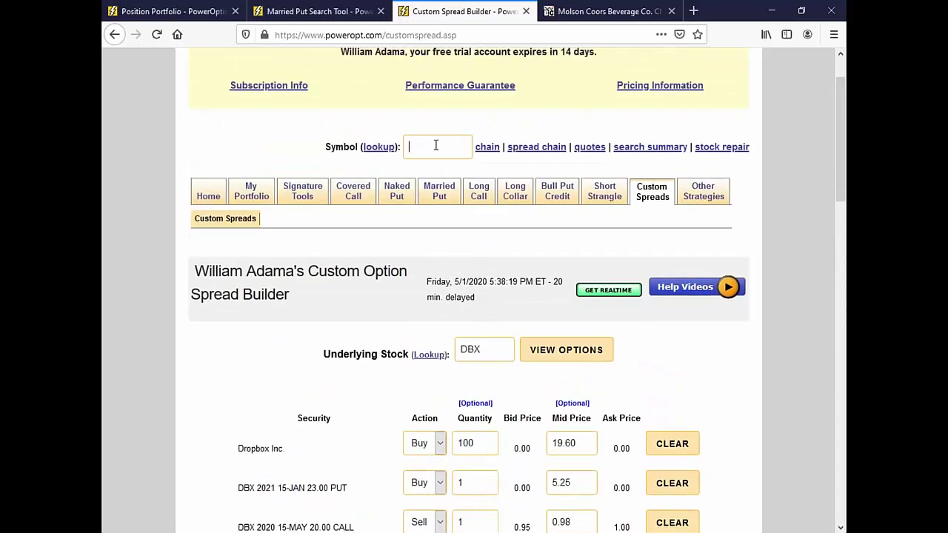
pyautogui.click(464, 150)
pyautogui.write('UVXY')
pyautogui.click(582, 149)
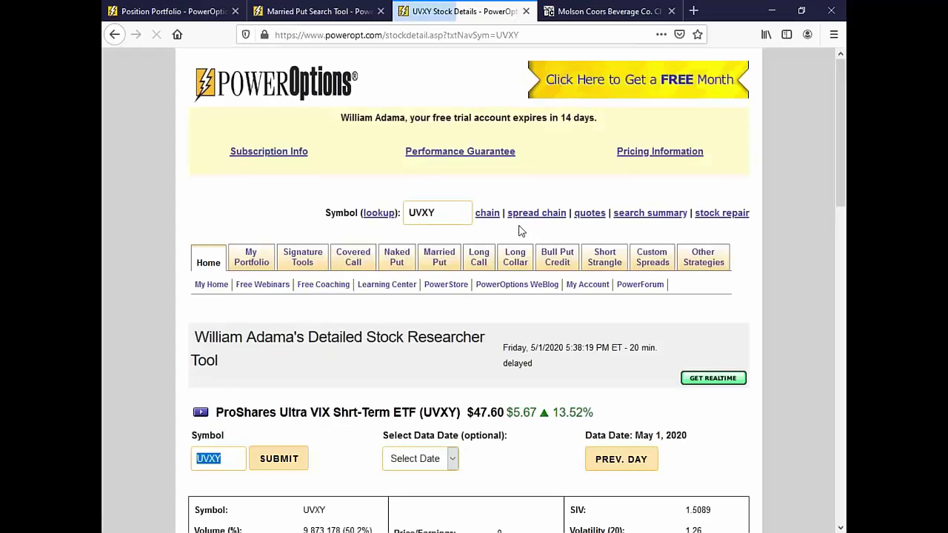
# Open the BigCharts price chart for UVXY from its stock details and show the price and MACD plots
pyautogui.scroll(-5, 248, 239)
pyautogui.click(202, 215)
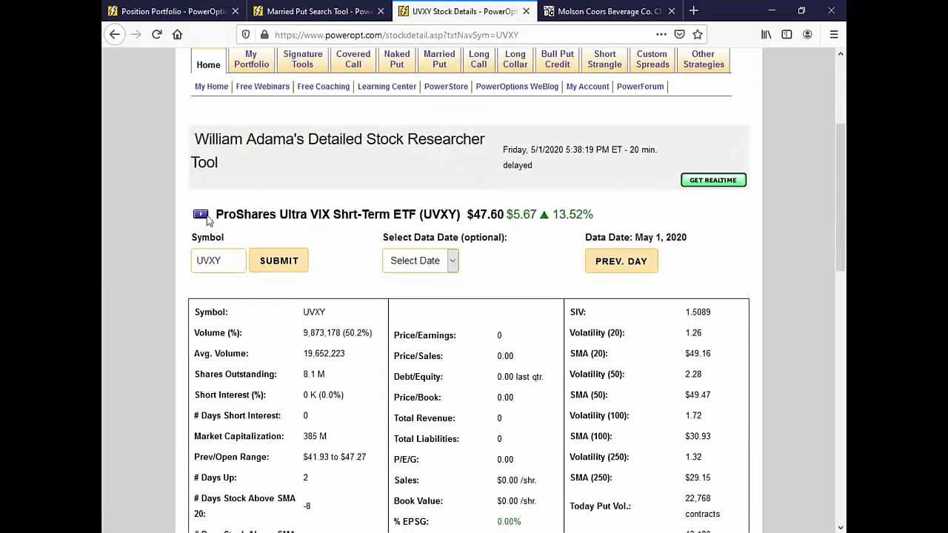
pyautogui.moveTo(280, 269)
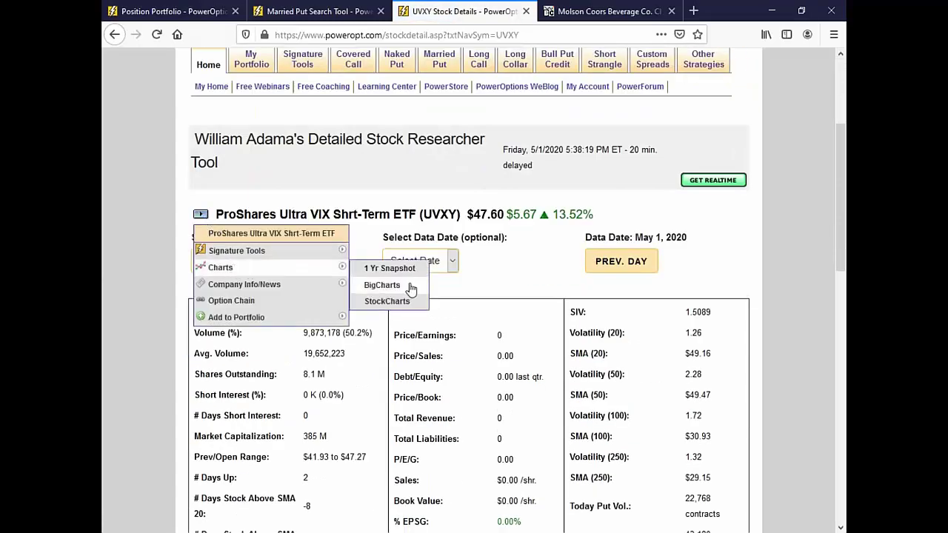
pyautogui.click(419, 284)
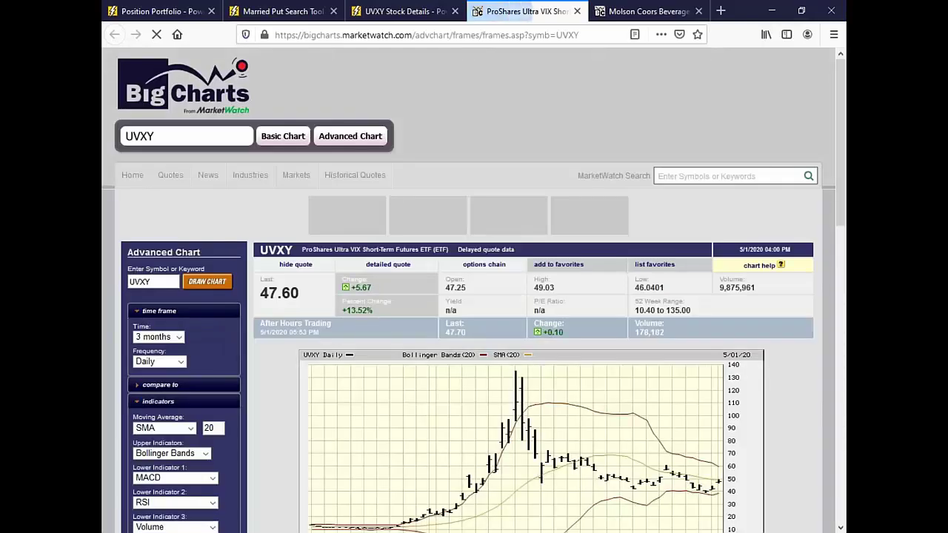
pyautogui.scroll(-5, 563, 414)
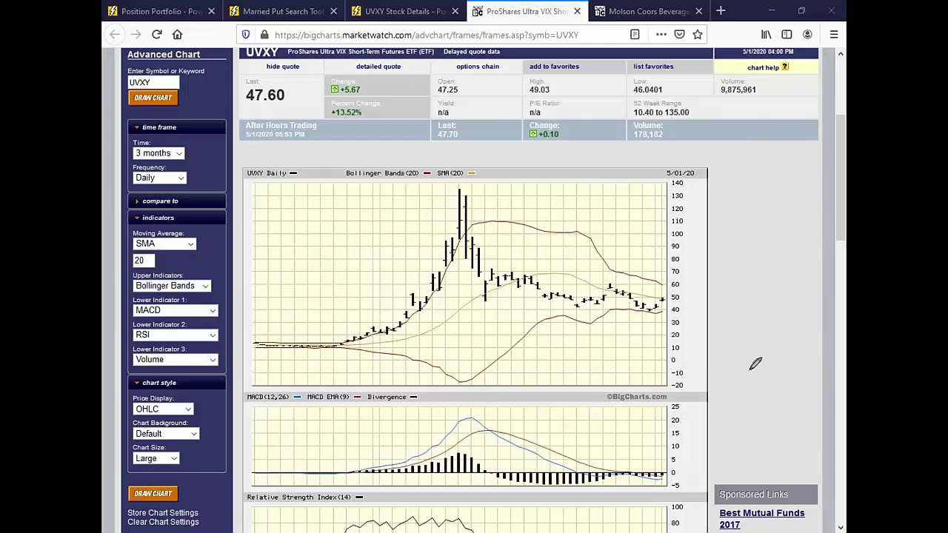
# Trace the recent UVXY price swings, then circle the latest price bar and the end of the MACD plot
pyautogui.moveTo(589, 306)
pyautogui.mouseDown()
pyautogui.moveTo(616, 284)
pyautogui.moveTo(646, 313)
pyautogui.moveTo(663, 307)
pyautogui.moveTo(650, 299)
pyautogui.moveTo(671, 285)
pyautogui.mouseUp()
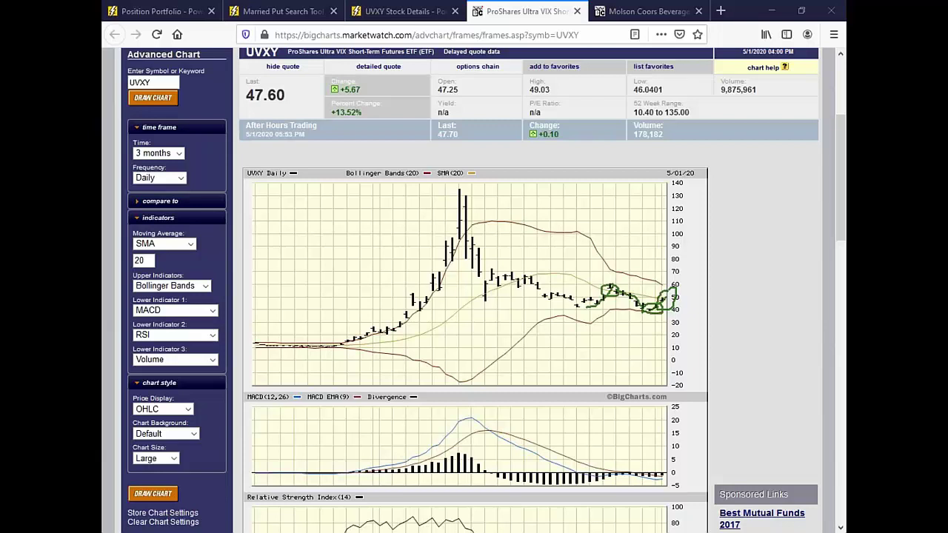
pyautogui.moveTo(609, 291); pyautogui.dragTo(641, 296)
pyautogui.moveTo(673, 290)
pyautogui.mouseDown()
pyautogui.moveTo(663, 282)
pyautogui.moveTo(679, 302)
pyautogui.moveTo(672, 314)
pyautogui.moveTo(656, 310)
pyautogui.mouseUp()
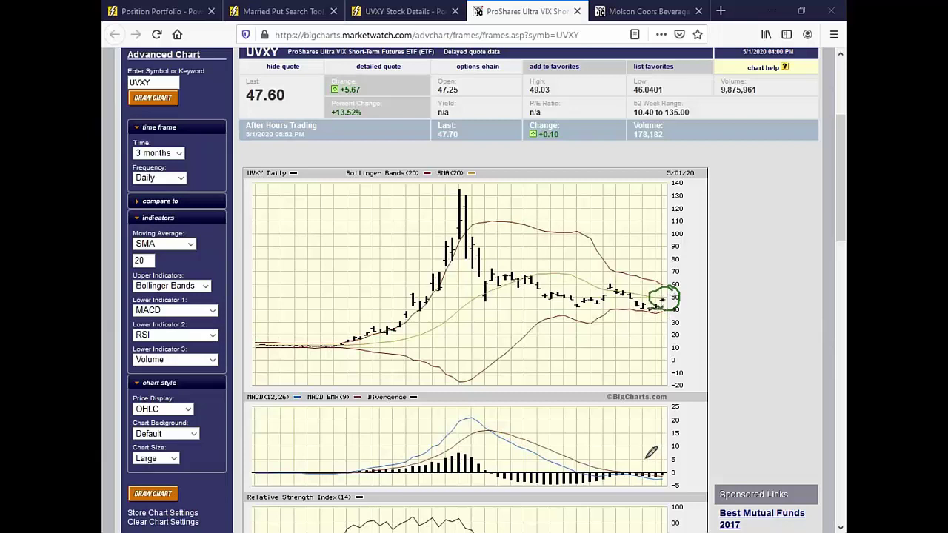
pyautogui.moveTo(638, 460)
pyautogui.mouseDown()
pyautogui.moveTo(670, 466)
pyautogui.moveTo(635, 455)
pyautogui.mouseUp()
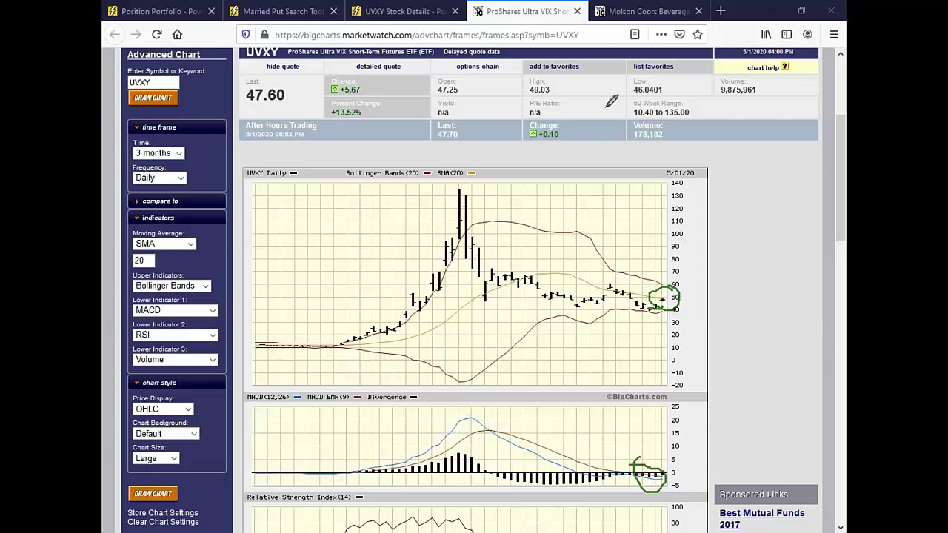
# Draw the BigCharts chart for symbol APA and clear the leftover circles from it
pyautogui.doubleClick(158, 84)
pyautogui.press('BackSpace')
pyautogui.write('APA')
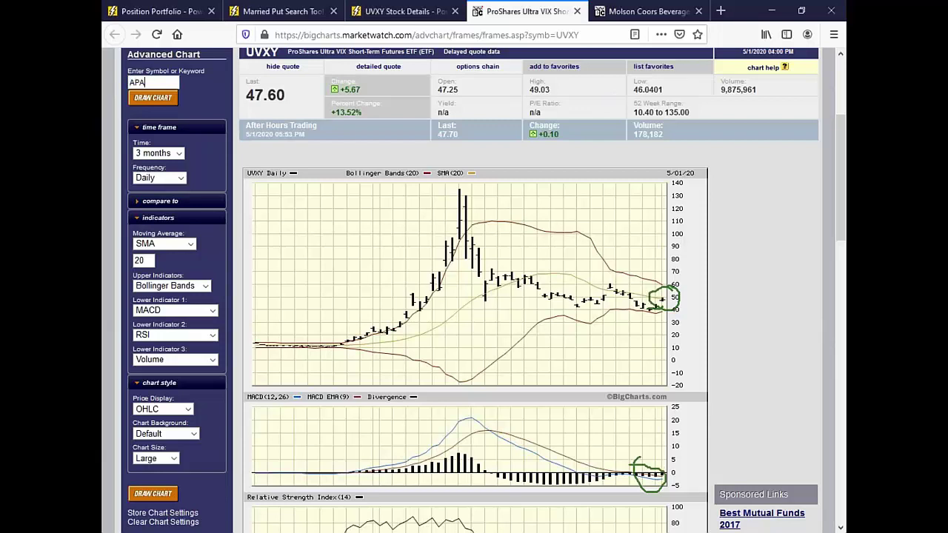
pyautogui.click(151, 100)
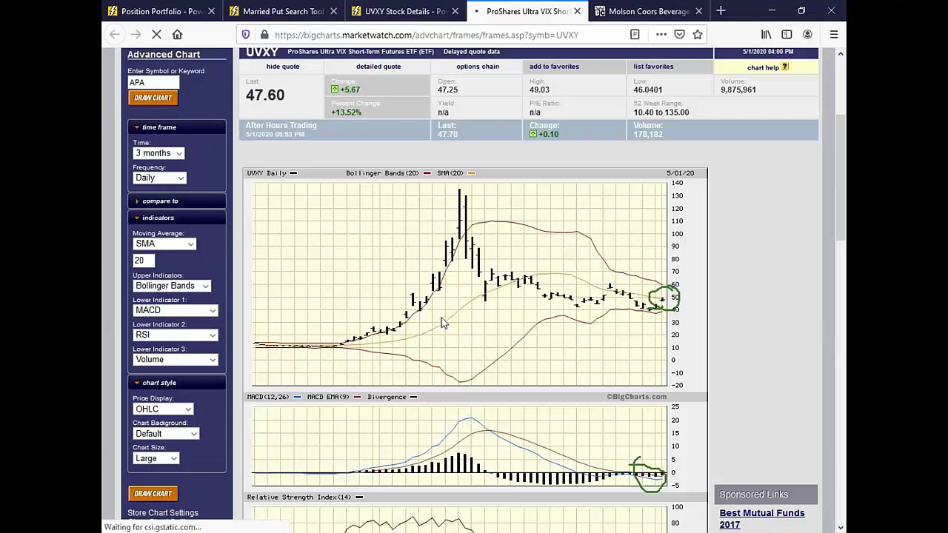
pyautogui.scroll(-2, 443, 326)
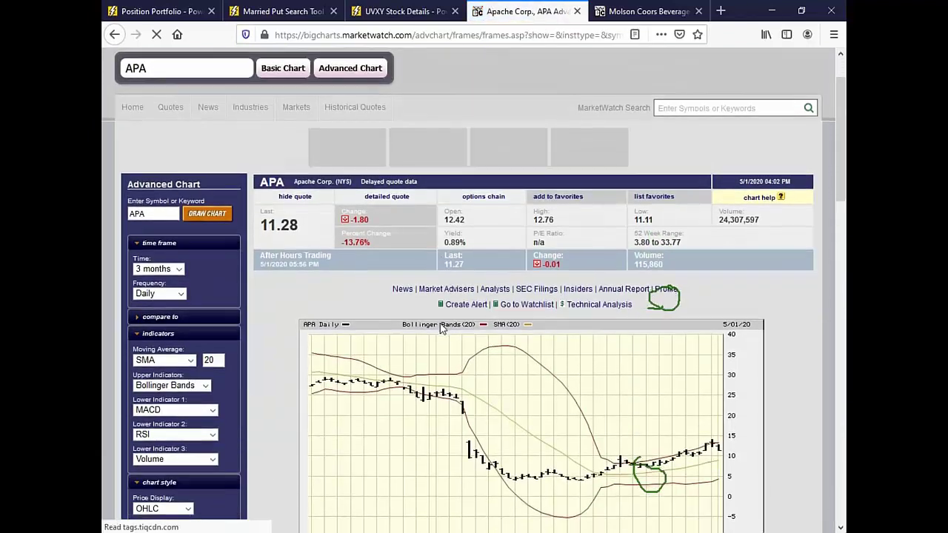
pyautogui.scroll(-3, 443, 328)
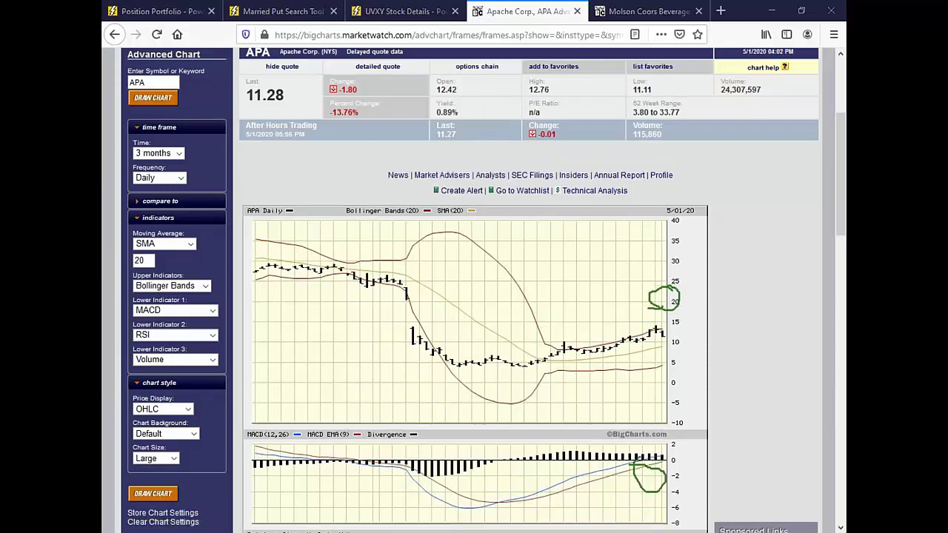
pyautogui.press('Escape')
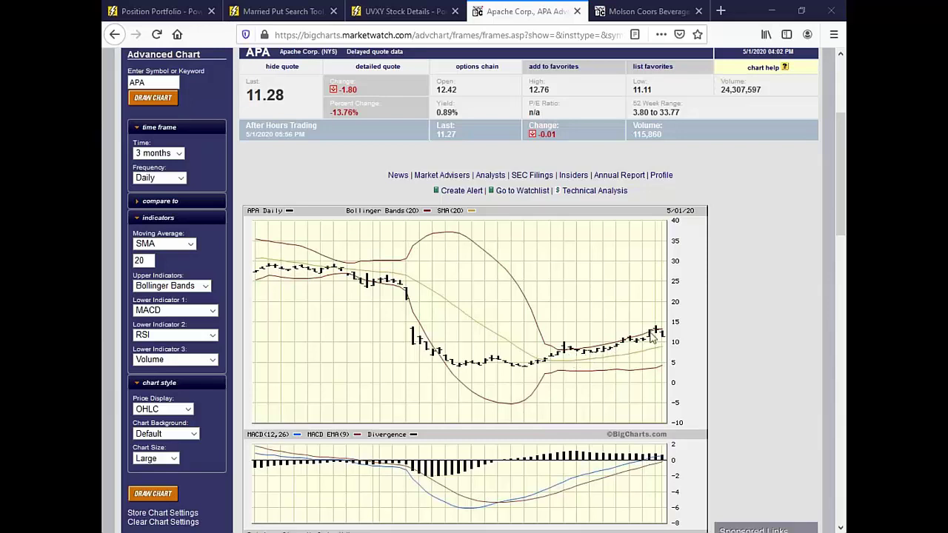
# Highlight APA's last price and its after-hours last price in the quote summary above the chart
pyautogui.scroll(2, 620, 290)
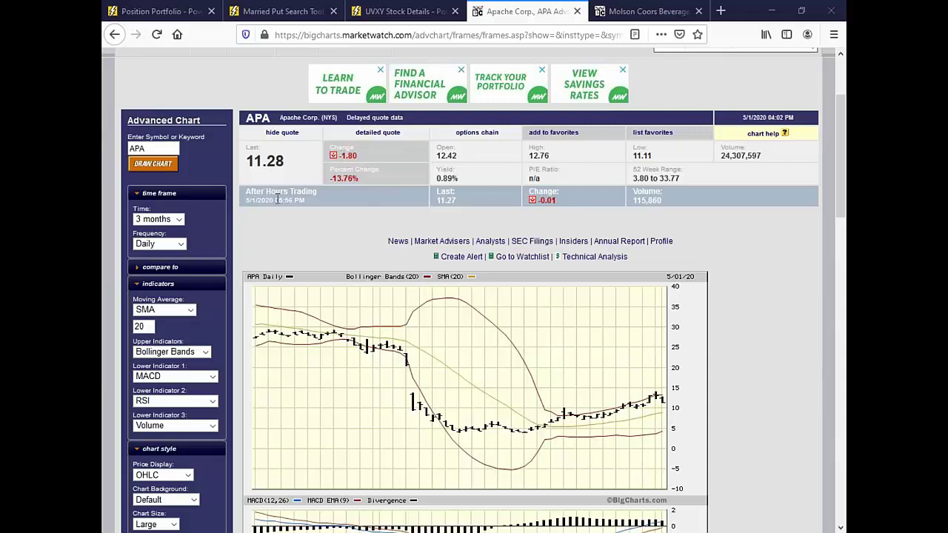
pyautogui.moveTo(248, 170); pyautogui.dragTo(302, 161)
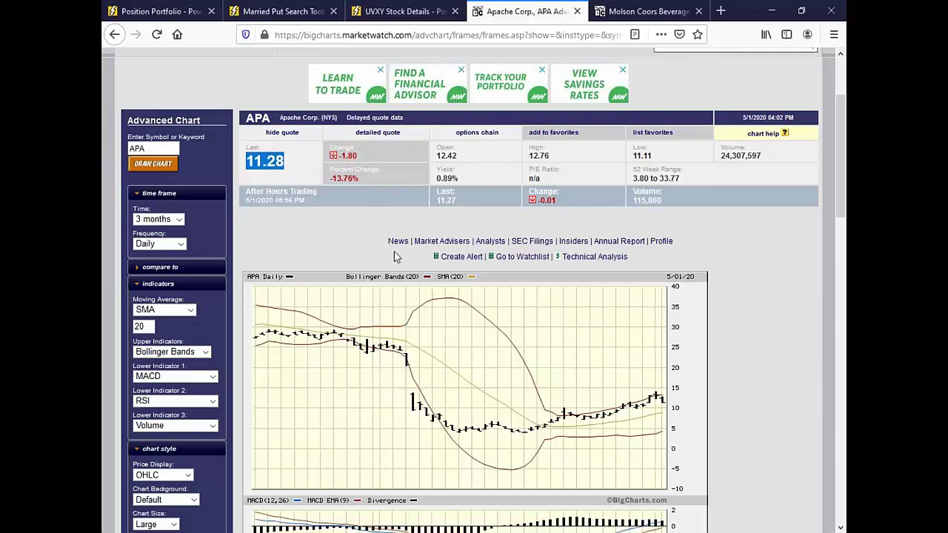
pyautogui.moveTo(439, 200); pyautogui.dragTo(466, 200)
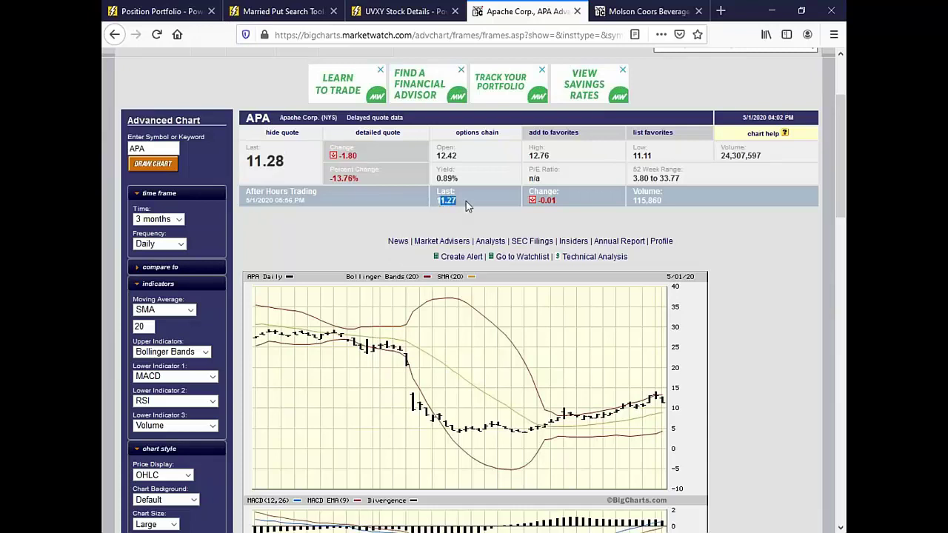
pyautogui.click(485, 222)
# Return to the PowerOptions stock details page and load the data for symbol APA
pyautogui.click(386, 9)
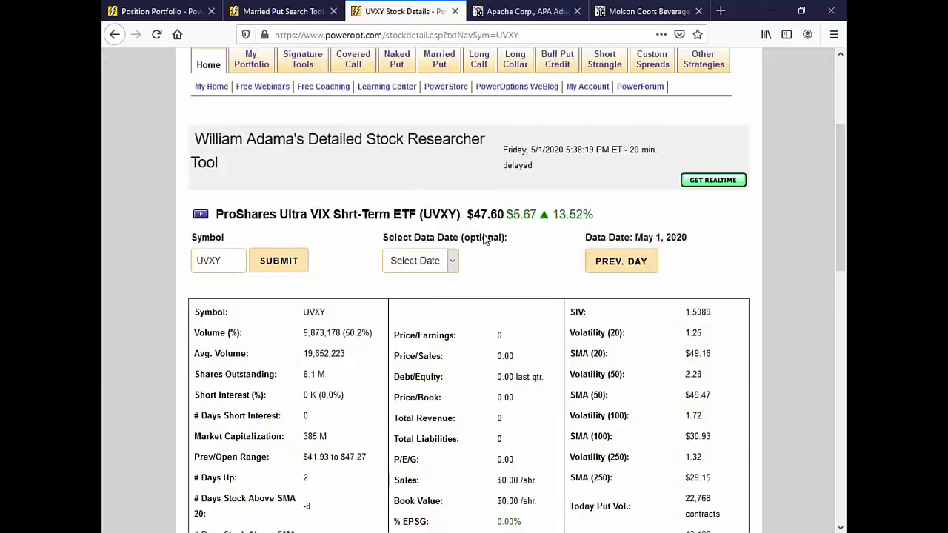
pyautogui.doubleClick(211, 261)
pyautogui.write('APA')
pyautogui.scroll(-1, 395, 308)
pyautogui.scroll(-1, 395, 308)
pyautogui.click(278, 194)
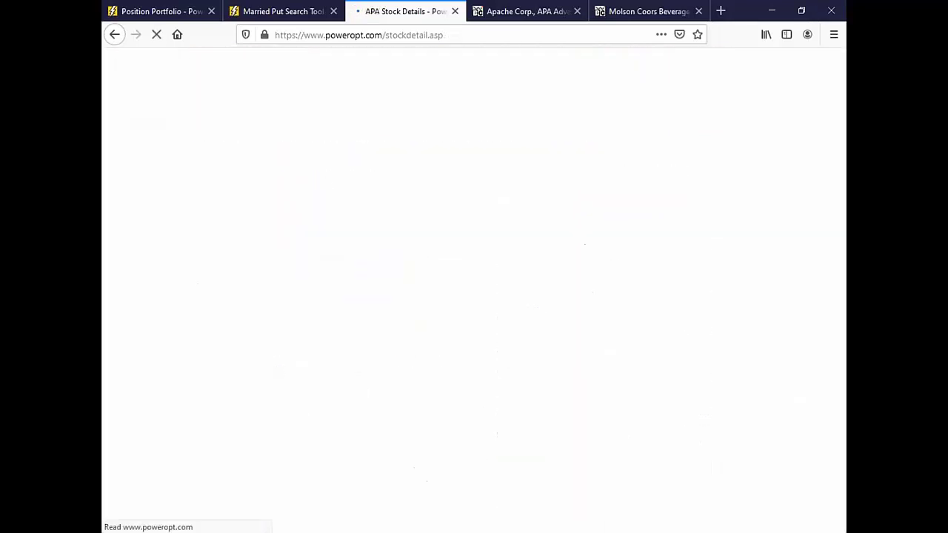
# Highlight the next earnings date in the APA stock details
pyautogui.scroll(-5, 344, 254)
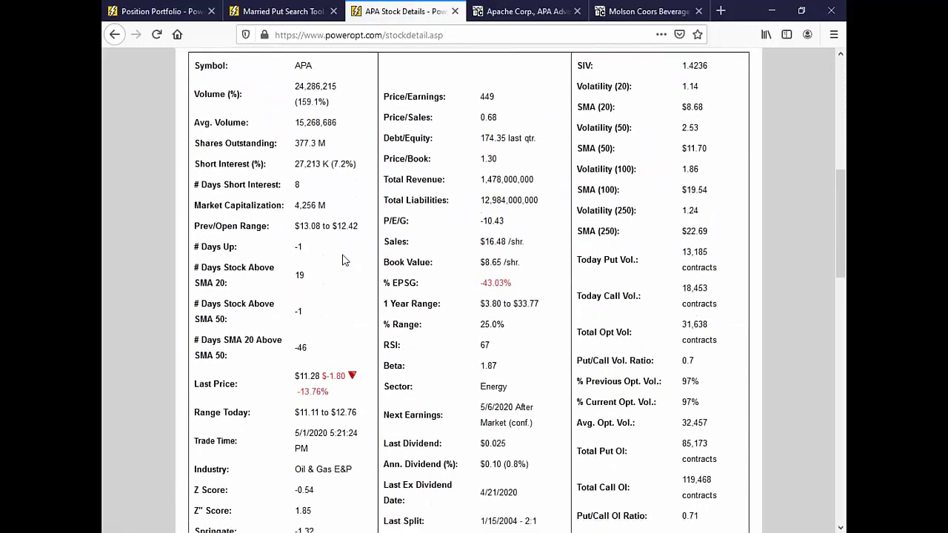
pyautogui.scroll(-1, 342, 261)
pyautogui.moveTo(482, 342); pyautogui.dragTo(551, 364)
pyautogui.scroll(2, 470, 364)
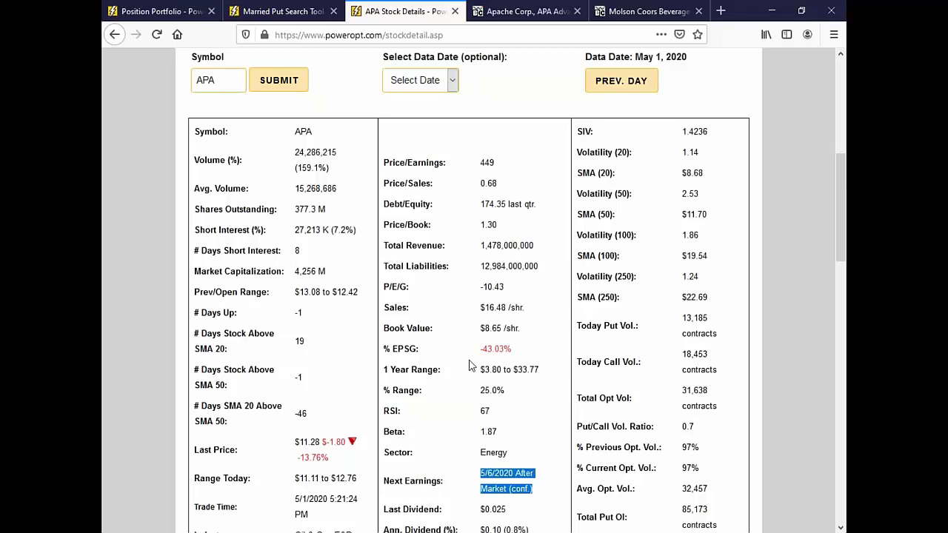
# Switch to the April 24th webinar position portfolio and show its settings and navigation options
pyautogui.hotkey('alt', 'Tab')
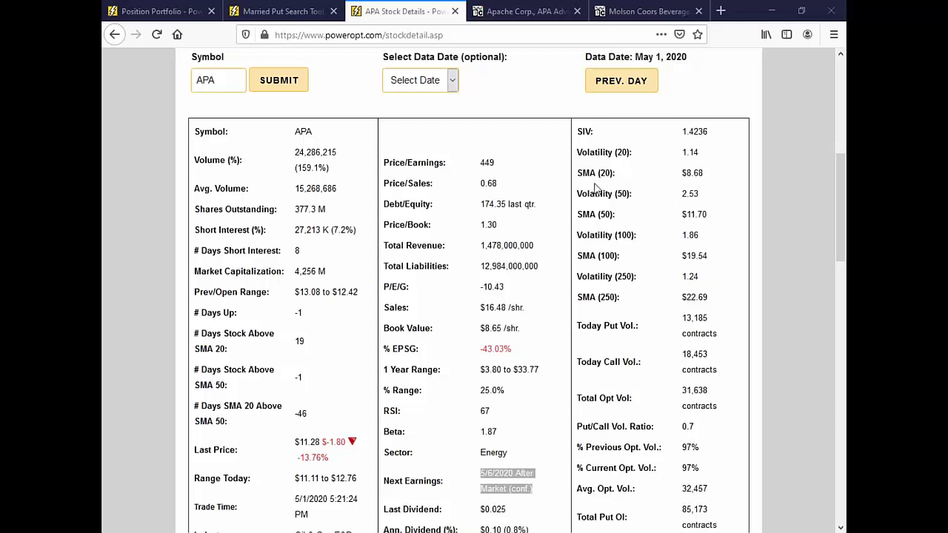
pyautogui.click(111, 10)
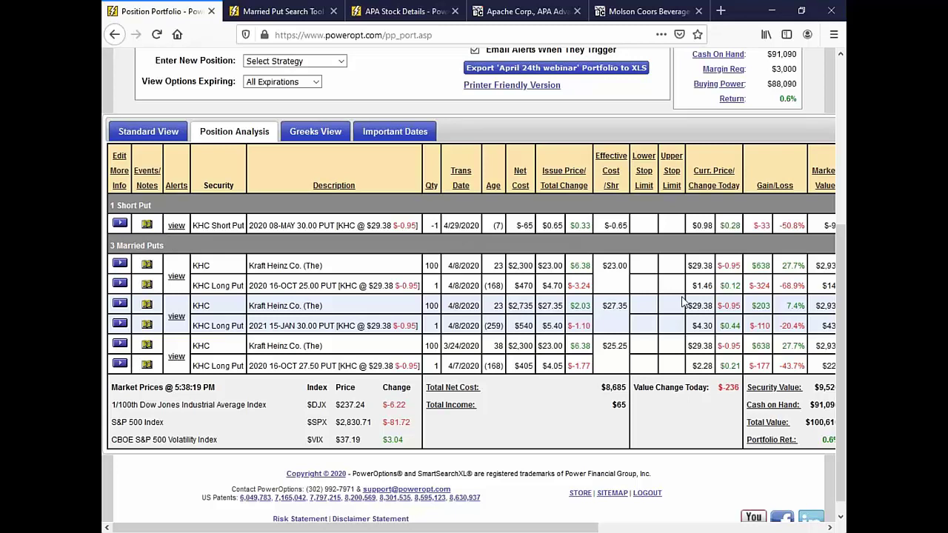
pyautogui.scroll(5, 385, 168)
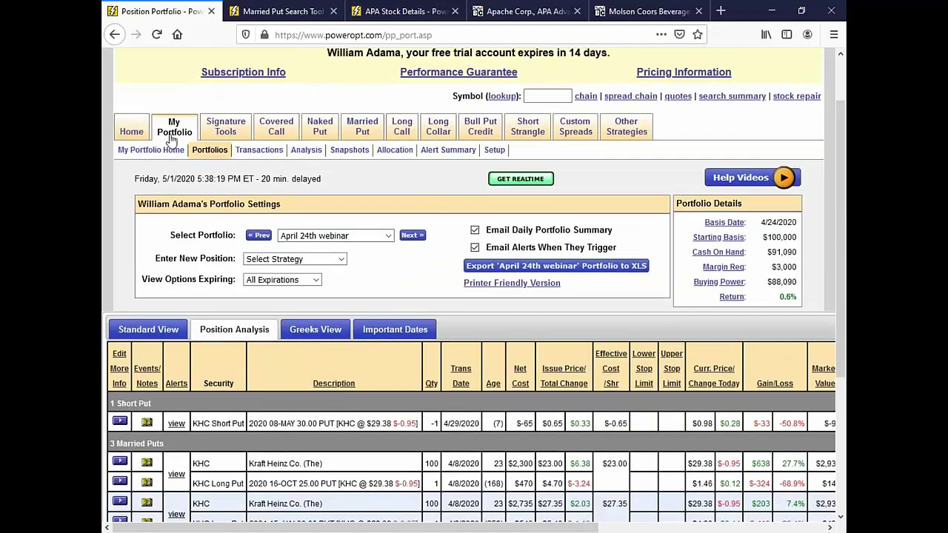
pyautogui.moveTo(141, 128)
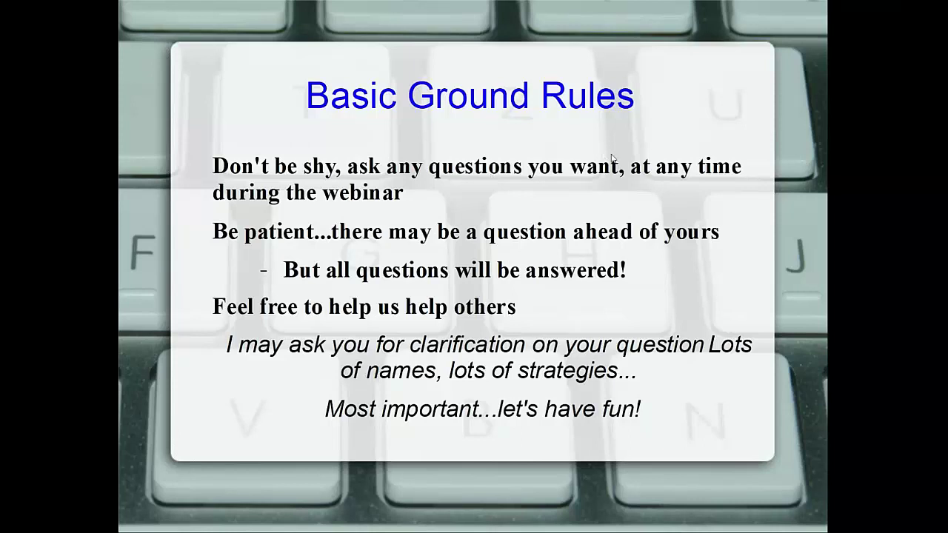
pyautogui.click(617, 157)
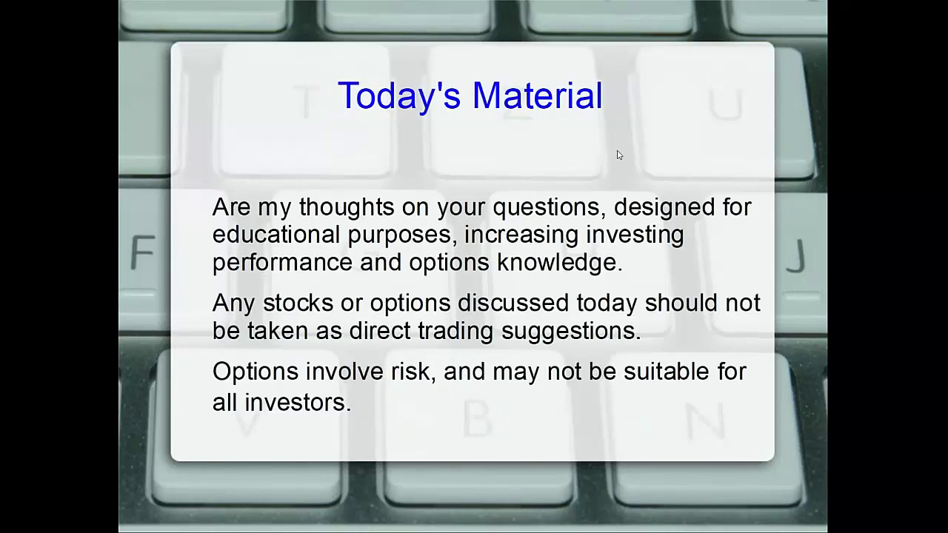